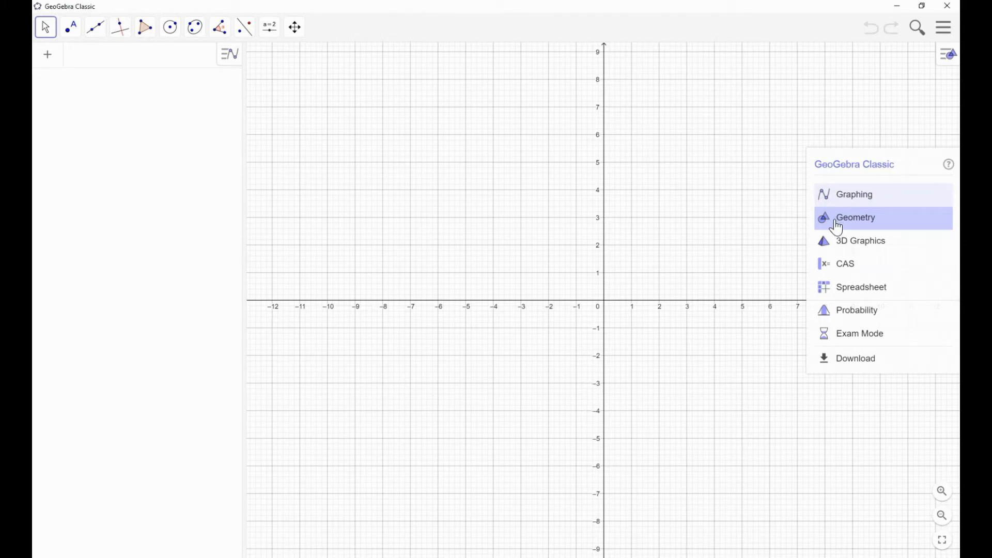
Step: Switch the workspace to the Geometry perspective
{"action": "left_click", "coordinate": [837, 228]}
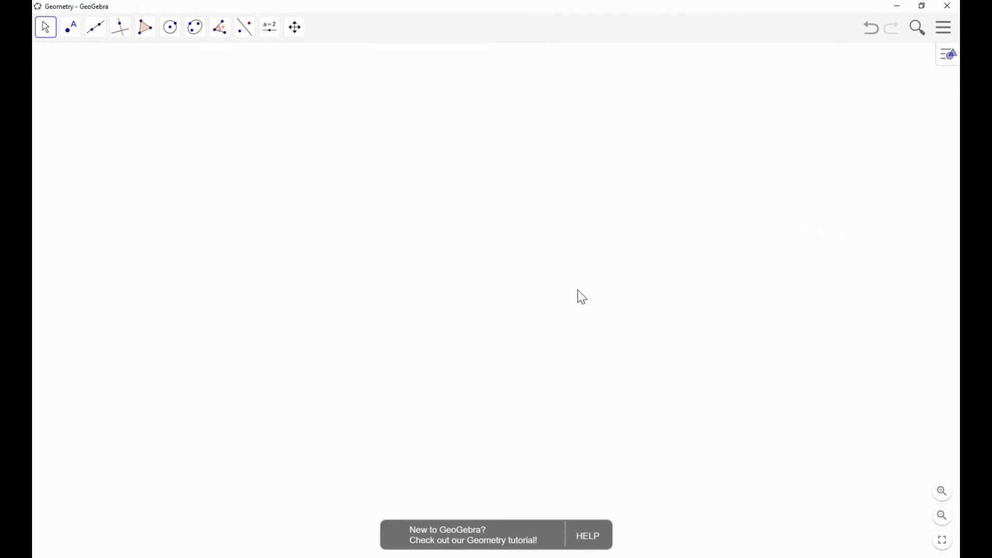
Step: Try out the coordinate axes with the Cartesian, polar and isometric grids, and hide the grid and axes again
{"action": "left_click", "coordinate": [951, 58]}
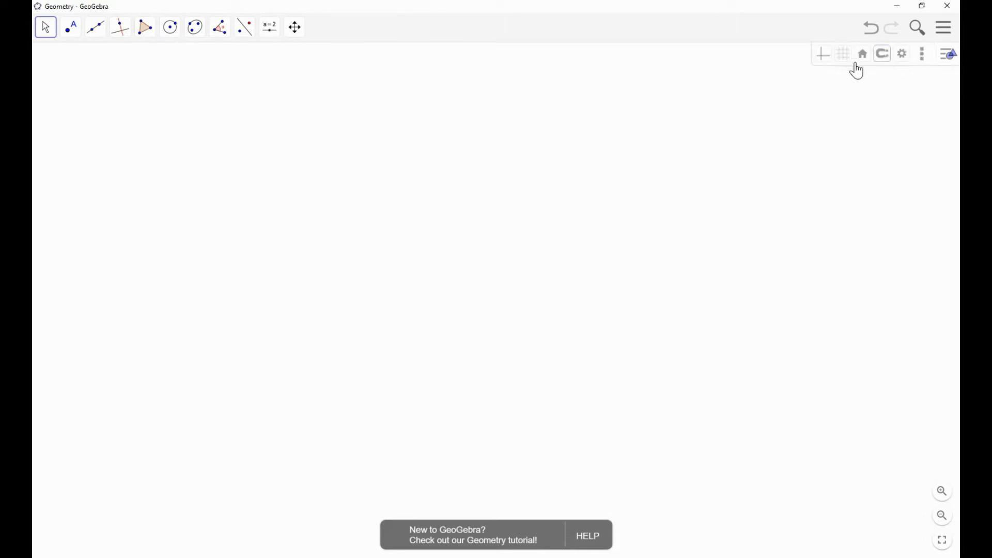
{"action": "left_click", "coordinate": [825, 61]}
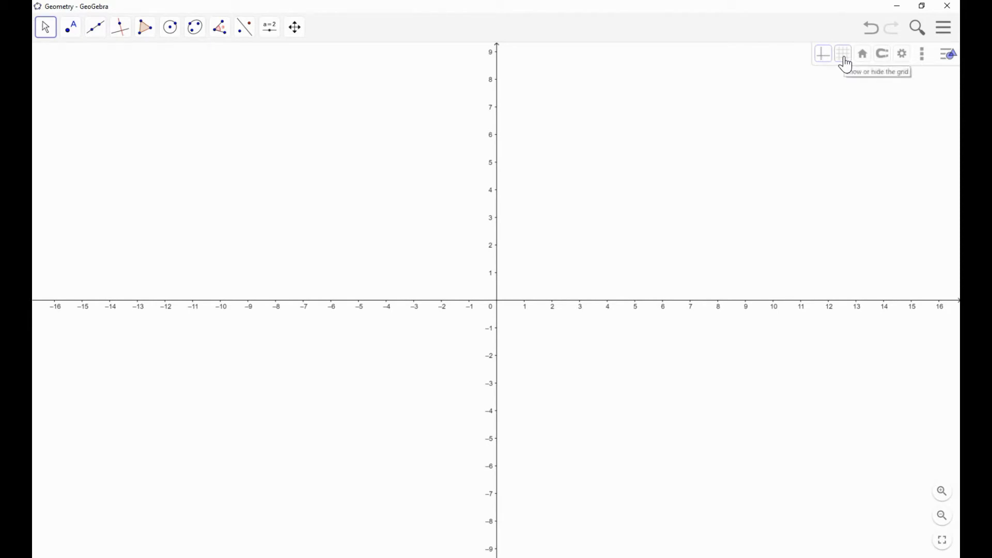
{"action": "left_click", "coordinate": [845, 56]}
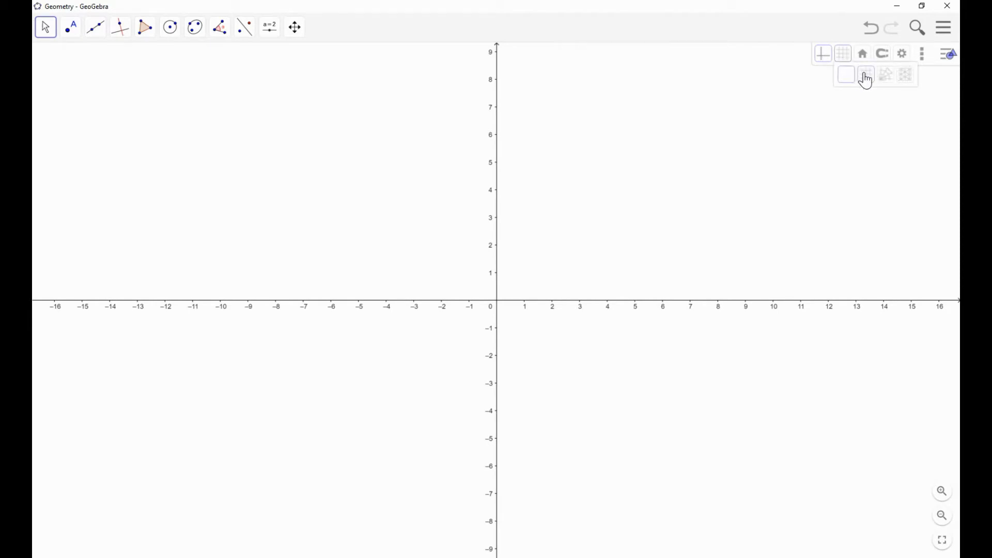
{"action": "left_click", "coordinate": [868, 80]}
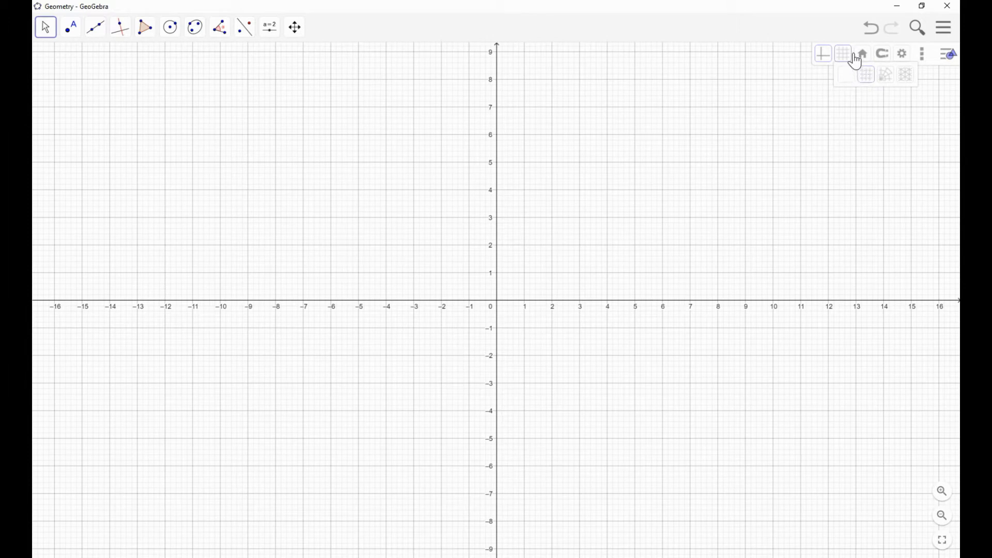
{"action": "left_click", "coordinate": [885, 76]}
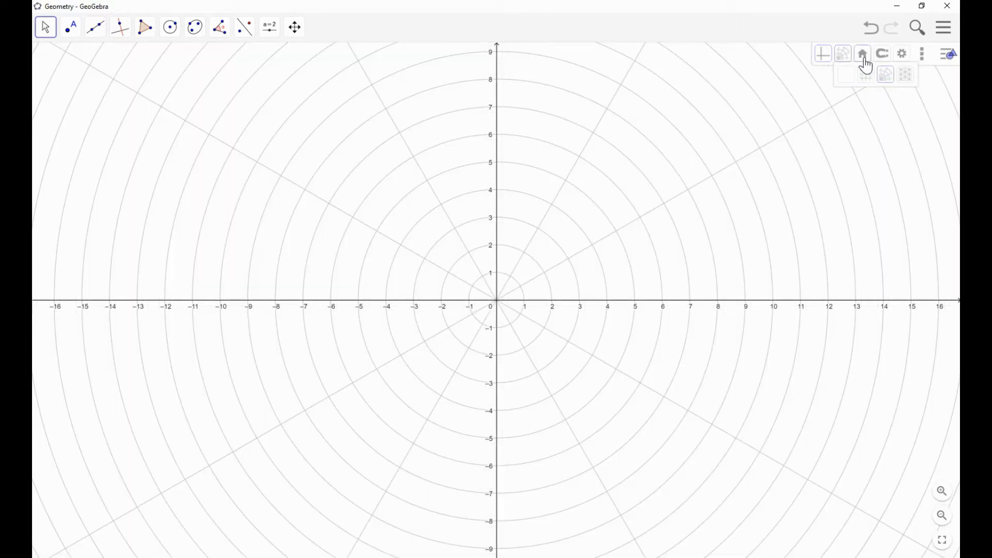
{"action": "left_click", "coordinate": [906, 77]}
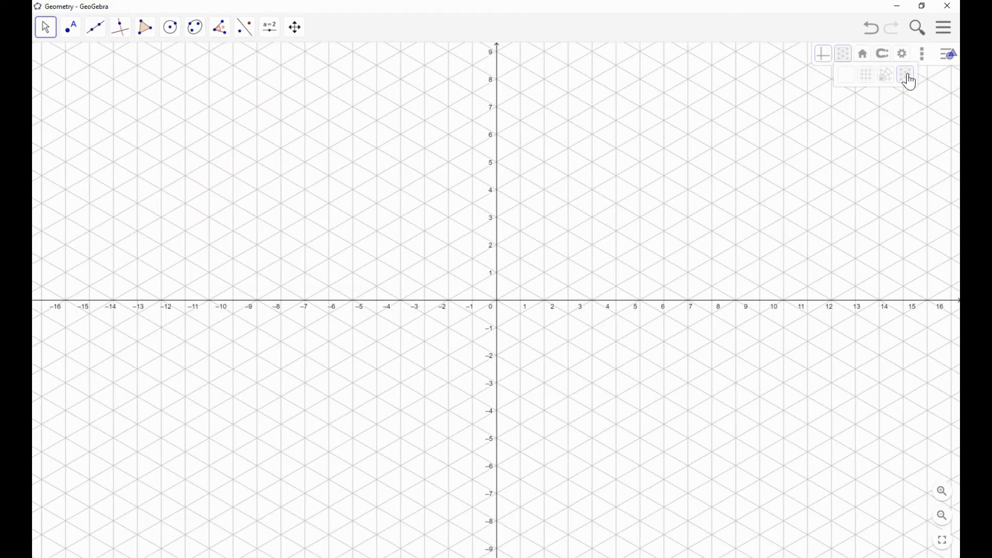
{"action": "left_click", "coordinate": [847, 80]}
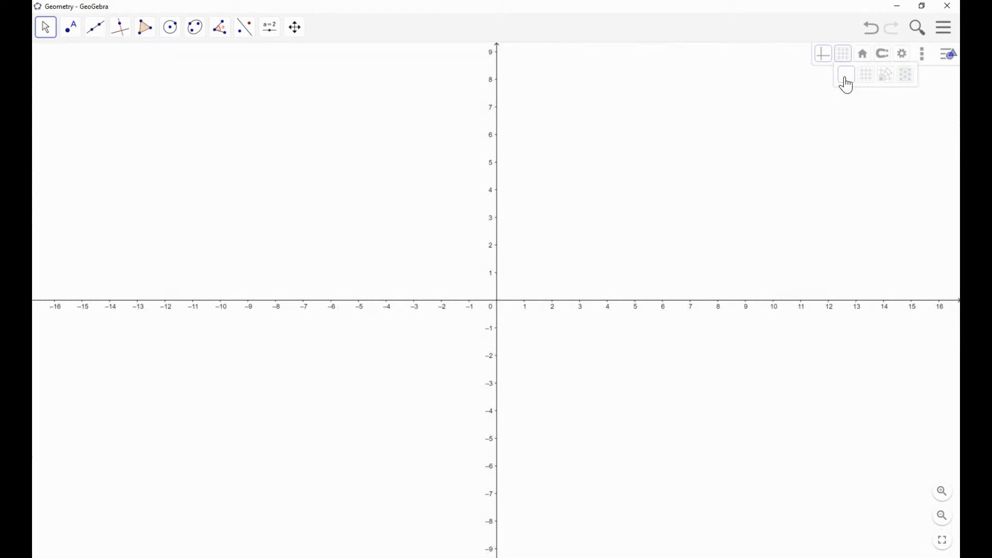
{"action": "left_click", "coordinate": [824, 60]}
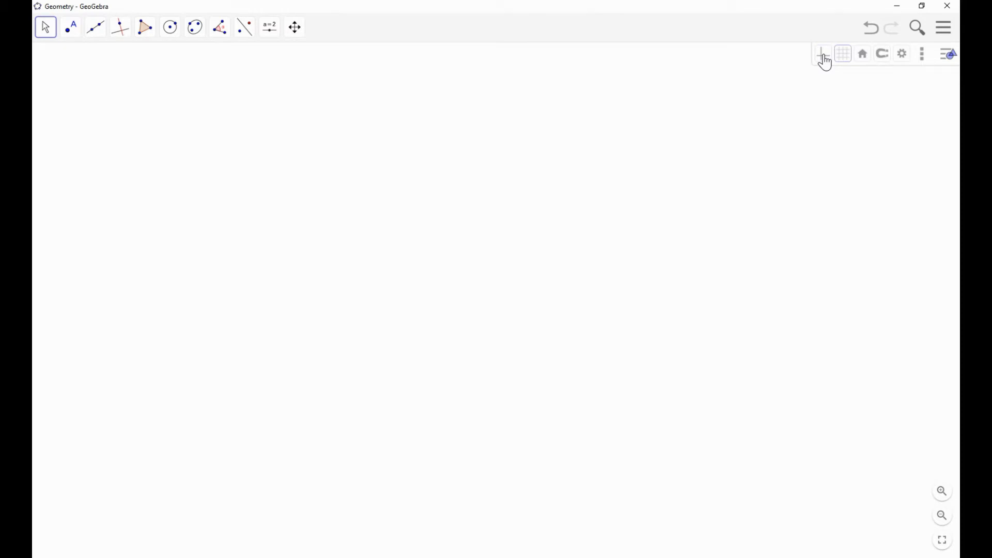
{"action": "left_click", "coordinate": [949, 57]}
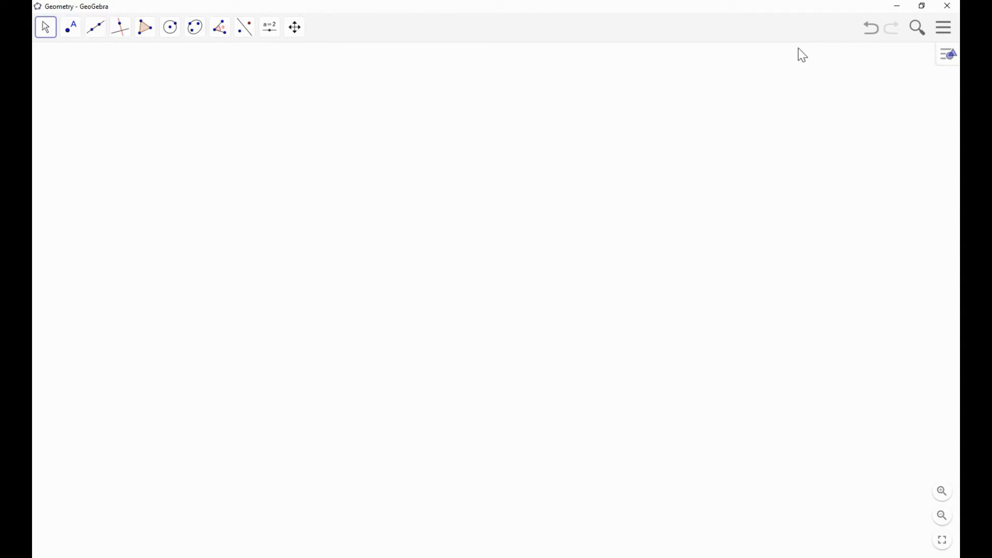
Step: Create a number slider a from 0 to 50 with increment 0.01 and move it to 0.25
{"action": "left_click", "coordinate": [272, 37]}
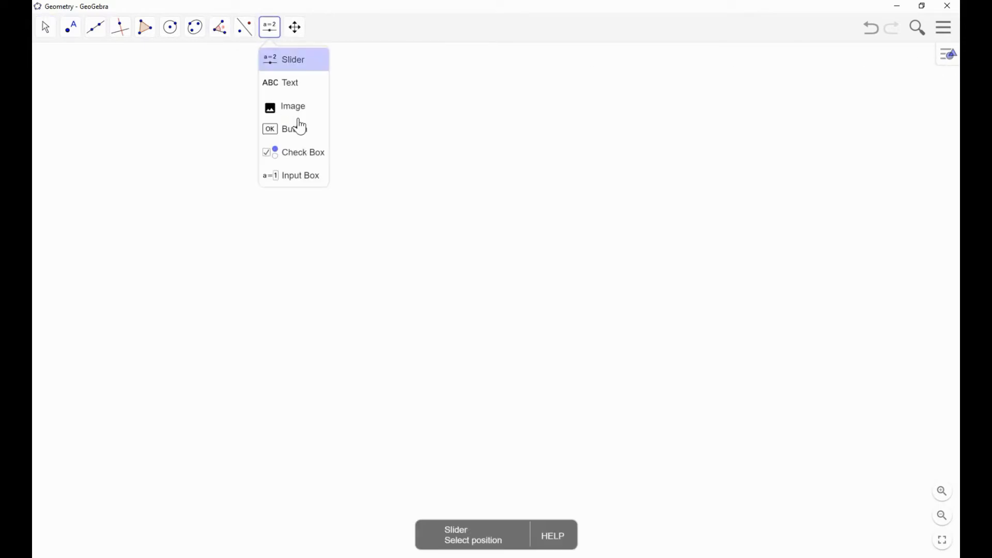
{"action": "left_click", "coordinate": [281, 71]}
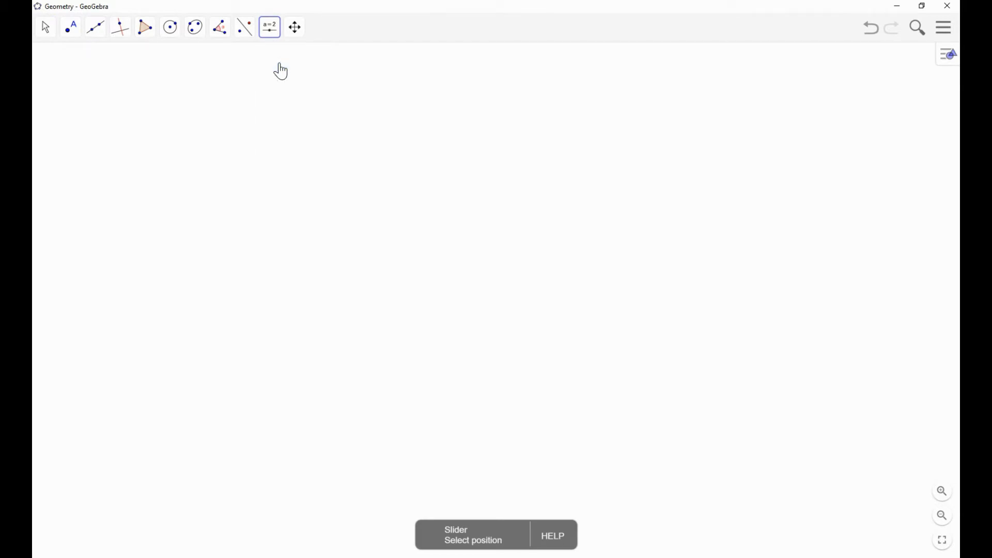
{"action": "left_click", "coordinate": [243, 73]}
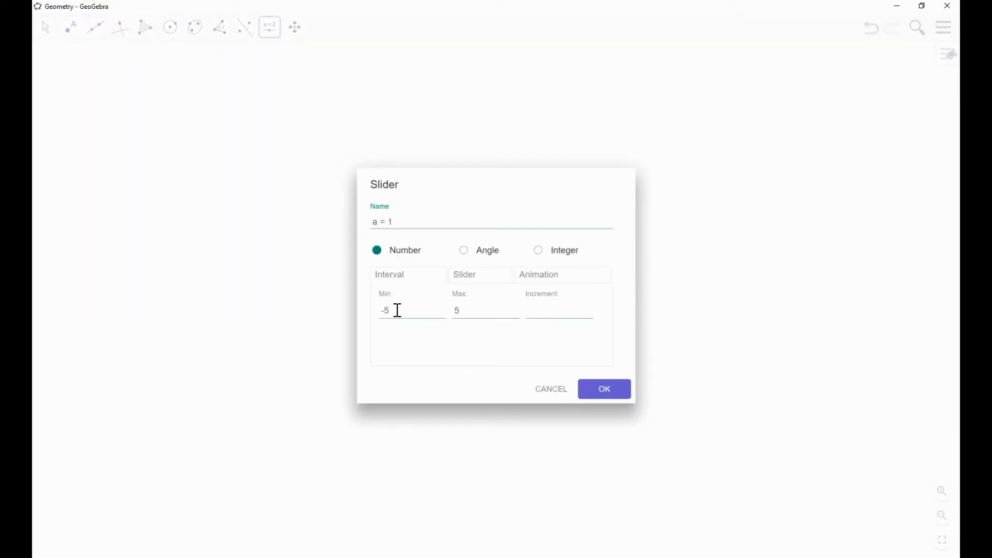
{"action": "left_click_drag", "start_coordinate": [390, 312], "coordinate": [365, 316]}
{"action": "type", "text": "0"}
{"action": "left_click", "coordinate": [454, 308]}
{"action": "type", "text": ".0"}
{"action": "left_click", "coordinate": [615, 393]}
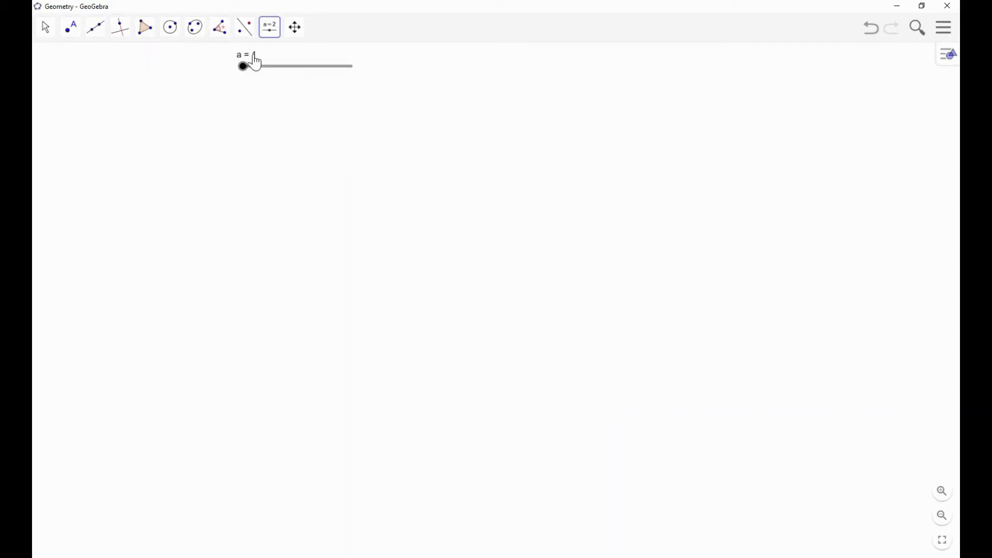
{"action": "mouse_move", "coordinate": [244, 70]}
{"action": "left_mouse_down"}
{"action": "mouse_move", "coordinate": [344, 71]}
{"action": "mouse_move", "coordinate": [230, 72]}
{"action": "mouse_move", "coordinate": [352, 76]}
{"action": "mouse_move", "coordinate": [244, 75]}
{"action": "left_mouse_up"}
Step: Add an input box below the slider with the caption "a =" and link it to slider a
{"action": "left_click", "coordinate": [275, 32]}
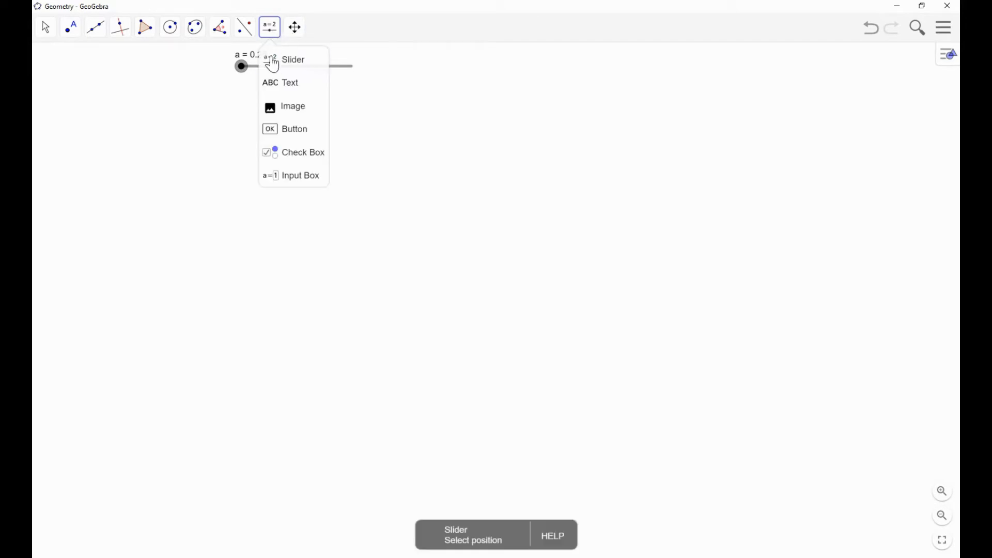
{"action": "left_click", "coordinate": [279, 178]}
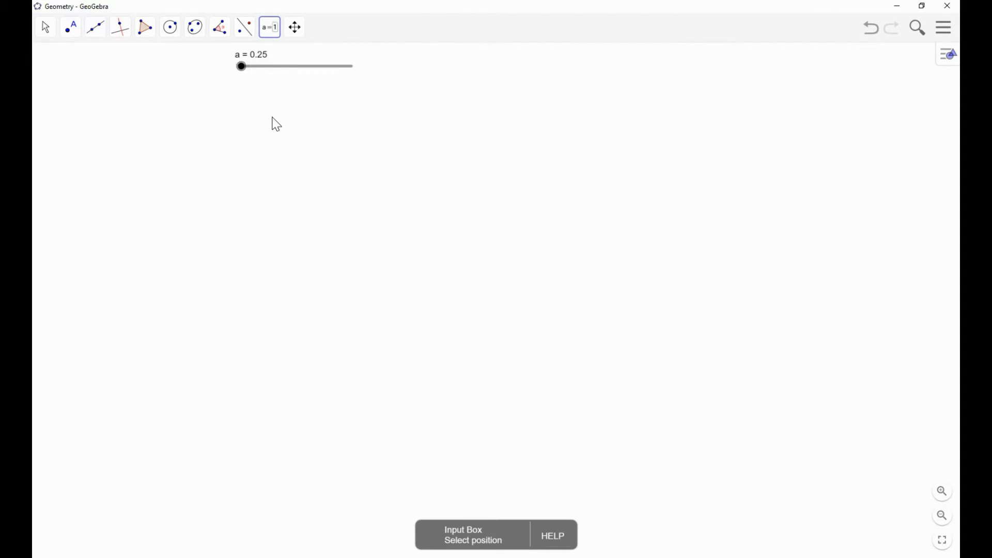
{"action": "left_click", "coordinate": [244, 87]}
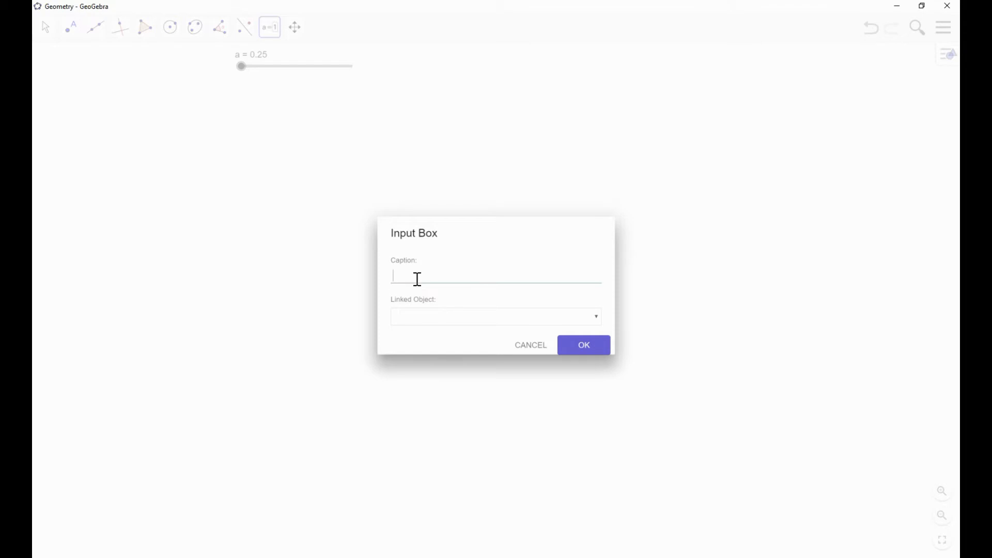
{"action": "type", "text": "a ="}
{"action": "left_click", "coordinate": [599, 318]}
{"action": "left_click", "coordinate": [427, 342]}
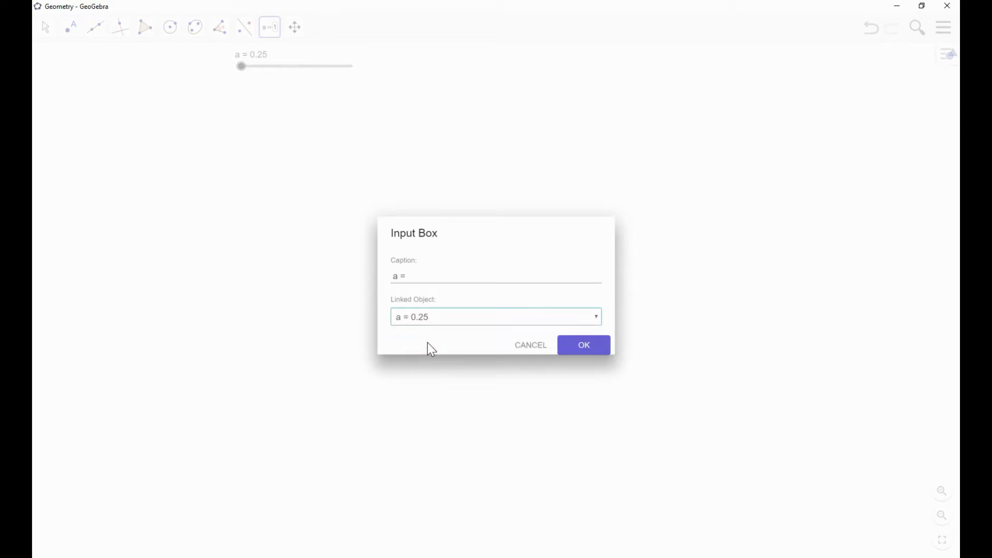
{"action": "left_click", "coordinate": [582, 348]}
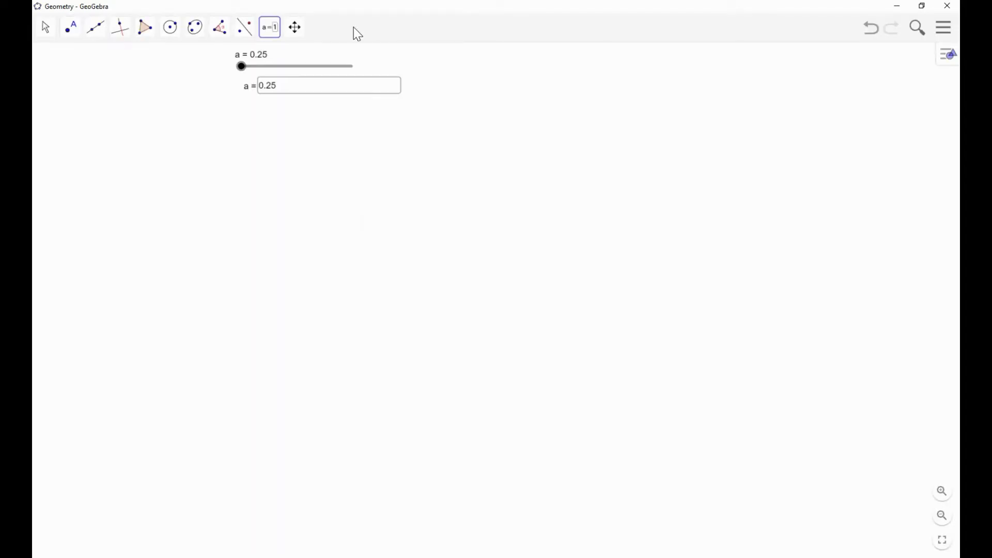
Step: Set the input box length to 6 and center its content horizontally
{"action": "right_click", "coordinate": [253, 96]}
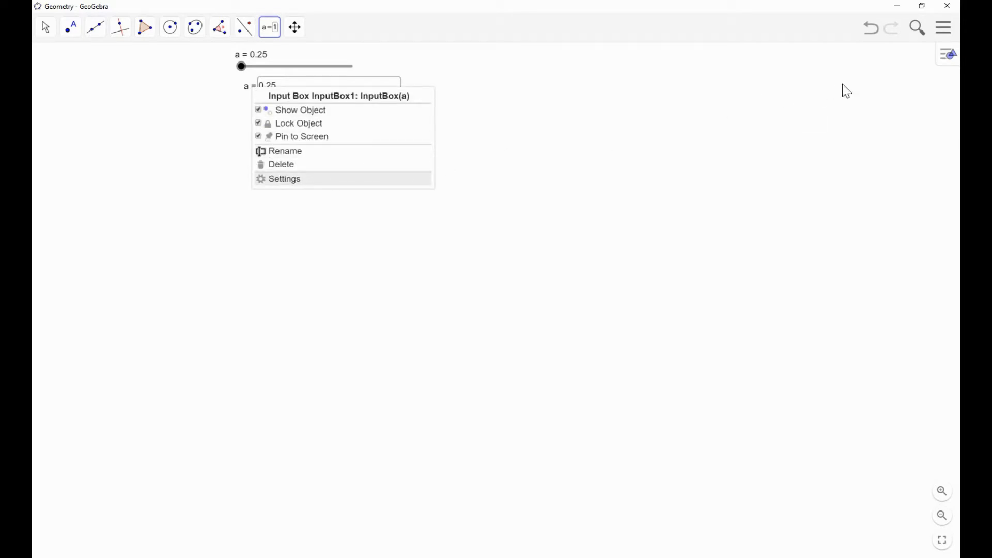
{"action": "key", "text": "Return"}
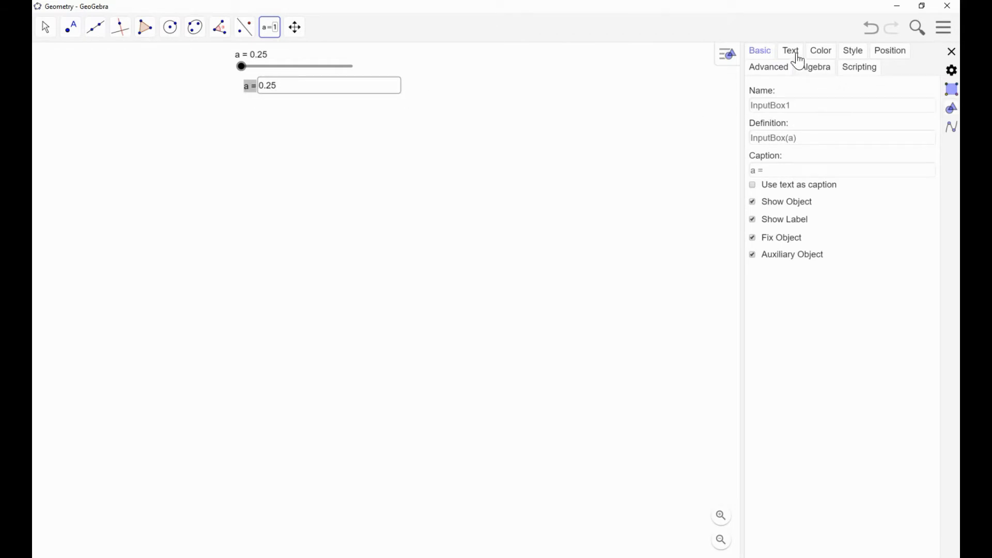
{"action": "left_click", "coordinate": [850, 51]}
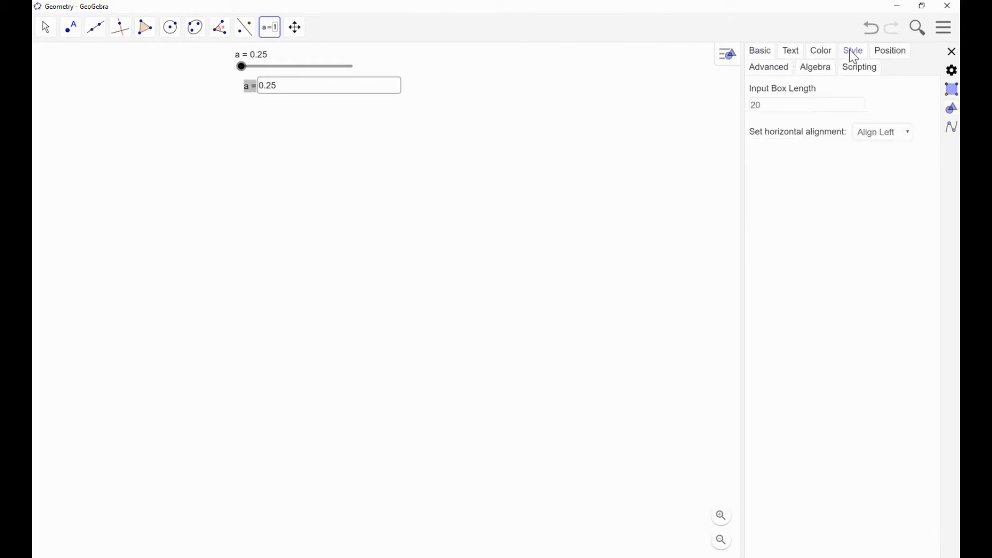
{"action": "left_click_drag", "start_coordinate": [761, 106], "coordinate": [727, 109]}
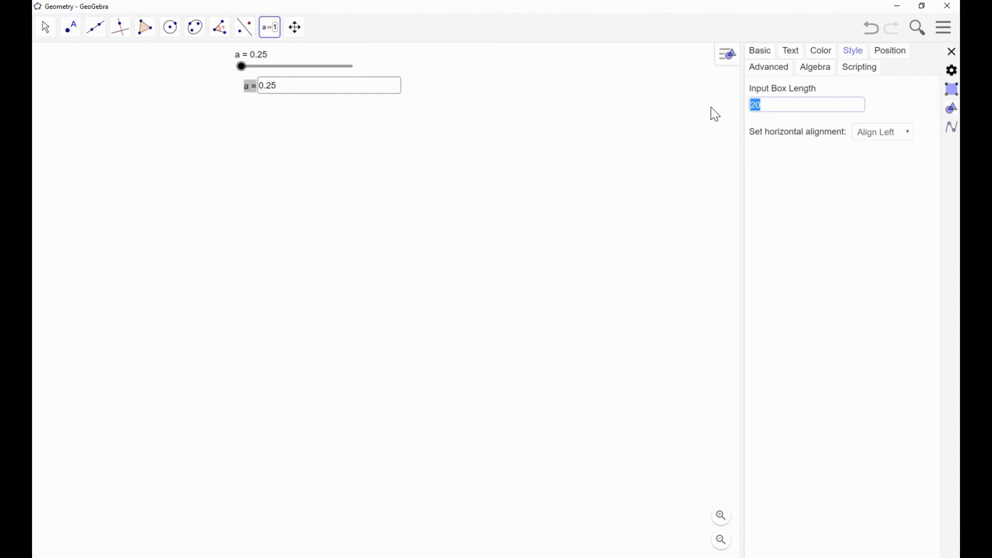
{"action": "type", "text": "6"}
{"action": "left_click", "coordinate": [914, 139]}
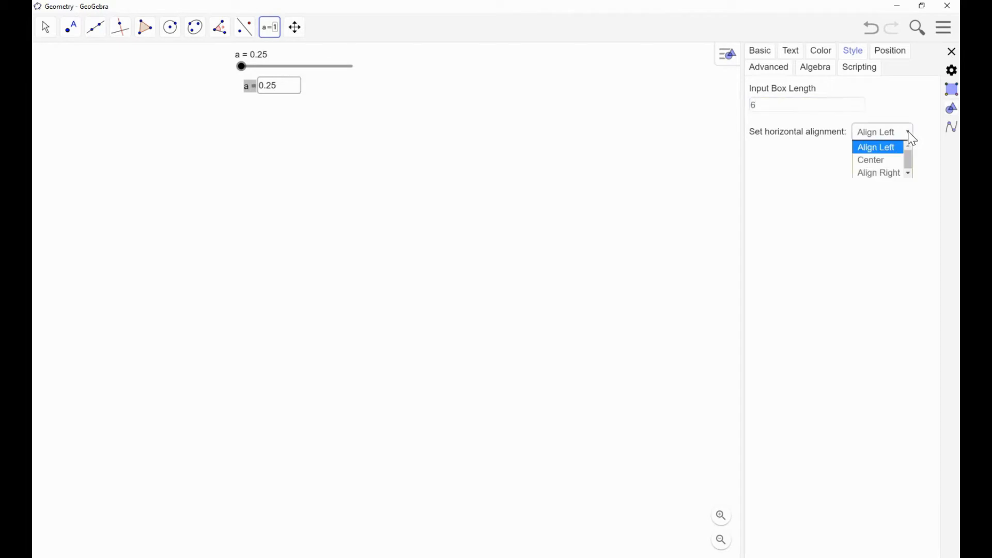
{"action": "left_click", "coordinate": [877, 159]}
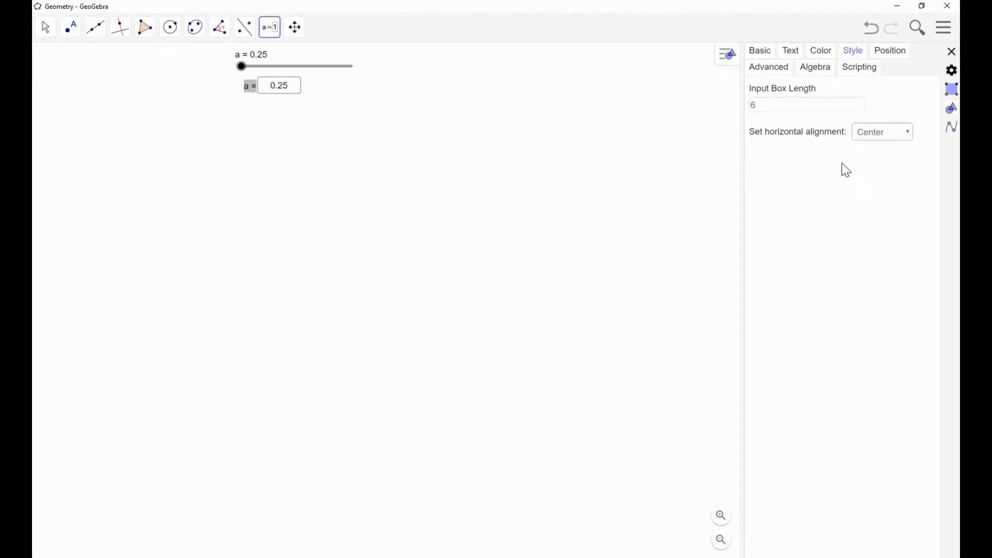
{"action": "left_click", "coordinate": [953, 53]}
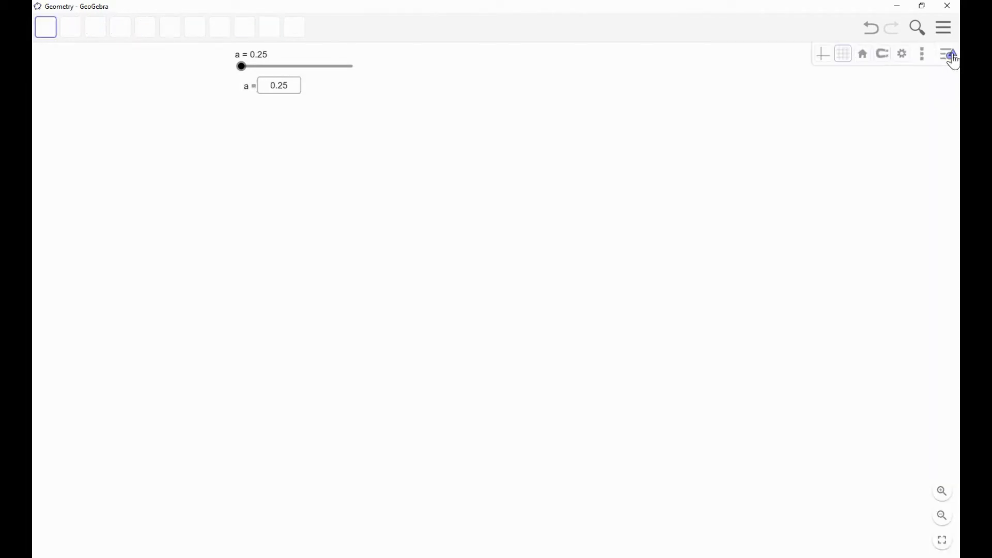
Step: Open the settings of slider a
{"action": "right_click", "coordinate": [307, 73]}
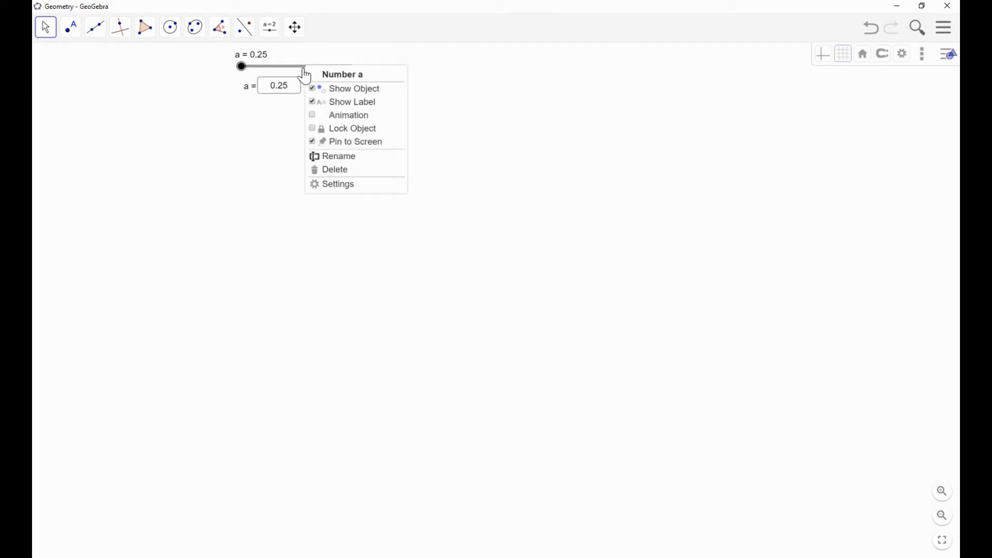
{"action": "left_click", "coordinate": [332, 186]}
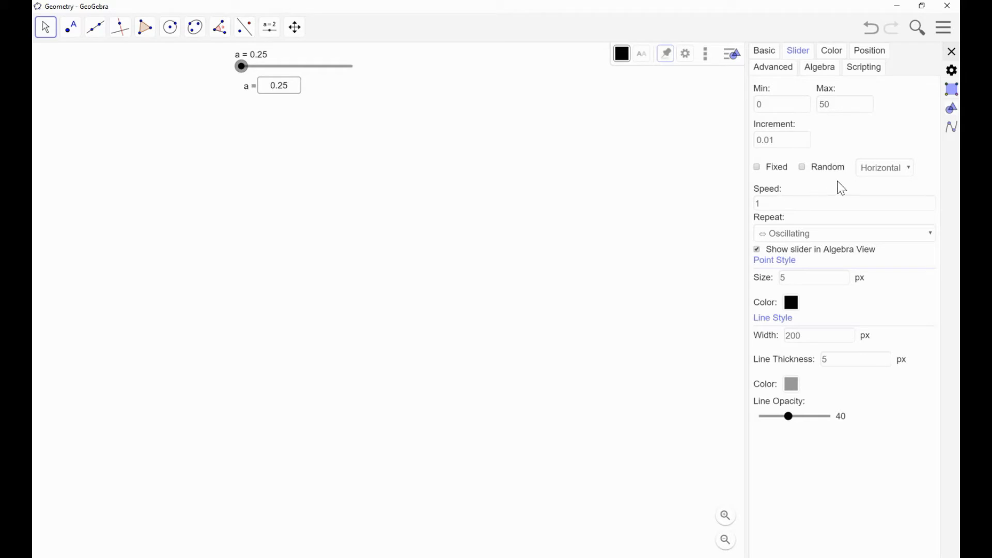
Step: Try the vertical orientation for slider a and set it back to horizontal
{"action": "left_click", "coordinate": [906, 167]}
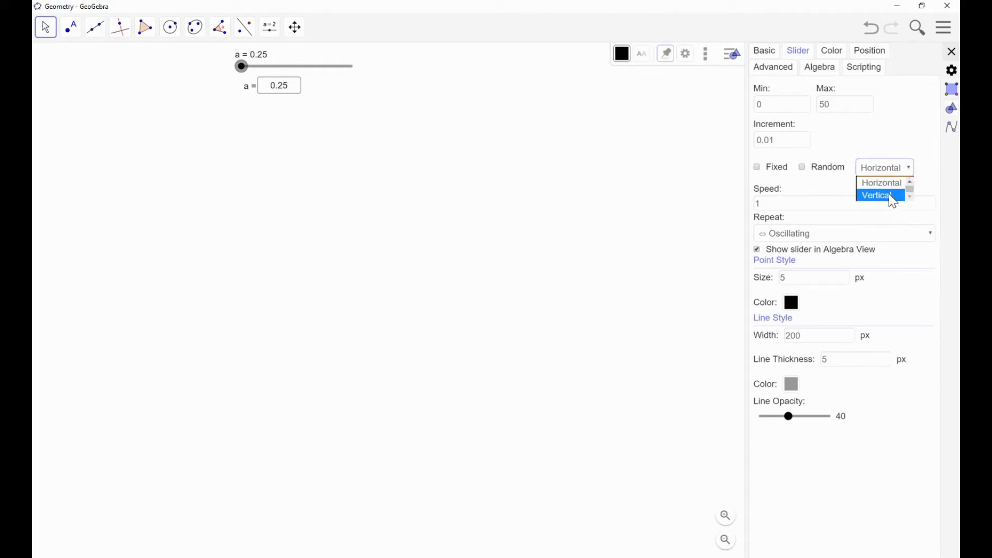
{"action": "left_click", "coordinate": [888, 195]}
{"action": "left_click", "coordinate": [910, 169]}
{"action": "left_click", "coordinate": [897, 185]}
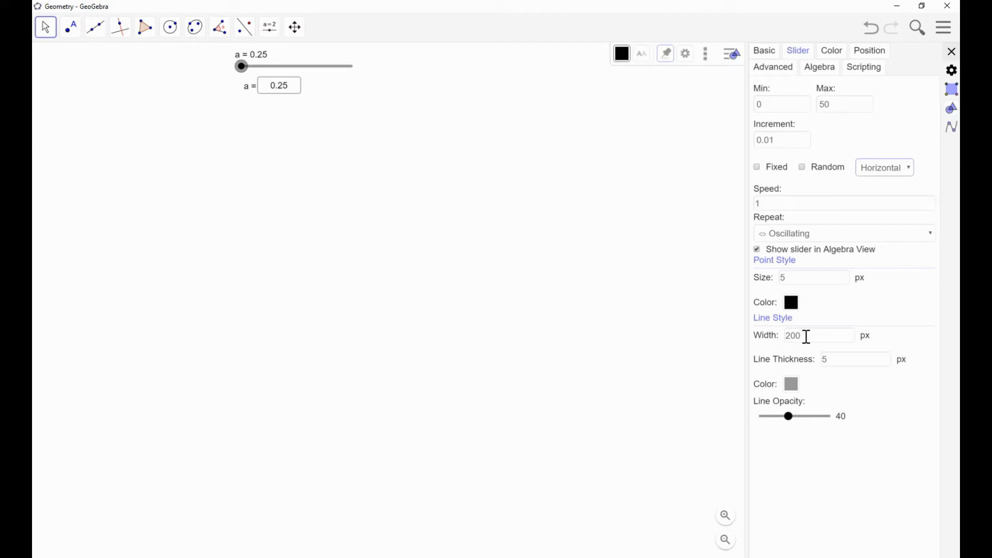
Step: Set the line width of slider a to 100 px
{"action": "left_click_drag", "start_coordinate": [803, 336], "coordinate": [778, 341]}
{"action": "type", "text": "10"}
{"action": "left_click", "coordinate": [846, 200]}
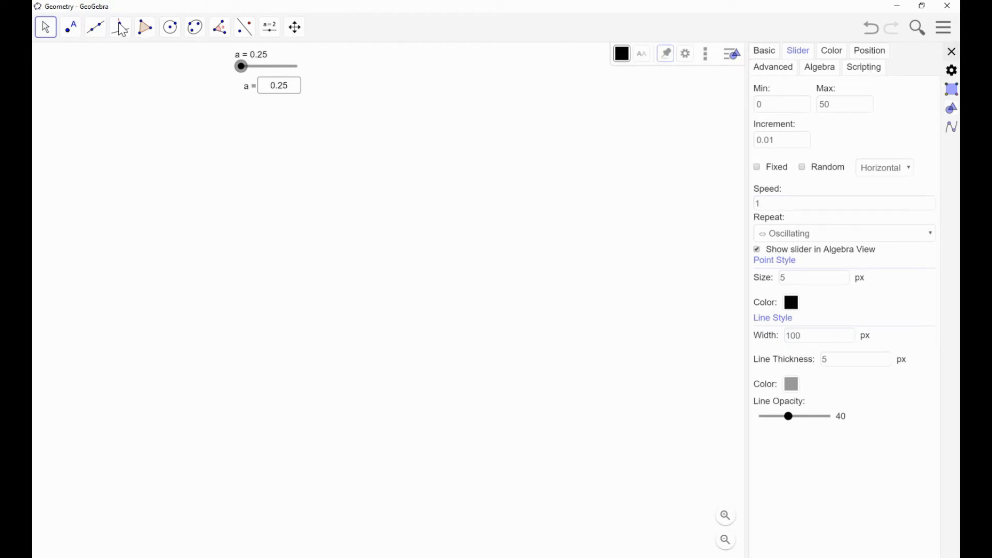
Step: Move slider a and its input box into the upper-left corner of the drawing area
{"action": "left_click", "coordinate": [250, 87]}
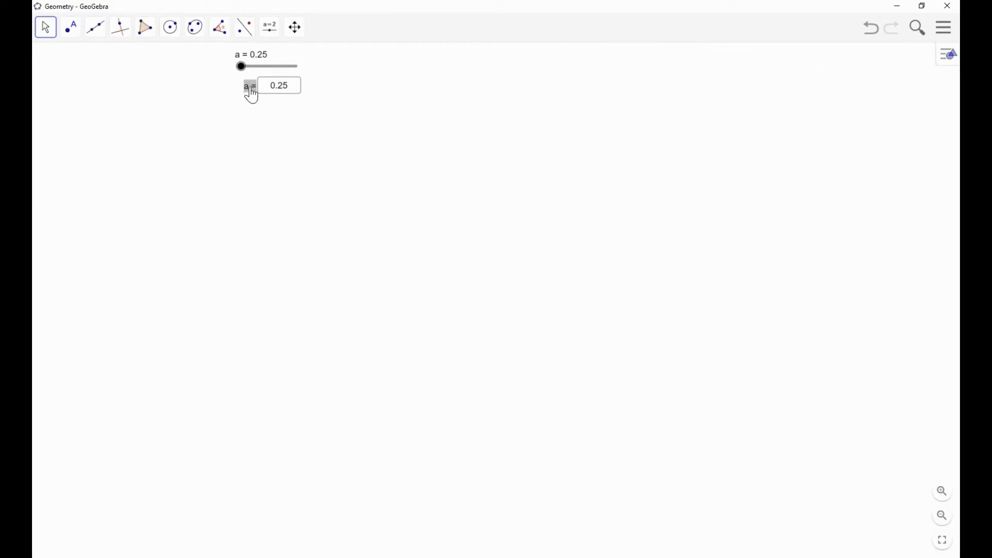
{"action": "left_click_drag", "start_coordinate": [250, 94], "coordinate": [67, 71]}
{"action": "mouse_move", "coordinate": [250, 91]}
{"action": "left_mouse_down"}
{"action": "mouse_move", "coordinate": [52, 91]}
{"action": "mouse_move", "coordinate": [62, 89]}
{"action": "mouse_move", "coordinate": [55, 82]}
{"action": "left_mouse_up"}
Step: Test the link between both controls by moving slider a to 19, entering 5 in the input box and moving the slider again
{"action": "left_click", "coordinate": [54, 35]}
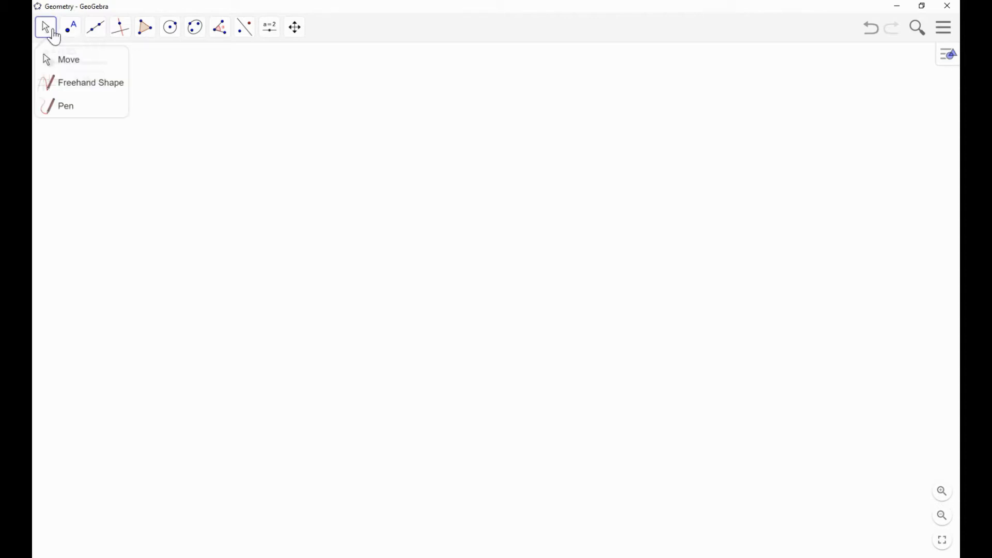
{"action": "left_click", "coordinate": [65, 61]}
{"action": "left_click_drag", "start_coordinate": [51, 64], "coordinate": [70, 63]}
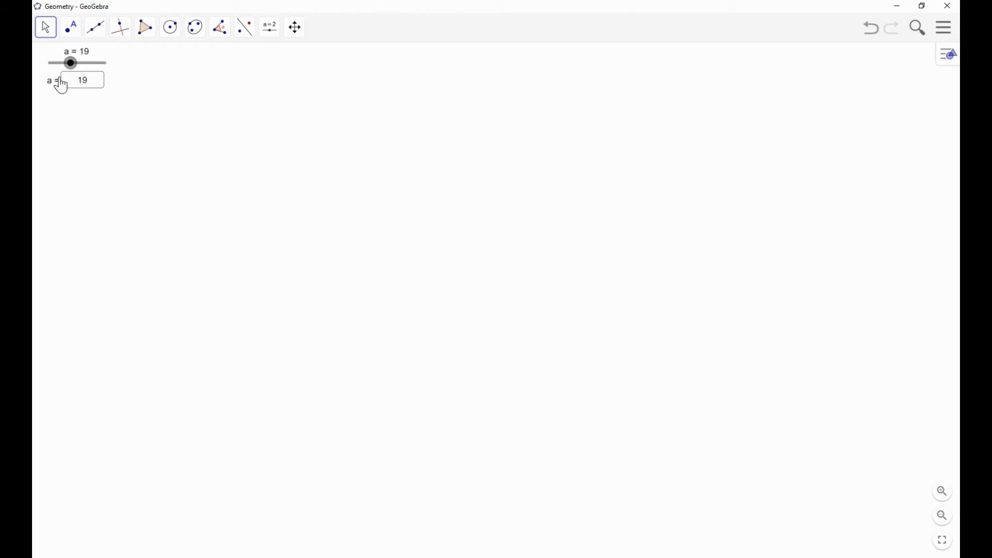
{"action": "left_click", "coordinate": [91, 82]}
{"action": "type", "text": "5"}
{"action": "key", "text": "Return"}
{"action": "left_click_drag", "start_coordinate": [54, 64], "coordinate": [58, 69]}
Step: Set the value of a to 9 through the input box
{"action": "left_click", "coordinate": [96, 84]}
{"action": "left_click_drag", "start_coordinate": [96, 84], "coordinate": [73, 79]}
{"action": "left_click", "coordinate": [87, 81]}
{"action": "type", "text": "9"}
{"action": "key", "text": "Return"}
{"action": "key", "text": "BackSpace"}
{"action": "key", "text": "Return"}
Step: Hide the label of slider a and move the slider to 34.5 and back to 22
{"action": "right_click", "coordinate": [70, 67]}
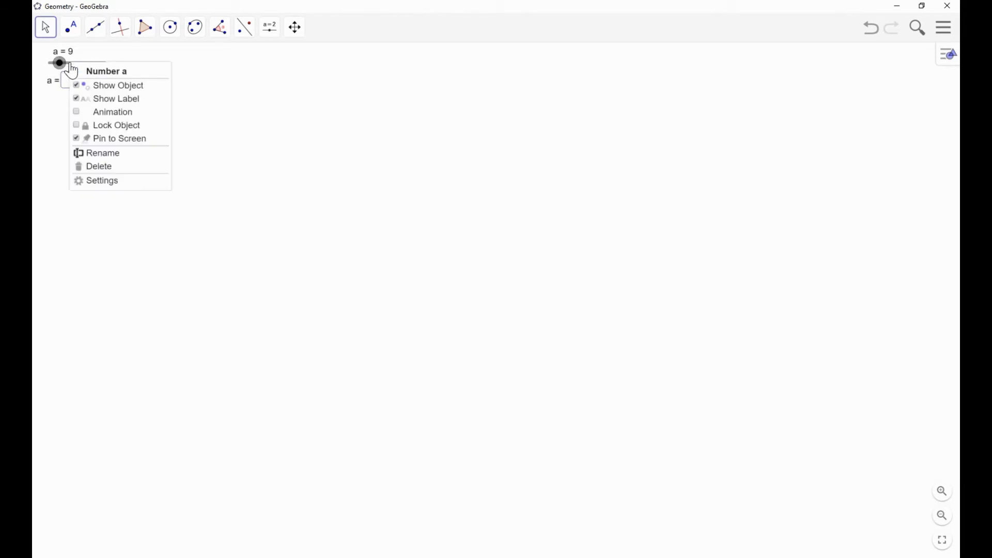
{"action": "left_click", "coordinate": [75, 100]}
{"action": "left_click_drag", "start_coordinate": [58, 63], "coordinate": [88, 72]}
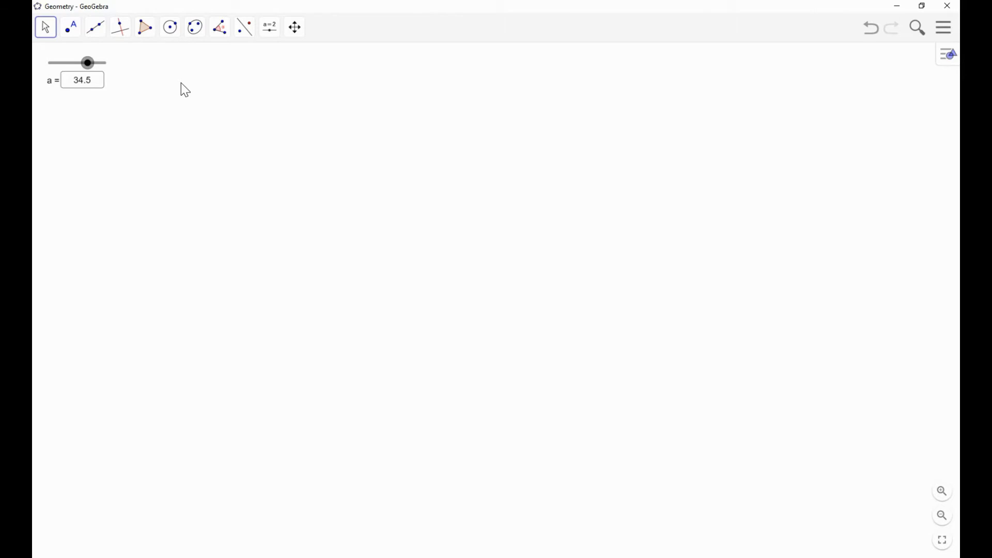
{"action": "mouse_move", "coordinate": [88, 63]}
{"action": "left_mouse_down"}
{"action": "mouse_move", "coordinate": [65, 66]}
{"action": "mouse_move", "coordinate": [95, 66]}
{"action": "mouse_move", "coordinate": [76, 72]}
{"action": "left_mouse_up"}
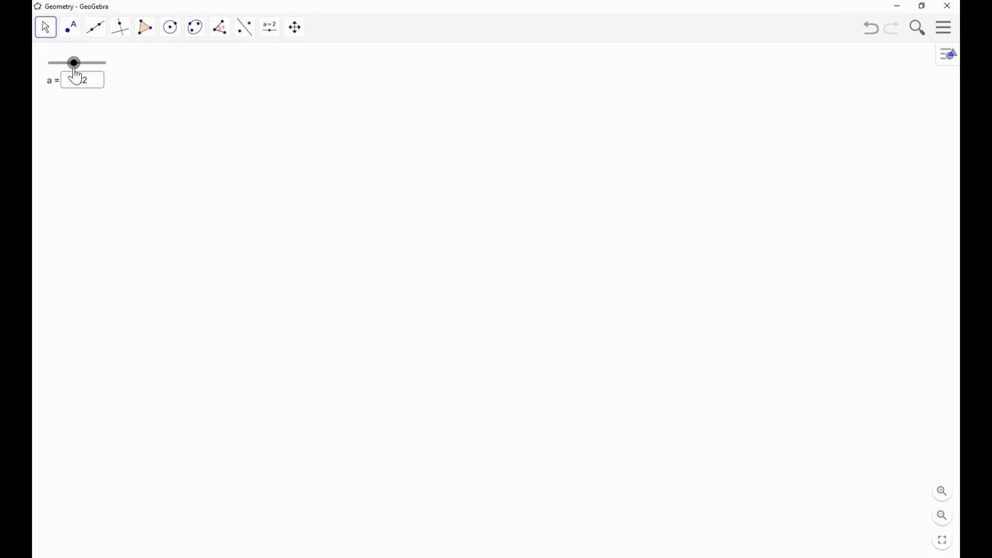
Step: Draw two rays from a common starting point A, one through B to the upper right and one through C almost straight up
{"action": "left_click", "coordinate": [97, 37]}
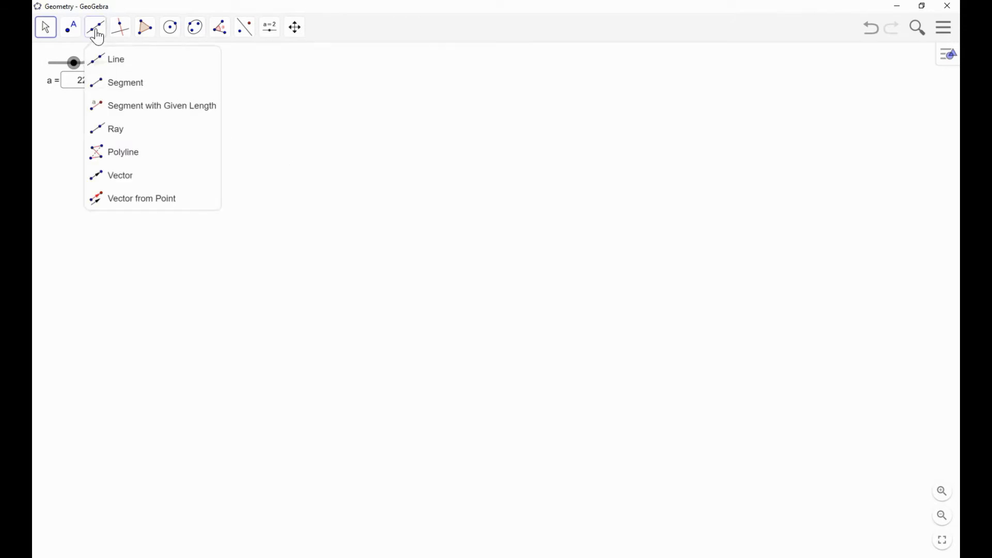
{"action": "left_click", "coordinate": [106, 129]}
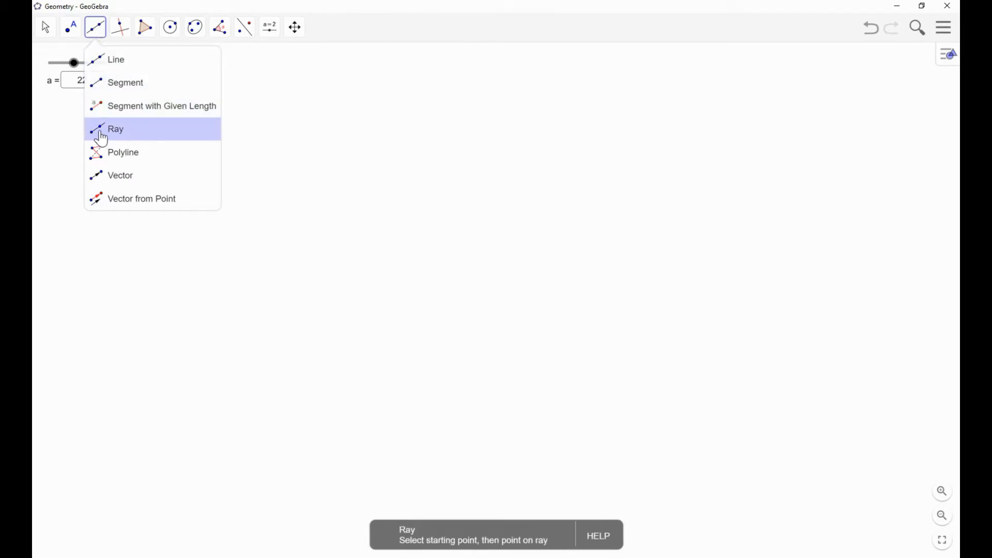
{"action": "left_click", "coordinate": [252, 259]}
{"action": "left_click", "coordinate": [367, 214]}
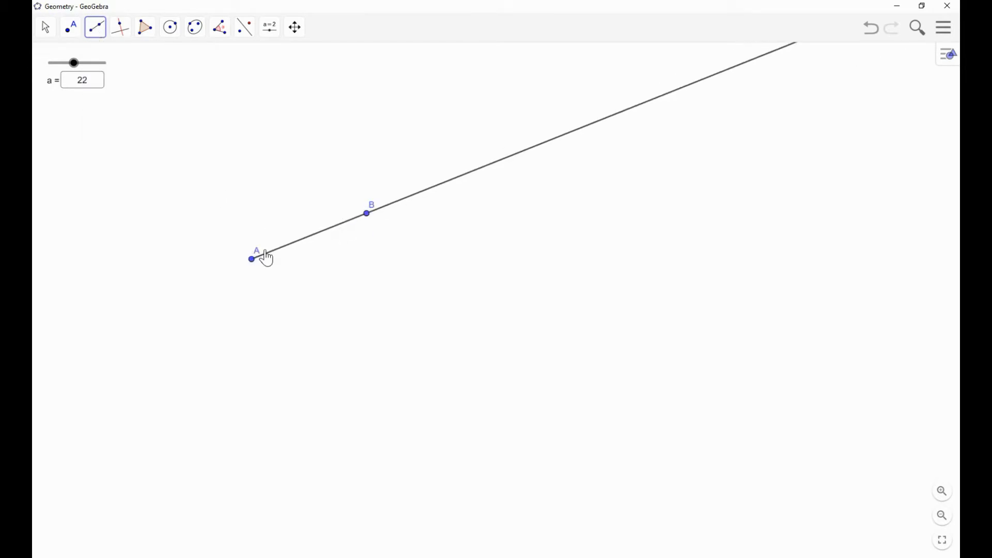
{"action": "left_click", "coordinate": [253, 259]}
{"action": "left_click", "coordinate": [249, 153]}
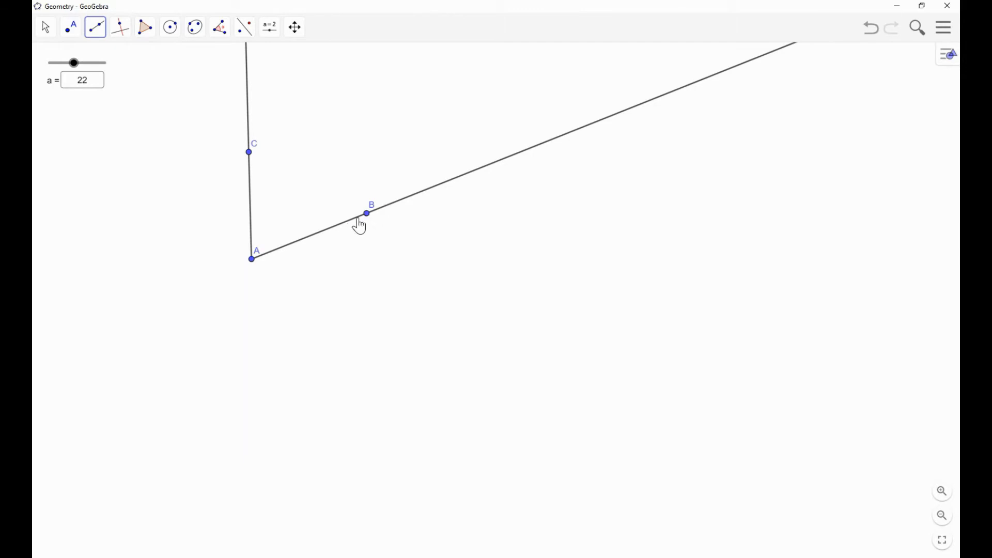
Step: Draw a circle centred at point A with radius a
{"action": "left_click", "coordinate": [172, 34]}
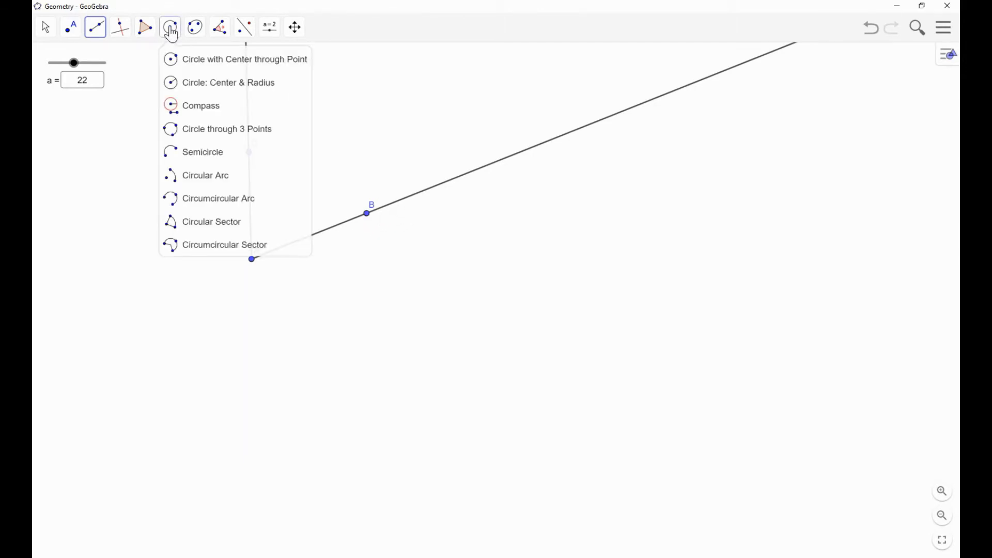
{"action": "left_click", "coordinate": [182, 88]}
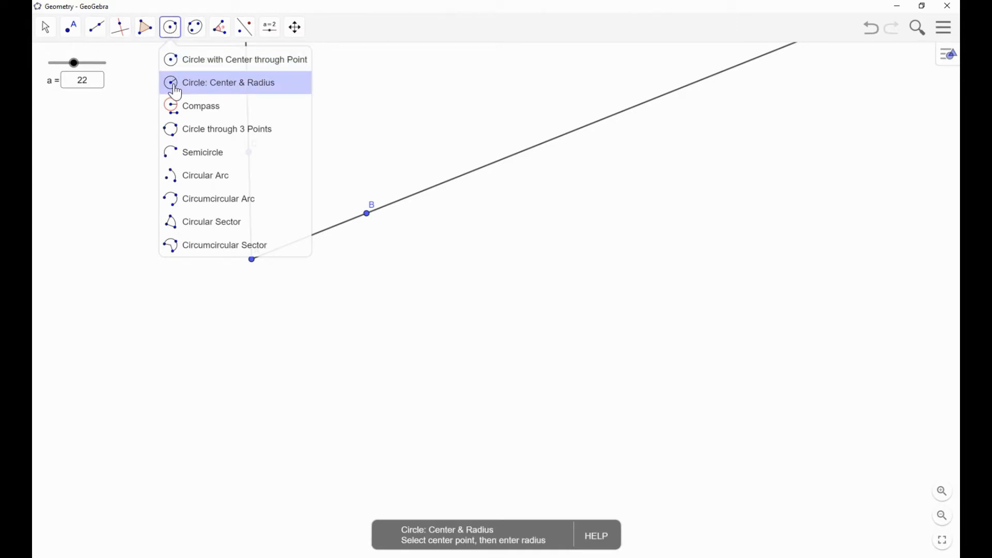
{"action": "left_click", "coordinate": [176, 92]}
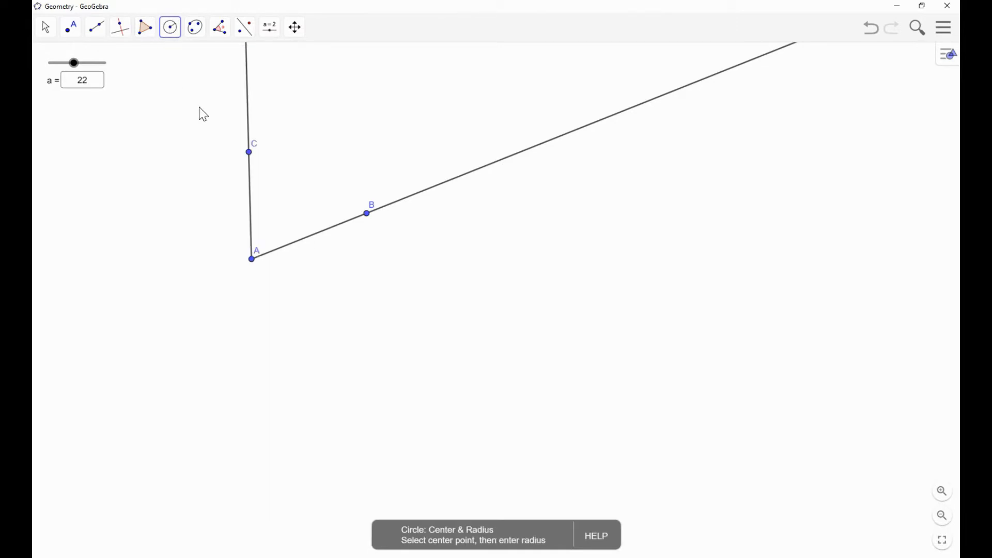
{"action": "left_click", "coordinate": [253, 259]}
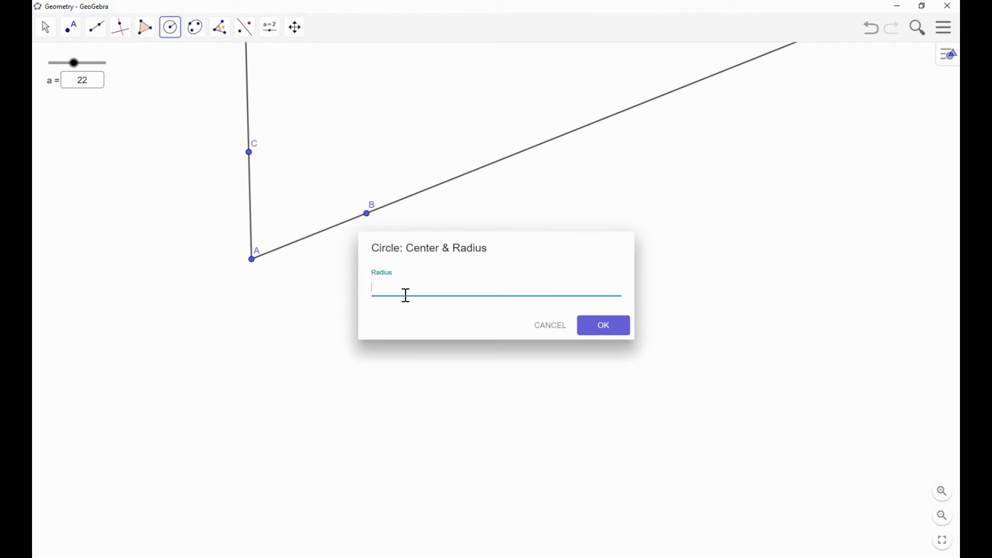
{"action": "type", "text": "a"}
{"action": "left_click", "coordinate": [599, 327]}
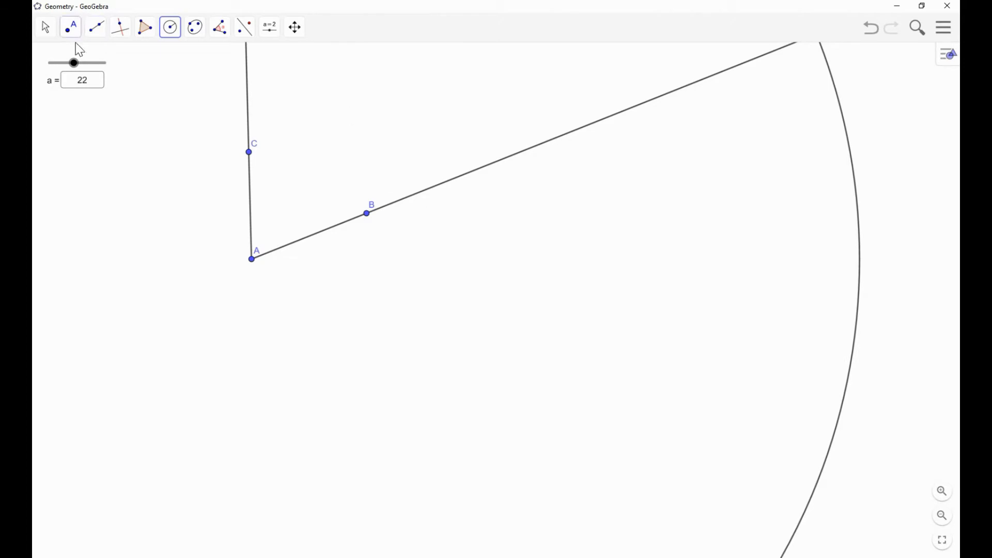
Step: Vary the circle's radius by moving slider a to 4 and entering 46 and 6 in the input box
{"action": "left_click_drag", "start_coordinate": [74, 72], "coordinate": [56, 93]}
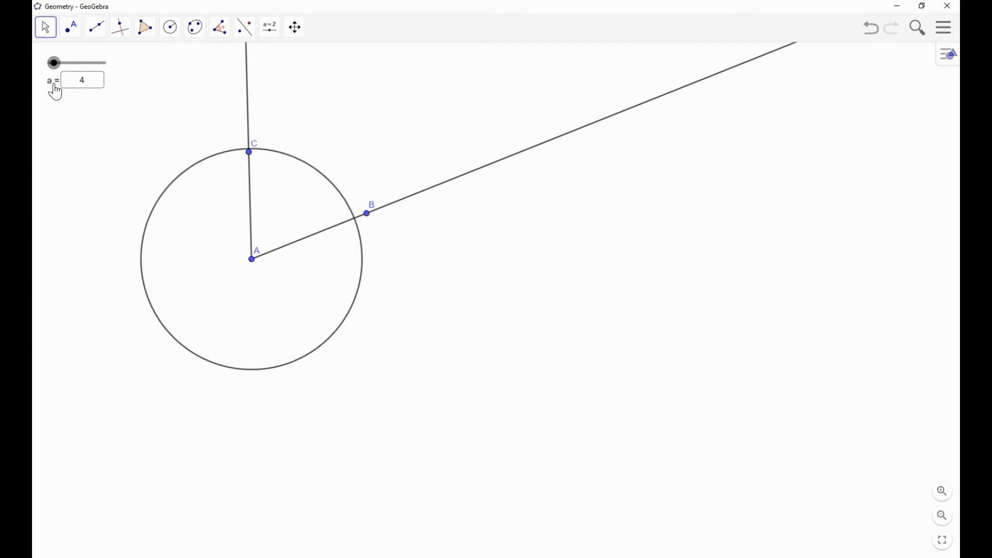
{"action": "left_click", "coordinate": [84, 79]}
{"action": "type", "text": "46"}
{"action": "key", "text": "Return"}
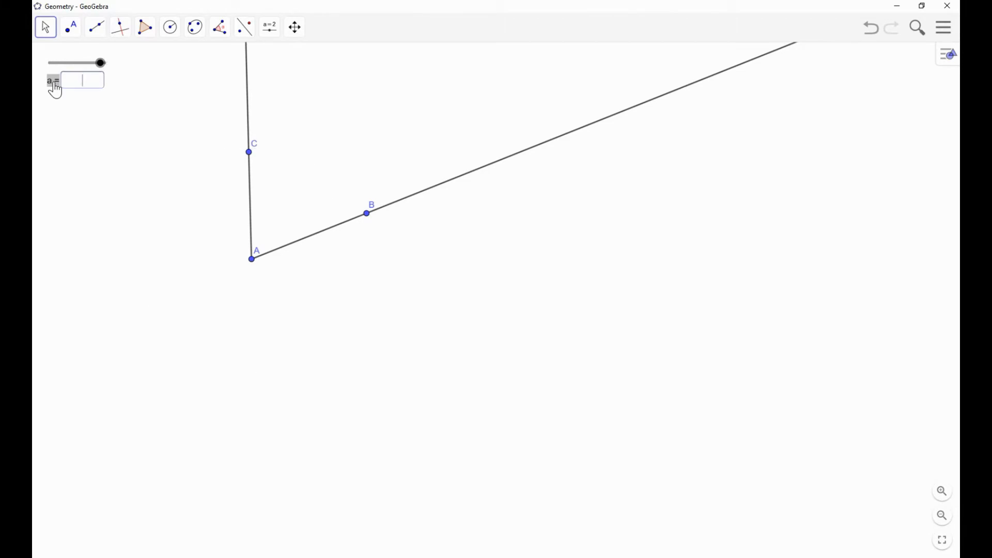
{"action": "key", "text": "Return"}
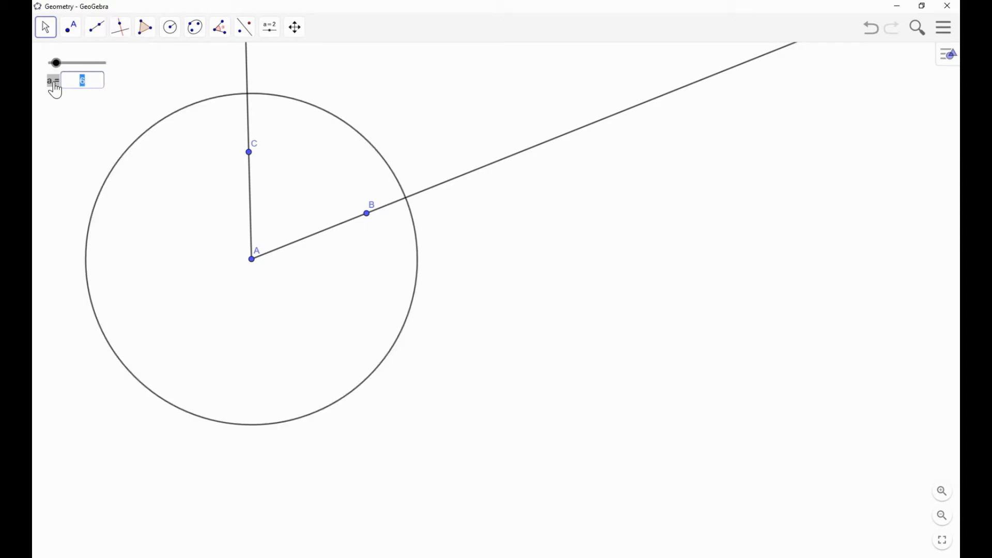
Step: Create the intersection point of the circle and the ray through B
{"action": "left_click", "coordinate": [376, 104]}
{"action": "left_click", "coordinate": [71, 40]}
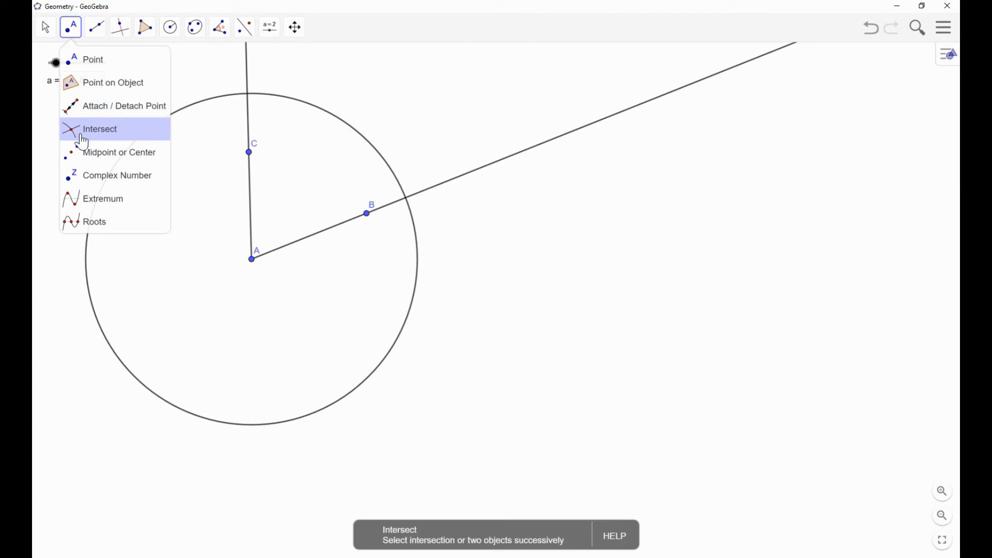
{"action": "left_click", "coordinate": [81, 132]}
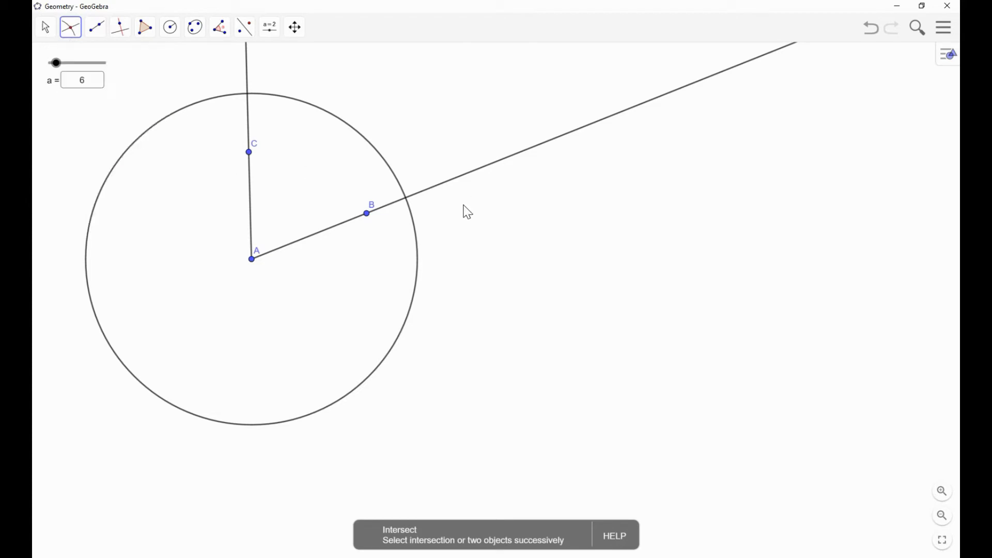
{"action": "left_click", "coordinate": [437, 186]}
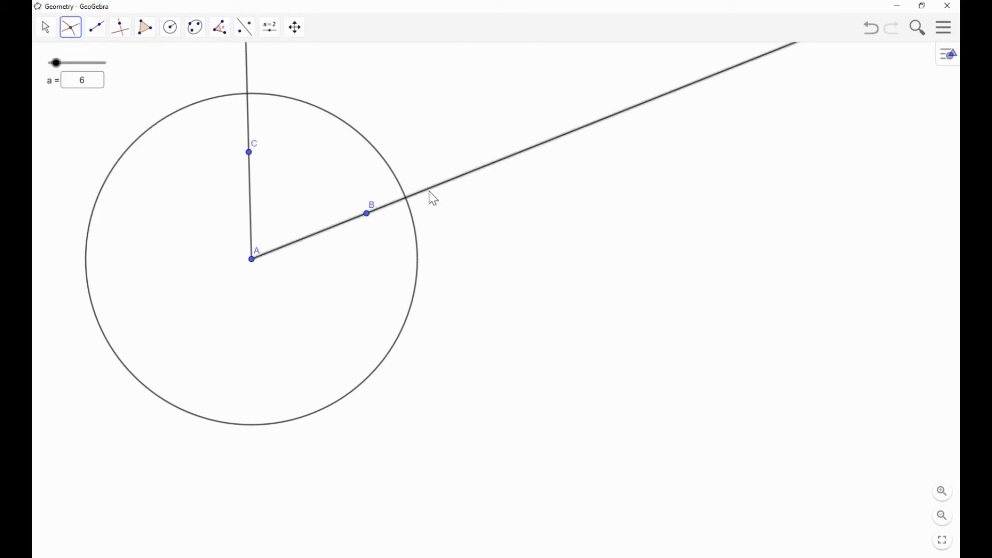
{"action": "left_click", "coordinate": [400, 186]}
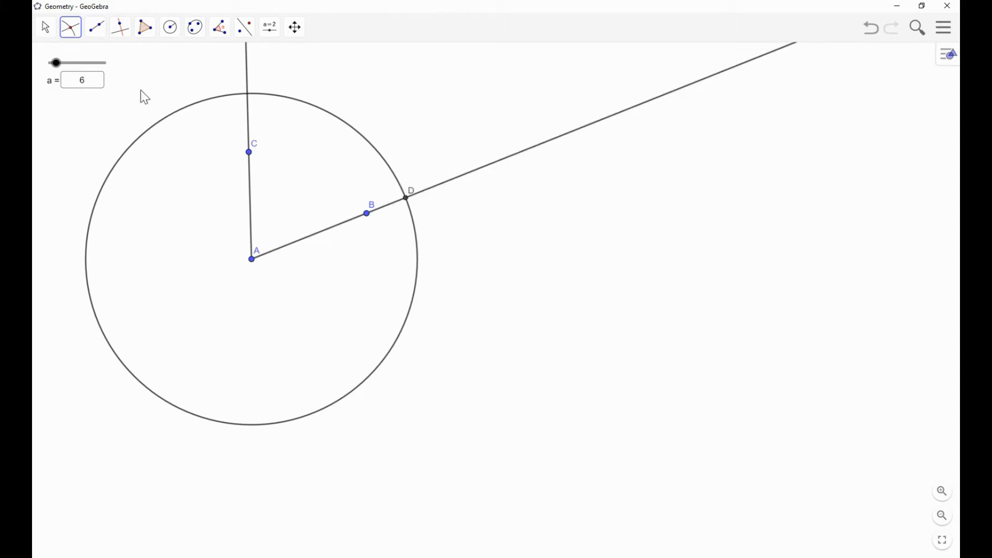
Step: Move slider a to 5 and shift points B and C to positions closer to A inside the circle
{"action": "left_click", "coordinate": [45, 26]}
{"action": "left_click_drag", "start_coordinate": [56, 64], "coordinate": [57, 73]}
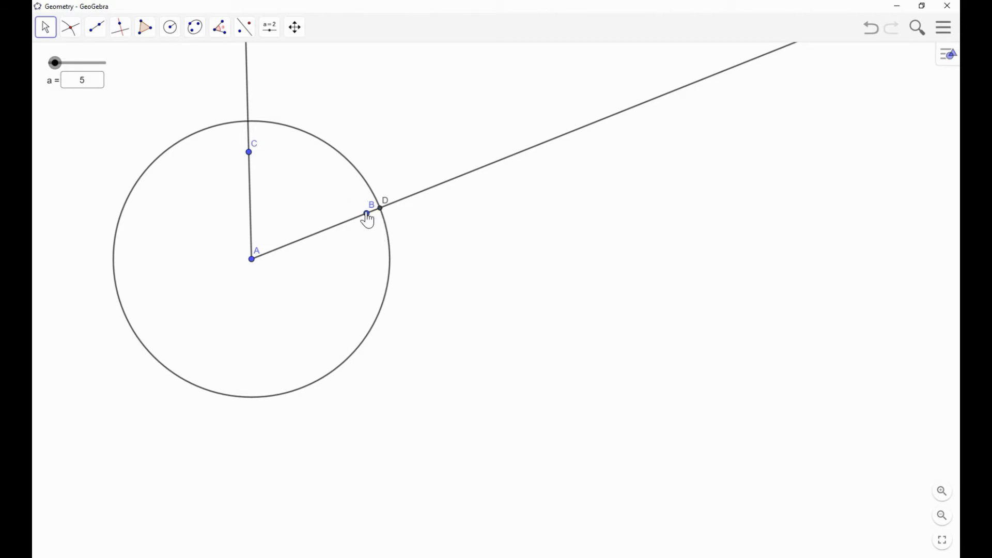
{"action": "left_click_drag", "start_coordinate": [371, 228], "coordinate": [342, 234]}
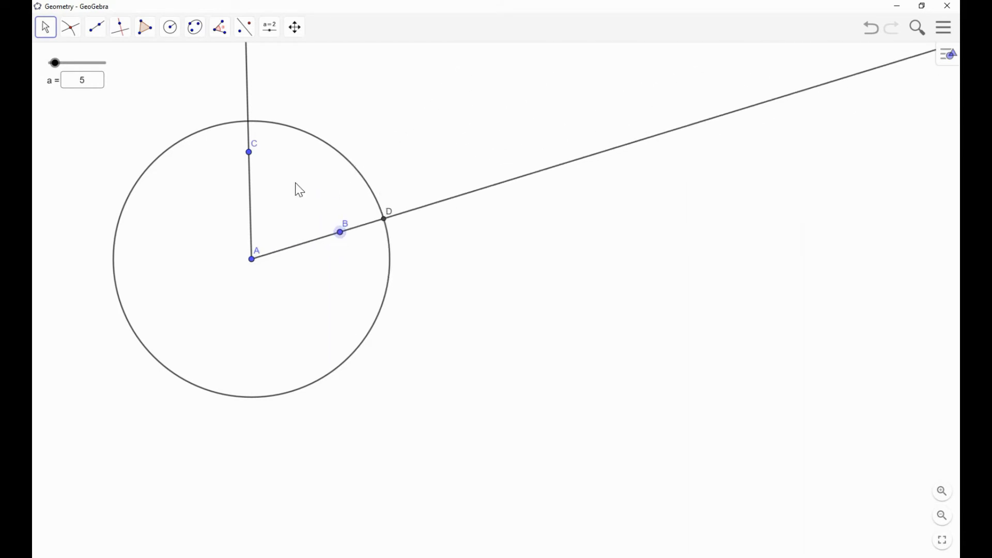
{"action": "left_click_drag", "start_coordinate": [245, 155], "coordinate": [253, 178]}
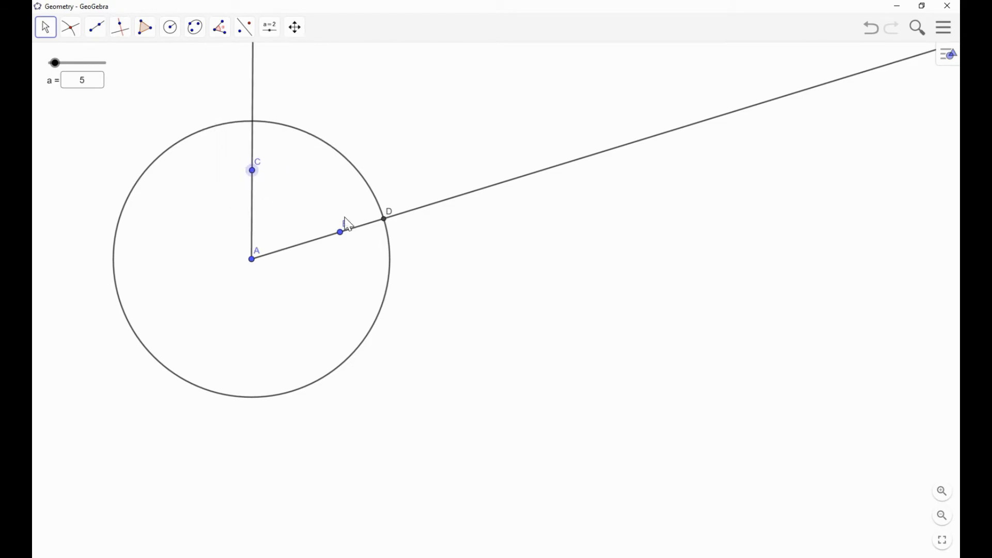
Step: Draw a second circle of radius a around a new centre point E to the right of the first circle
{"action": "left_click", "coordinate": [171, 27]}
{"action": "left_click", "coordinate": [594, 298]}
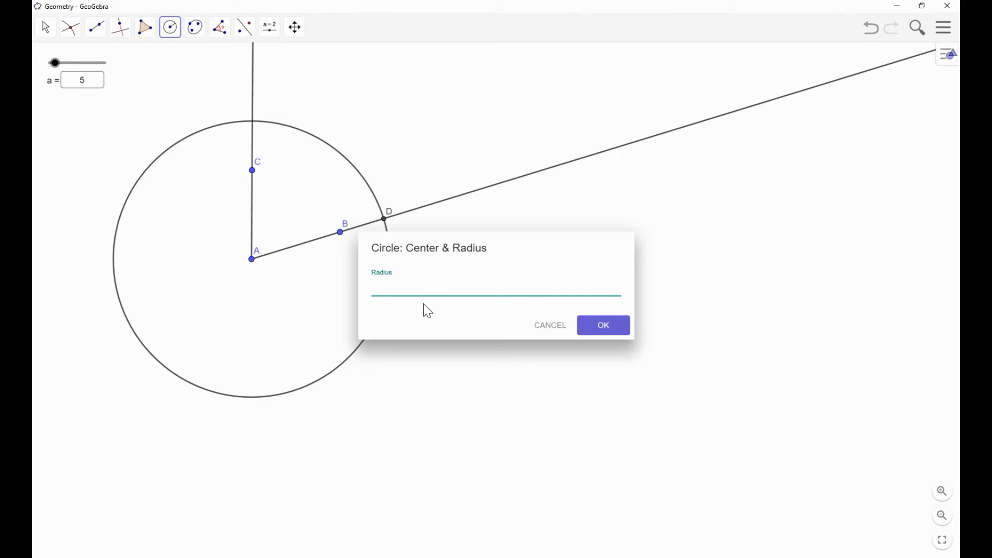
{"action": "left_click", "coordinate": [615, 331]}
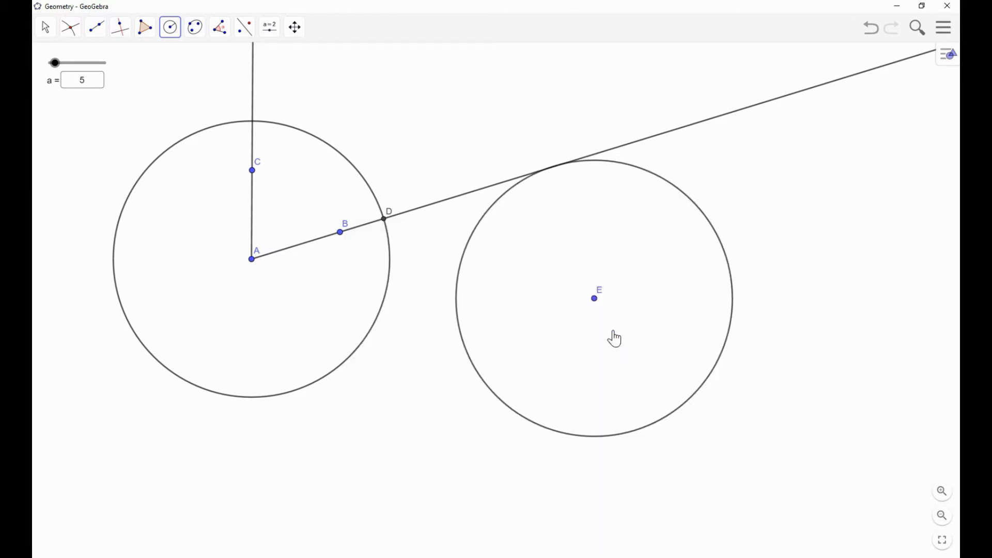
Step: Place point F on the second circle and test that it moves along the circumference
{"action": "left_click", "coordinate": [72, 32]}
{"action": "left_click", "coordinate": [77, 58]}
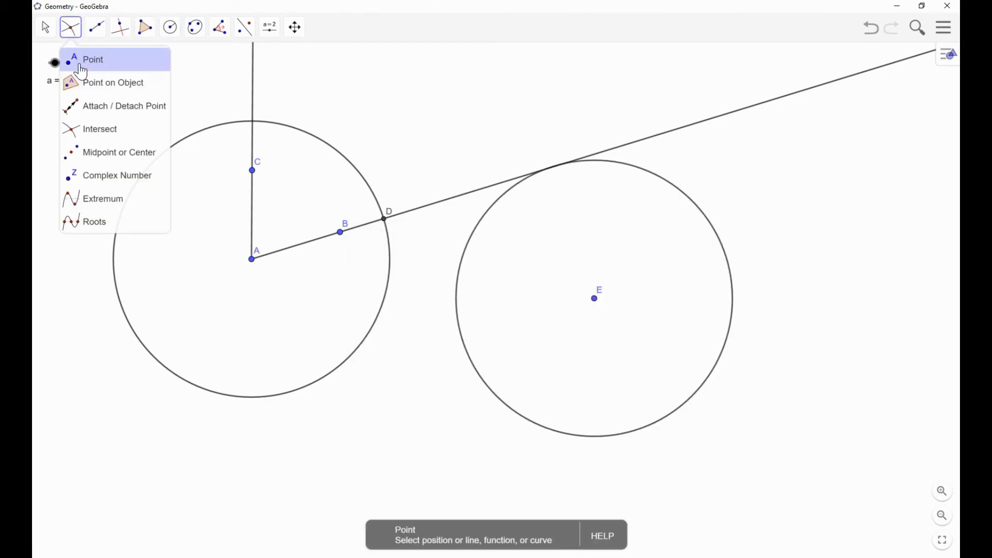
{"action": "left_click", "coordinate": [723, 250]}
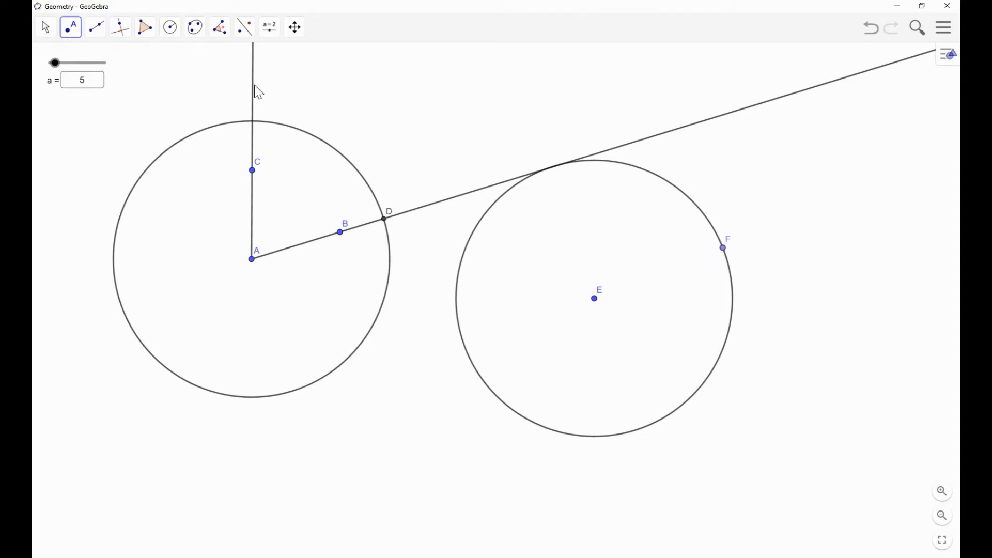
{"action": "left_click", "coordinate": [46, 28]}
{"action": "left_click", "coordinate": [98, 63]}
{"action": "left_click_drag", "start_coordinate": [723, 249], "coordinate": [693, 257]}
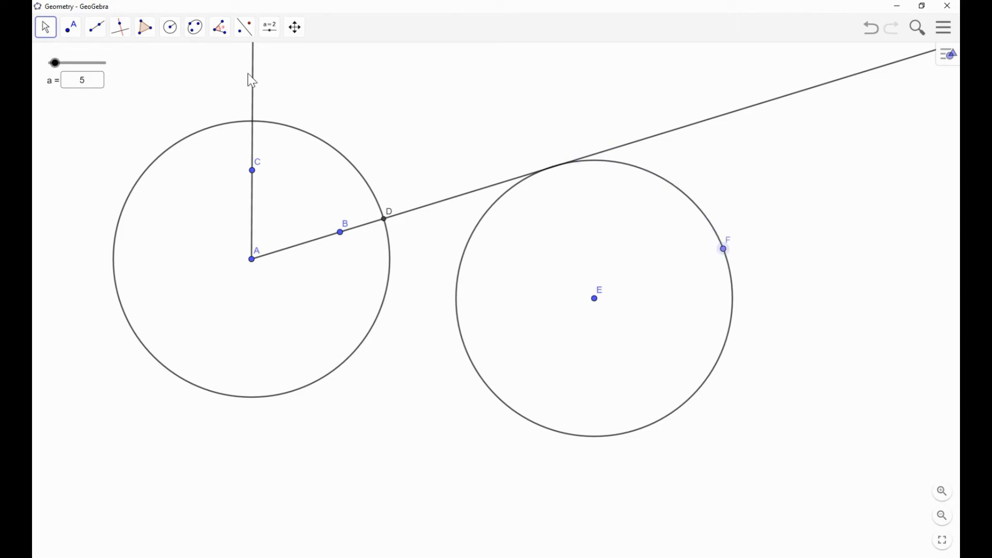
Step: Draw a ray from centre E through F and rotate it by moving F along the circle
{"action": "left_click", "coordinate": [99, 32]}
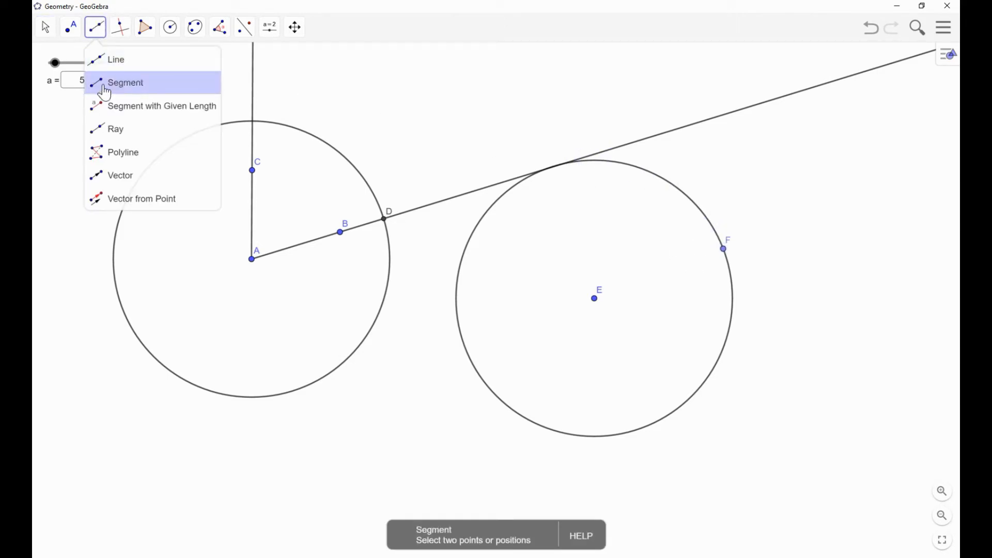
{"action": "left_click", "coordinate": [106, 130]}
{"action": "left_click", "coordinate": [595, 299]}
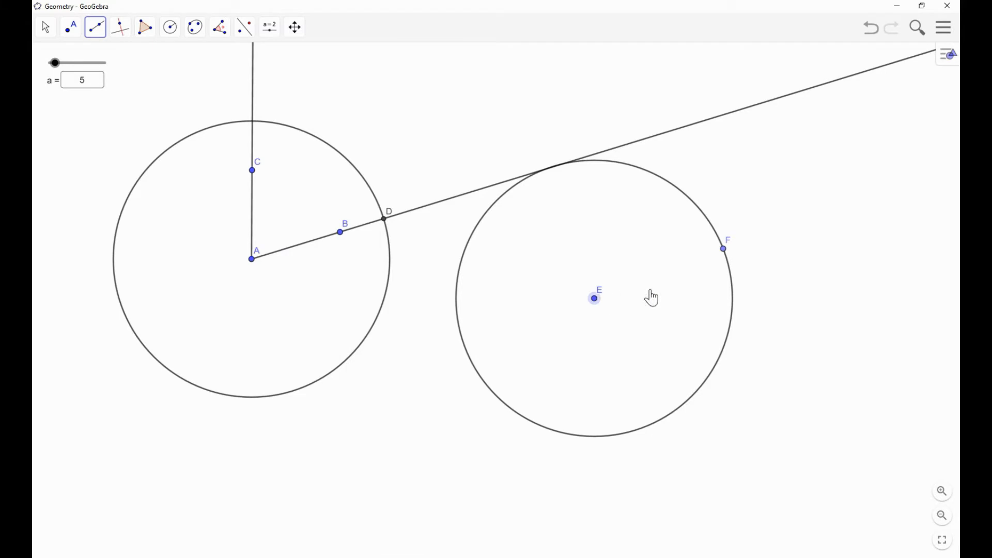
{"action": "left_click", "coordinate": [726, 250]}
{"action": "left_click", "coordinate": [46, 27]}
{"action": "left_click_drag", "start_coordinate": [724, 250], "coordinate": [730, 331]}
{"action": "left_click_drag", "start_coordinate": [749, 277], "coordinate": [662, 239]}
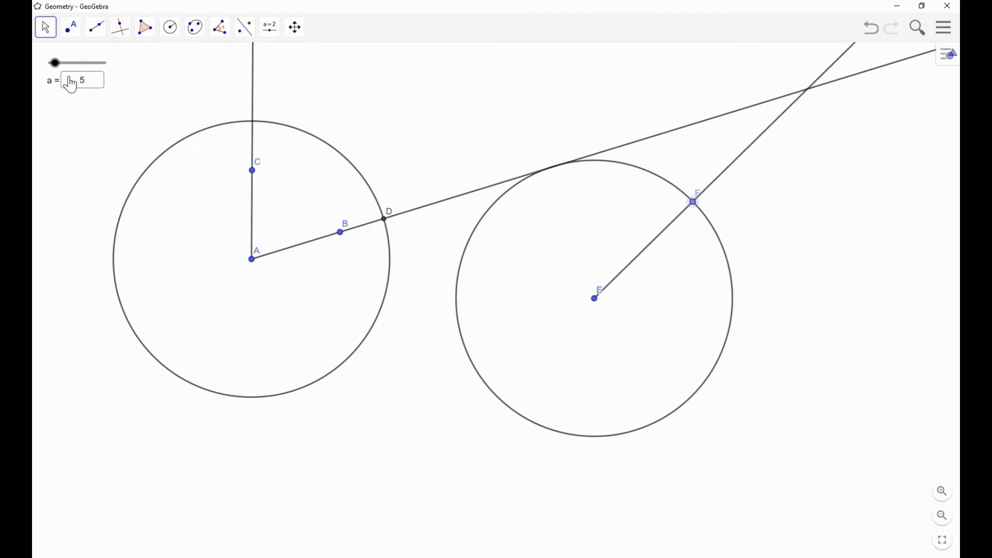
Step: Resize both circles through the input box, finishing with a set to 4
{"action": "left_click", "coordinate": [85, 80]}
{"action": "type", "text": "54"}
{"action": "key", "text": "Return"}
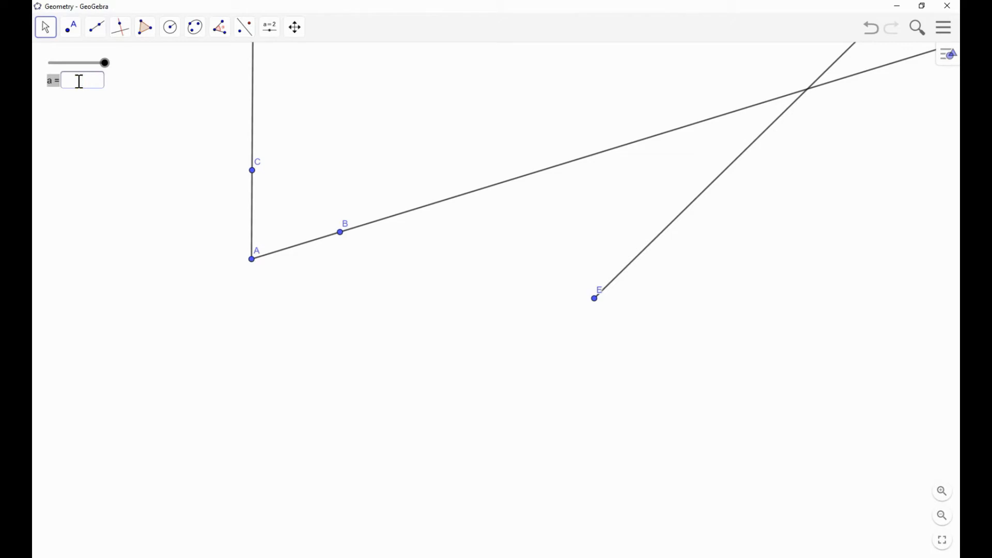
{"action": "key", "text": "Return"}
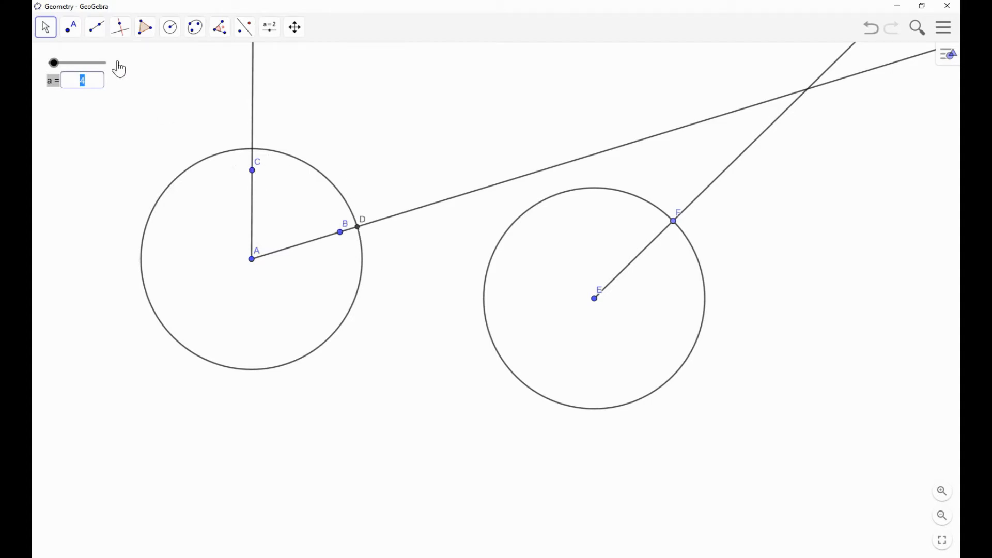
Step: Select both circles with all their points and rays and delete them, keeping slider a and its input box
{"action": "left_click", "coordinate": [252, 170]}
{"action": "left_click_drag", "start_coordinate": [172, 110], "coordinate": [745, 429]}
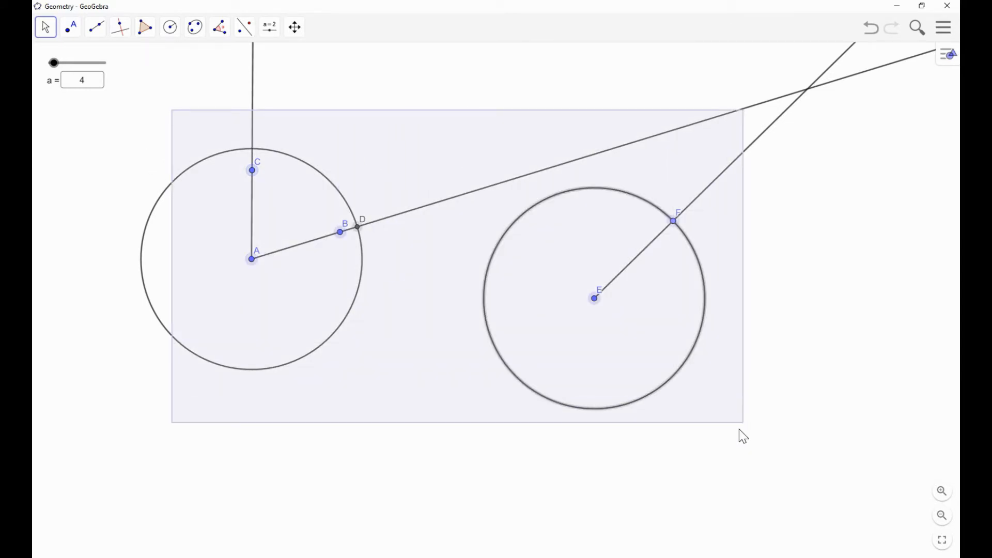
{"action": "key", "text": "Delete"}
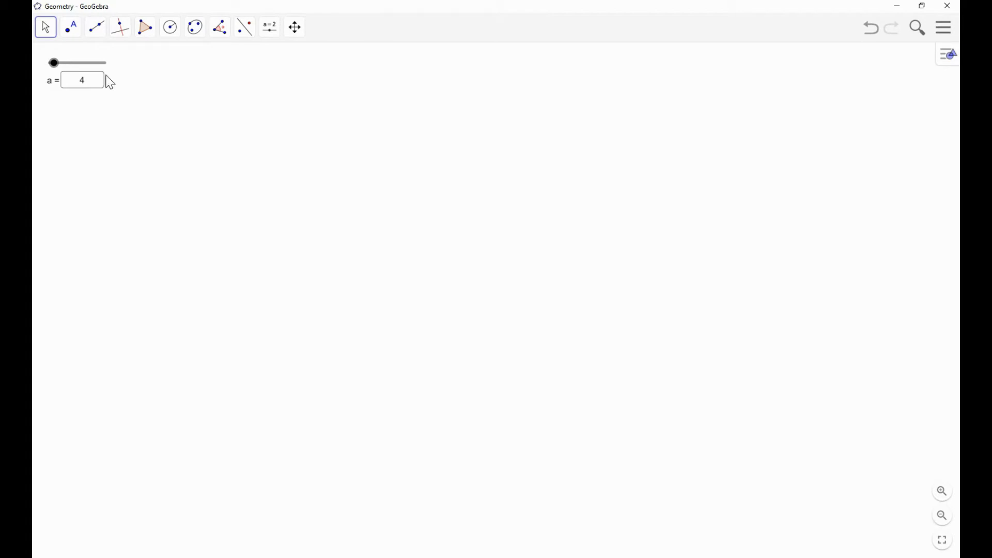
Step: Draw a ray from a point near the middle of the canvas, sloping gently upward to the right
{"action": "left_click", "coordinate": [96, 33]}
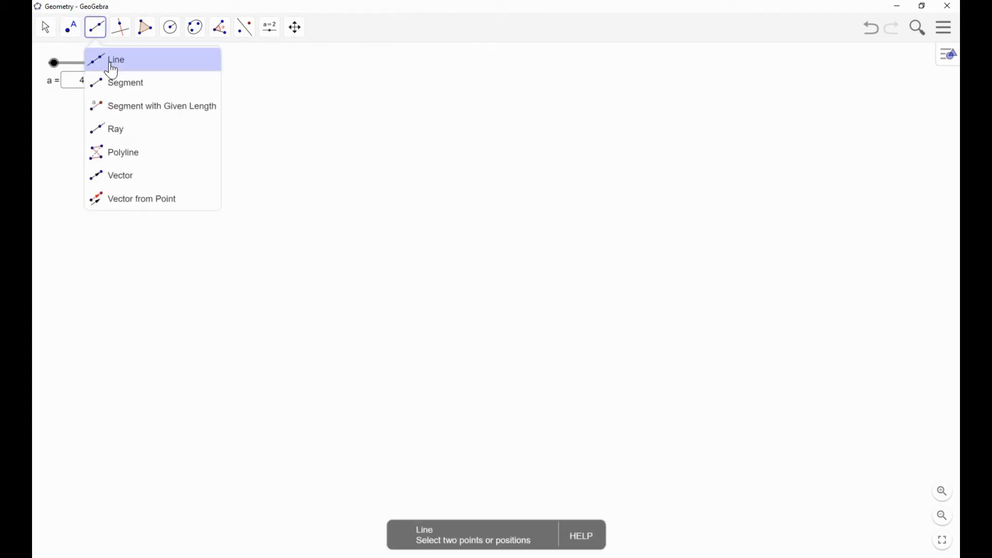
{"action": "left_click", "coordinate": [106, 131]}
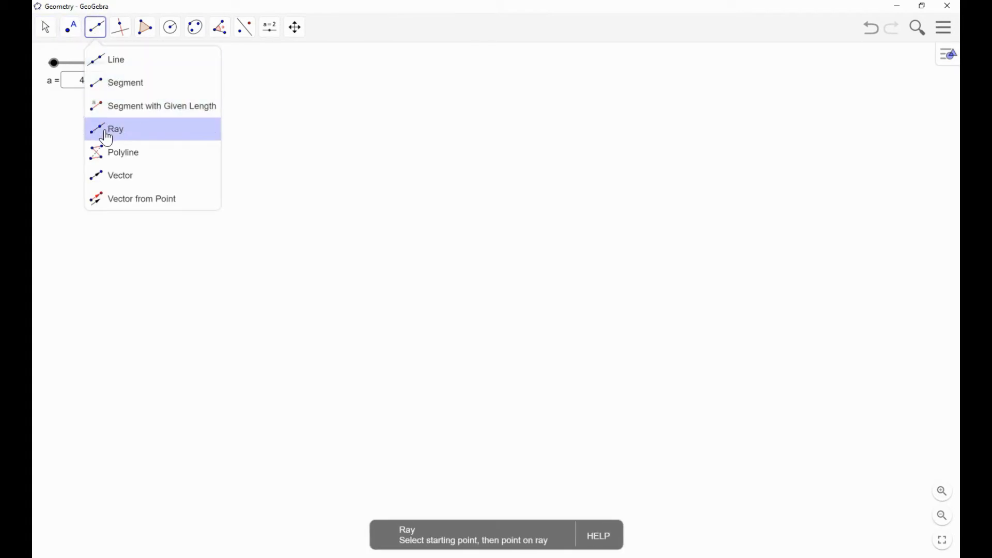
{"action": "left_click", "coordinate": [343, 282]}
{"action": "left_click", "coordinate": [427, 264]}
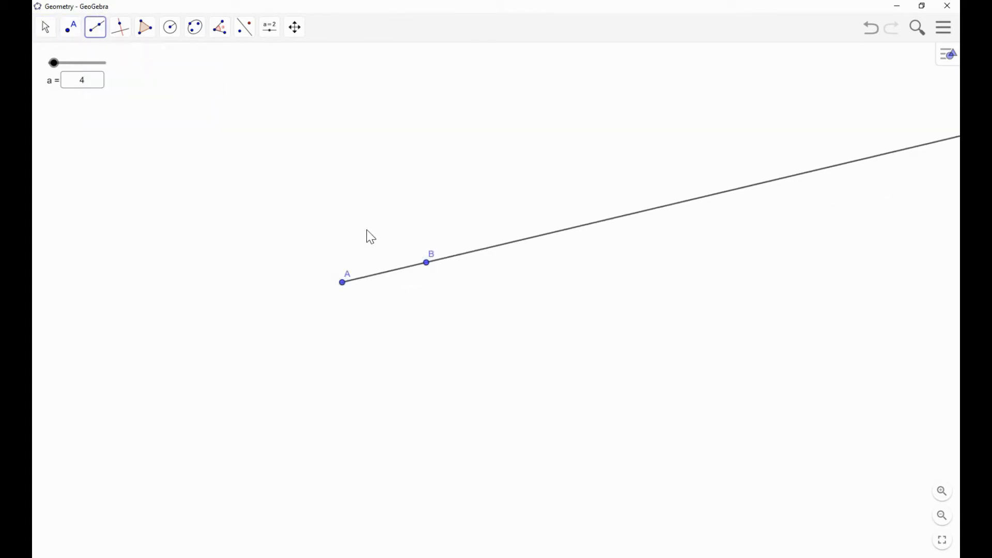
{"action": "left_click", "coordinate": [46, 28]}
{"action": "left_click", "coordinate": [531, 173]}
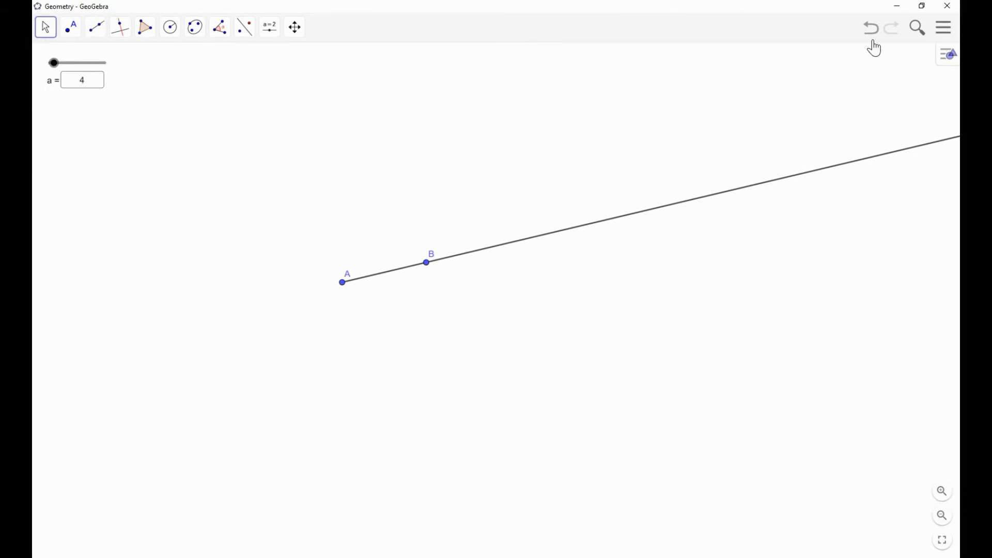
{"action": "left_click", "coordinate": [46, 28]}
{"action": "left_click", "coordinate": [878, 107]}
Step: Set the global rounding to 5 Decimal Places and the labeling to No New Objects in the settings
{"action": "left_click", "coordinate": [948, 39]}
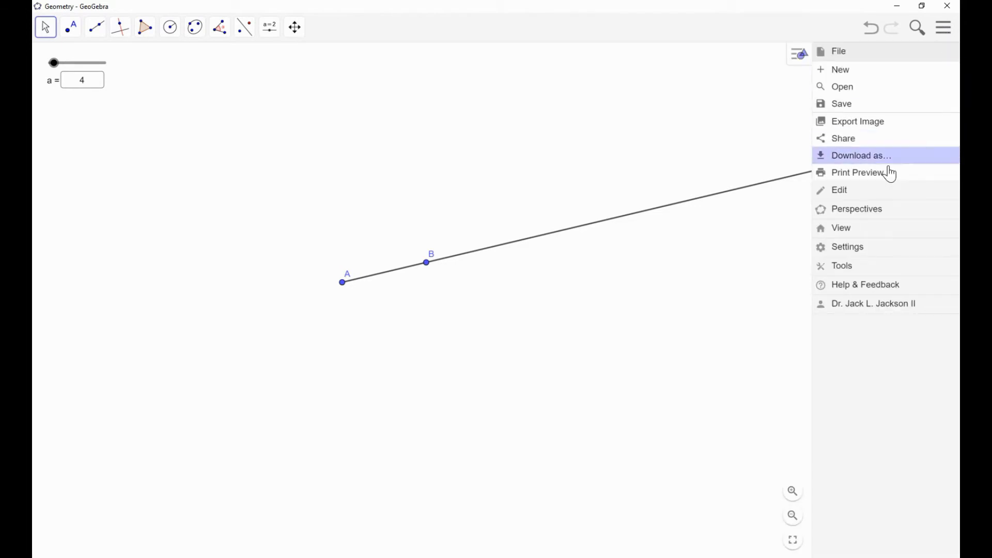
{"action": "left_click", "coordinate": [844, 251]}
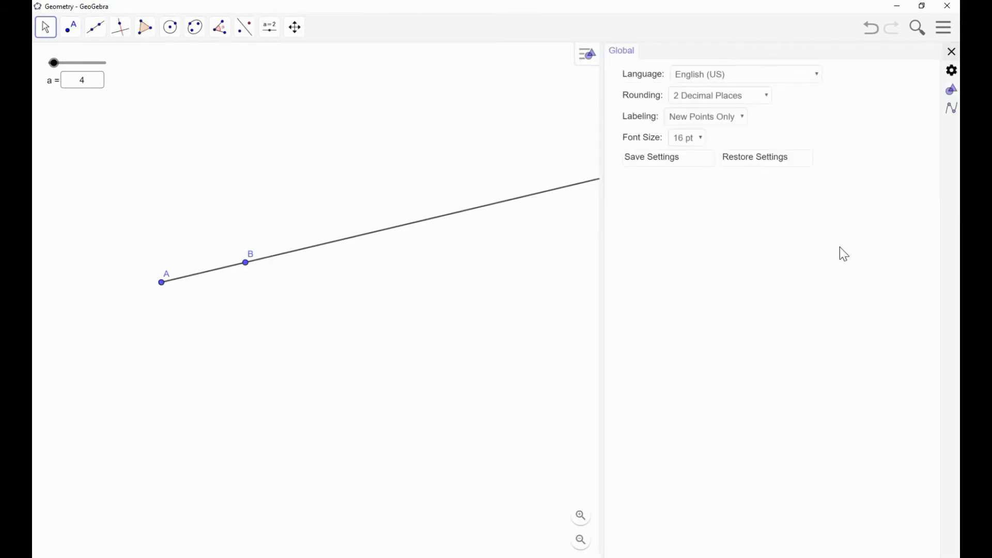
{"action": "left_click", "coordinate": [770, 98]}
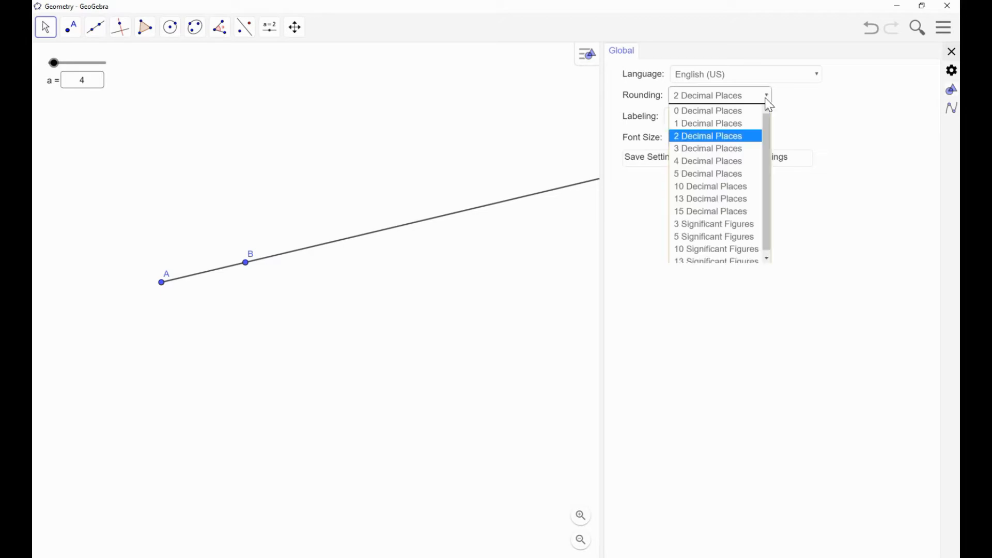
{"action": "left_click", "coordinate": [701, 177]}
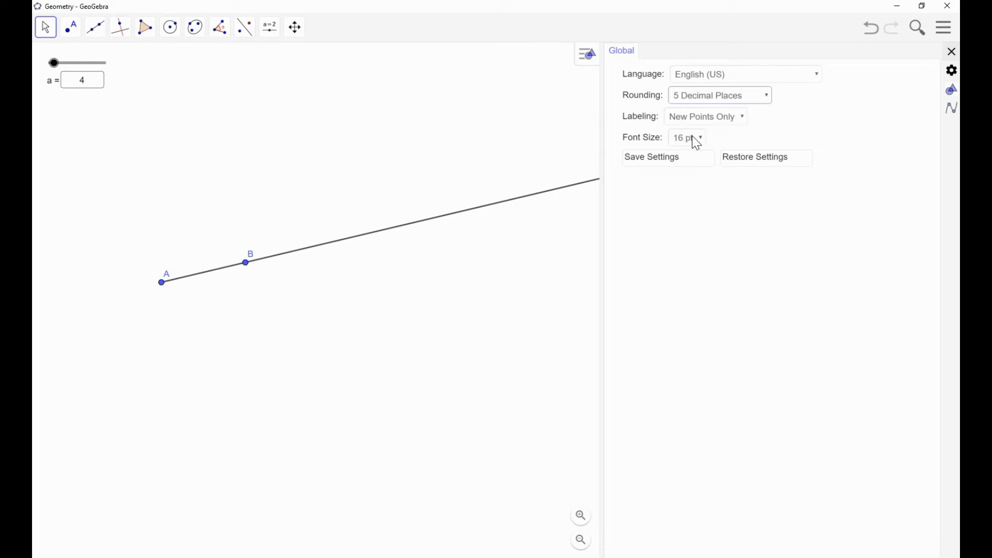
{"action": "left_click", "coordinate": [740, 117]}
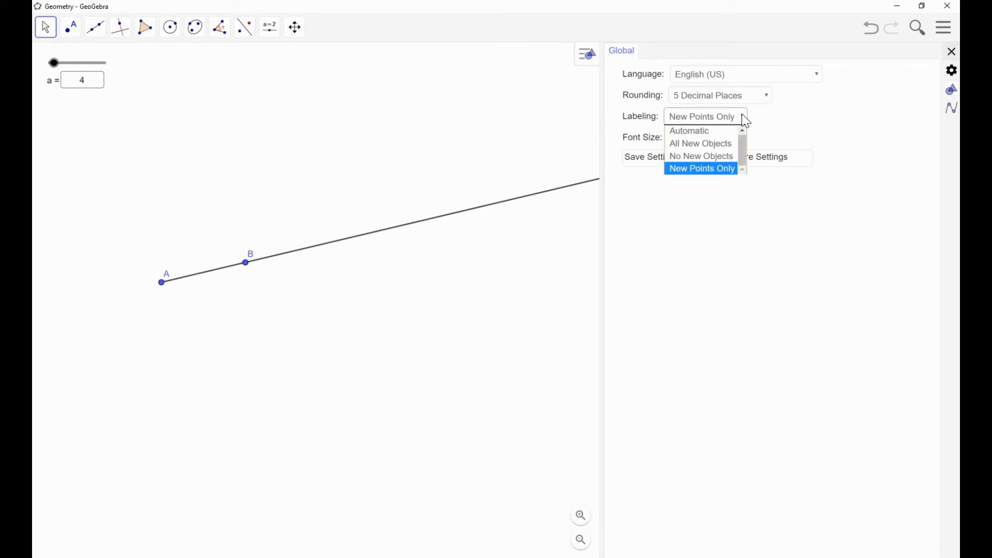
{"action": "left_click", "coordinate": [714, 155]}
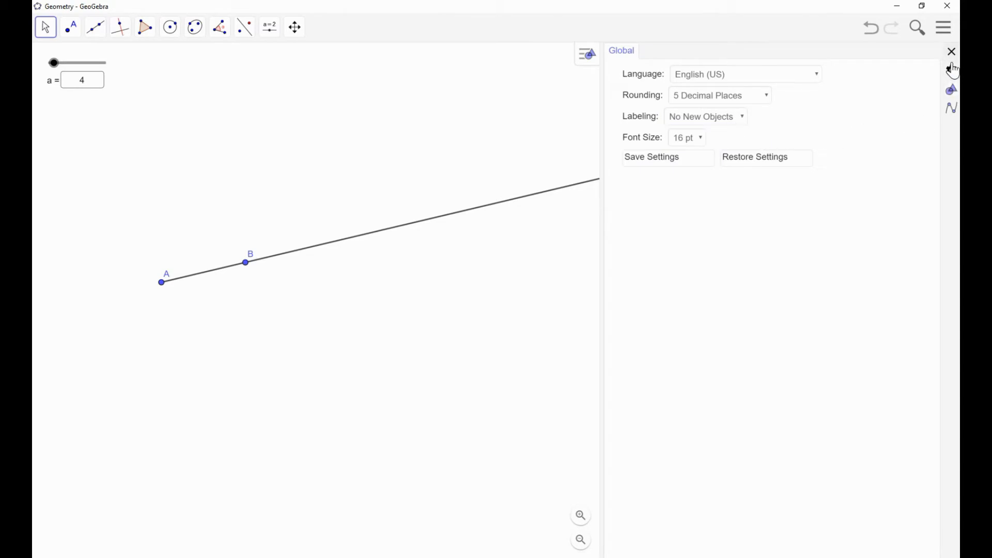
Step: Change the angle unit to Radians in the Algebra settings and close the settings
{"action": "left_click", "coordinate": [955, 92]}
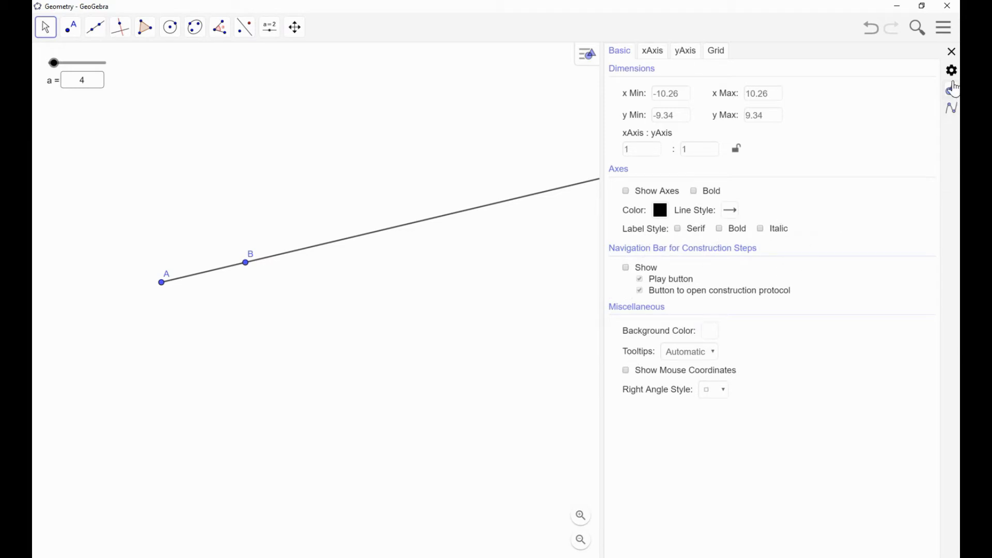
{"action": "left_click", "coordinate": [955, 115]}
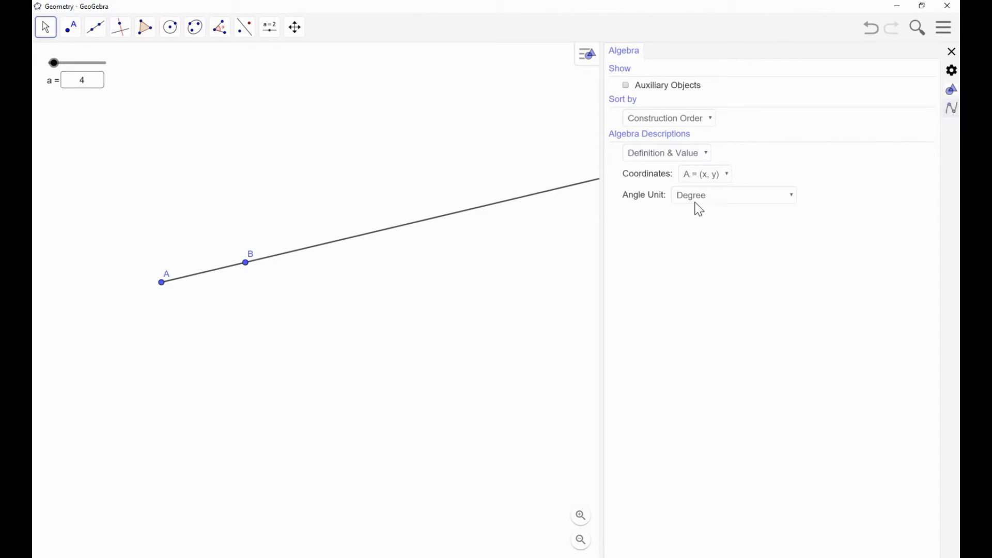
{"action": "left_click", "coordinate": [792, 196]}
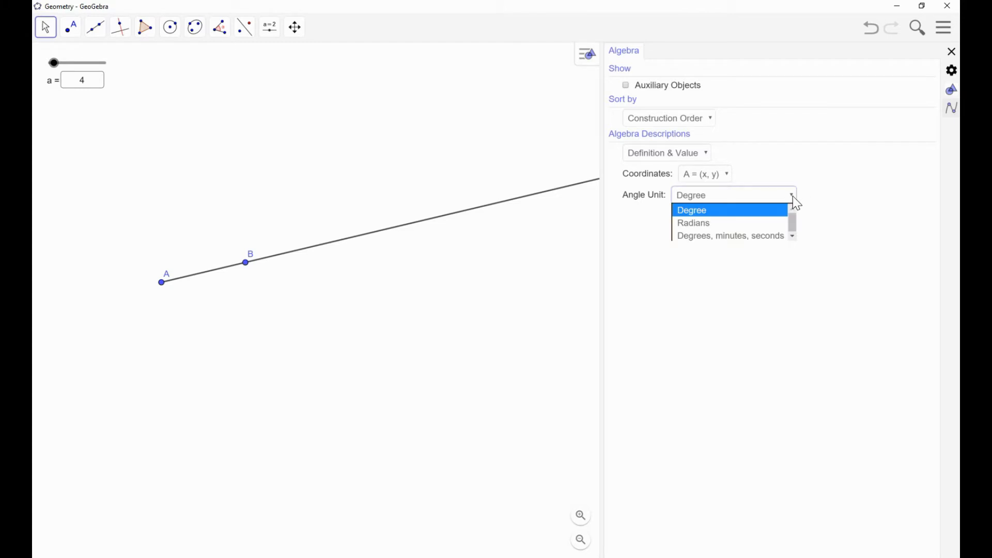
{"action": "left_click", "coordinate": [710, 224]}
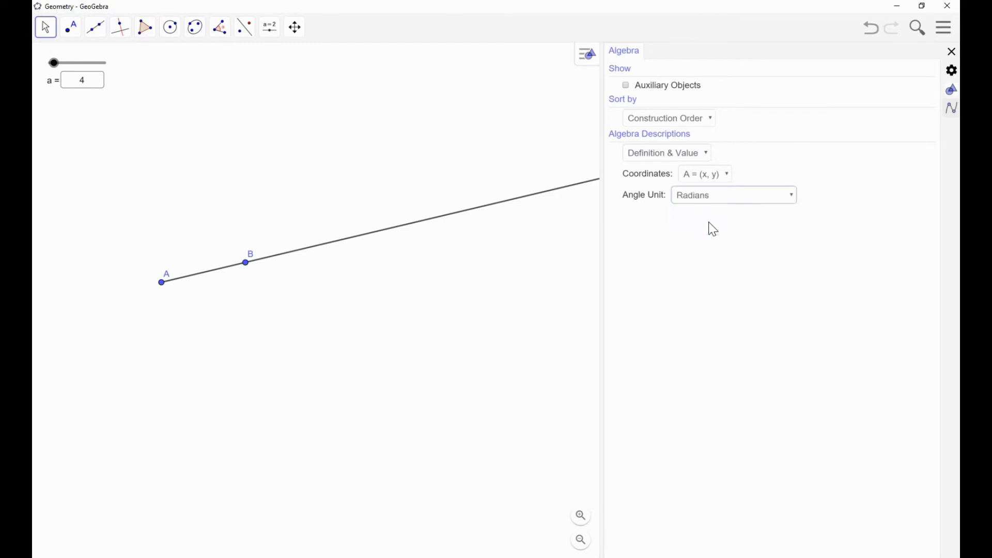
{"action": "left_click", "coordinate": [953, 52]}
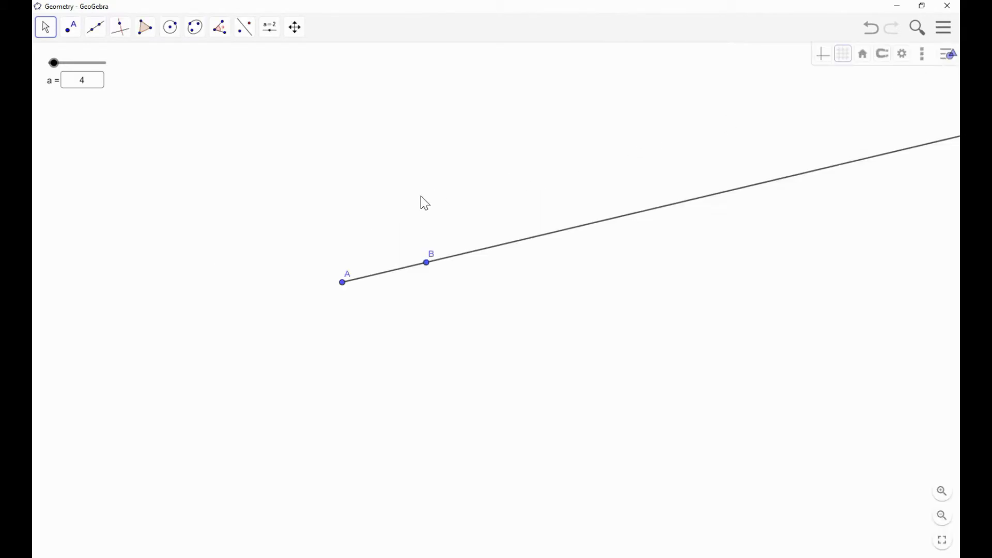
Step: Move point B up and away from A, and draw a second ray from A sloping downward to the right, with its defining point farther out
{"action": "left_click_drag", "start_coordinate": [427, 264], "coordinate": [522, 206]}
{"action": "left_click", "coordinate": [948, 55]}
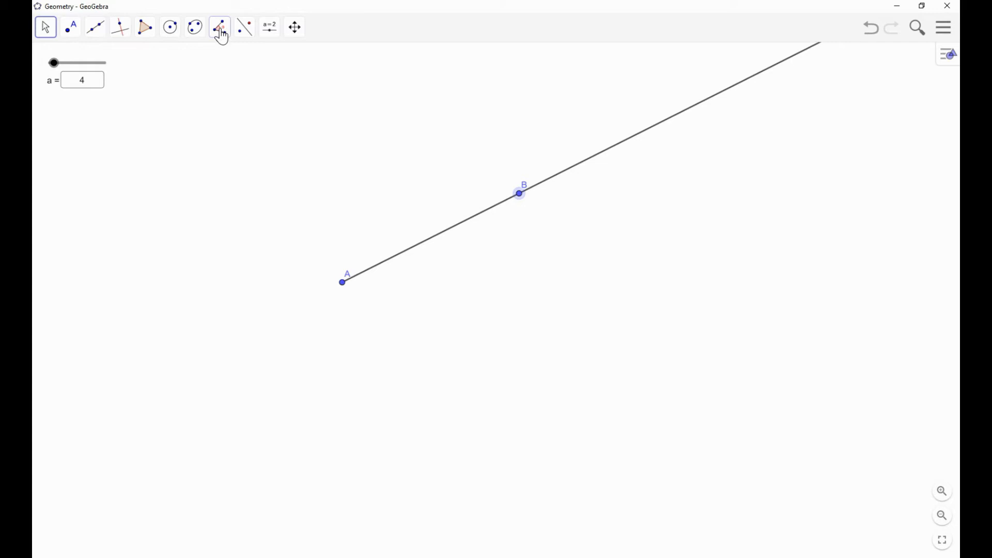
{"action": "left_click", "coordinate": [95, 39]}
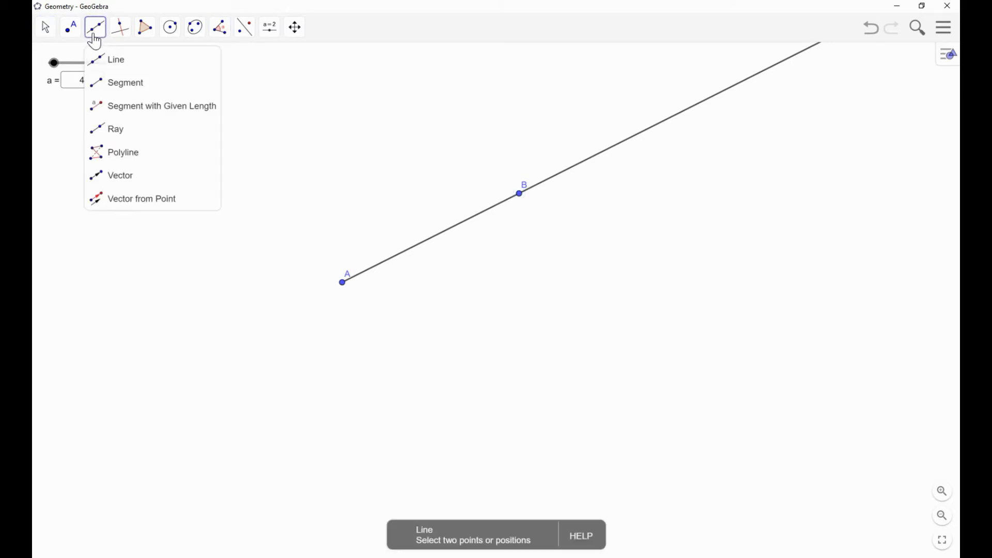
{"action": "left_click", "coordinate": [106, 129]}
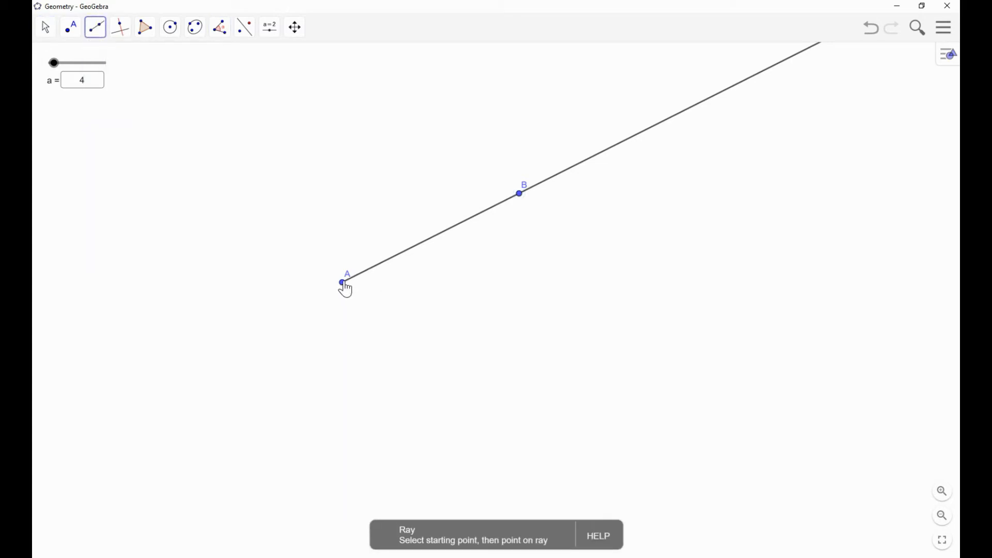
{"action": "left_click", "coordinate": [343, 284]}
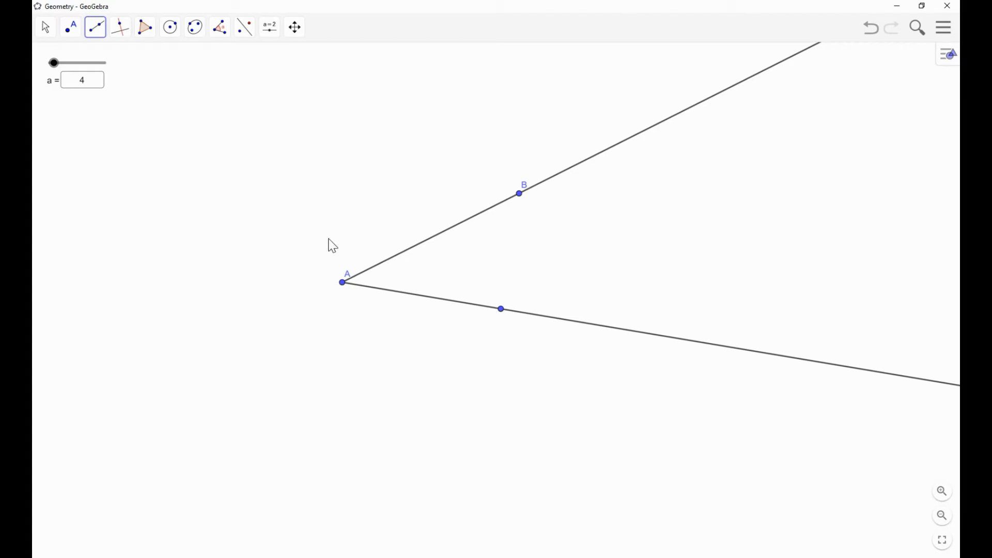
{"action": "left_click", "coordinate": [45, 28]}
{"action": "left_click", "coordinate": [500, 281]}
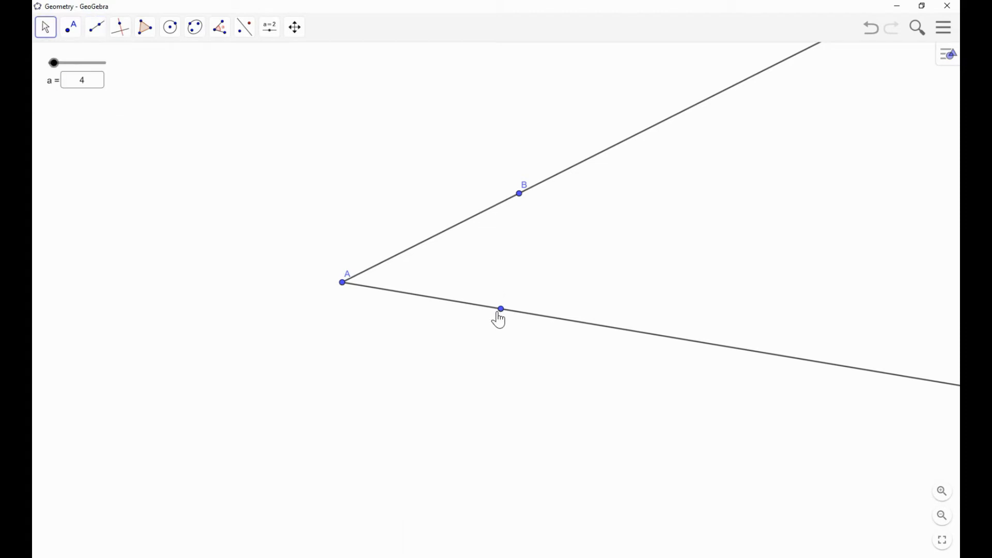
{"action": "left_click_drag", "start_coordinate": [502, 315], "coordinate": [606, 333]}
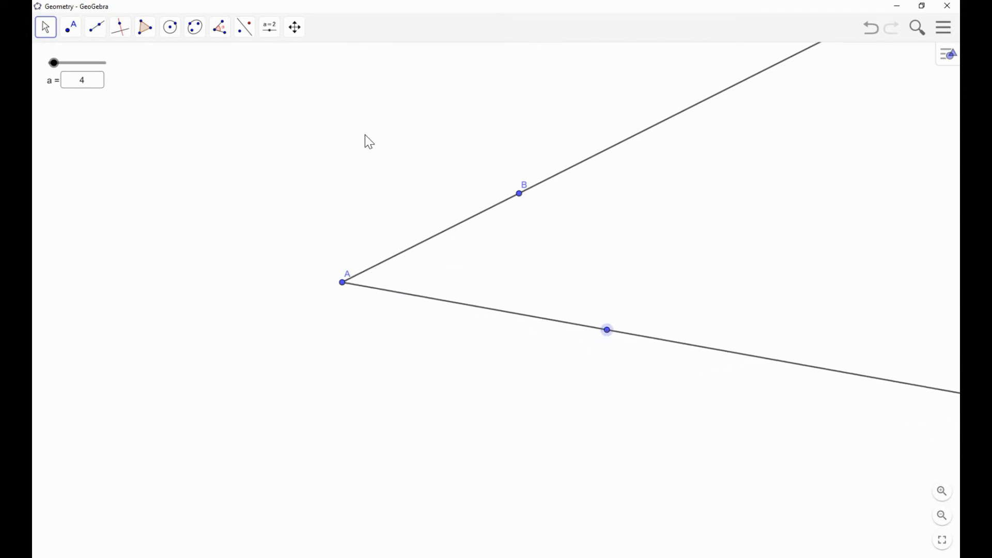
Step: Measure the angle at A from the lower ray's unlabeled point to point B with the Angle tool
{"action": "left_click", "coordinate": [220, 29]}
{"action": "left_click", "coordinate": [233, 61]}
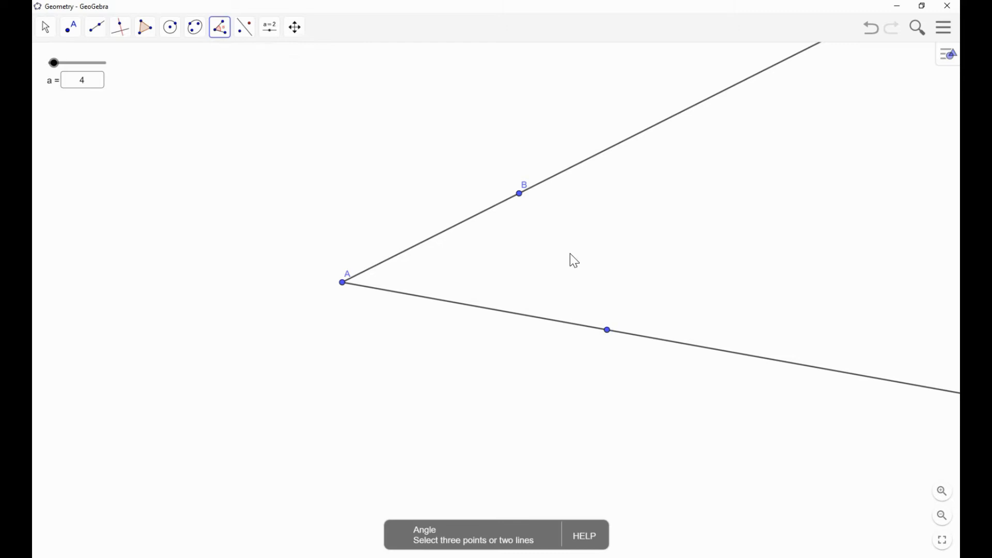
{"action": "left_click", "coordinate": [608, 331]}
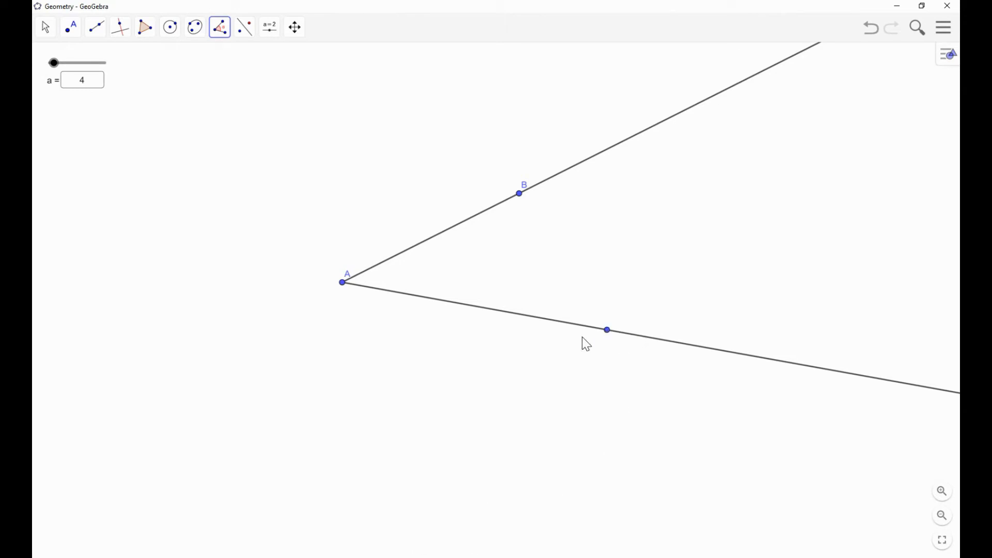
{"action": "left_click", "coordinate": [343, 284]}
{"action": "left_click", "coordinate": [521, 195]}
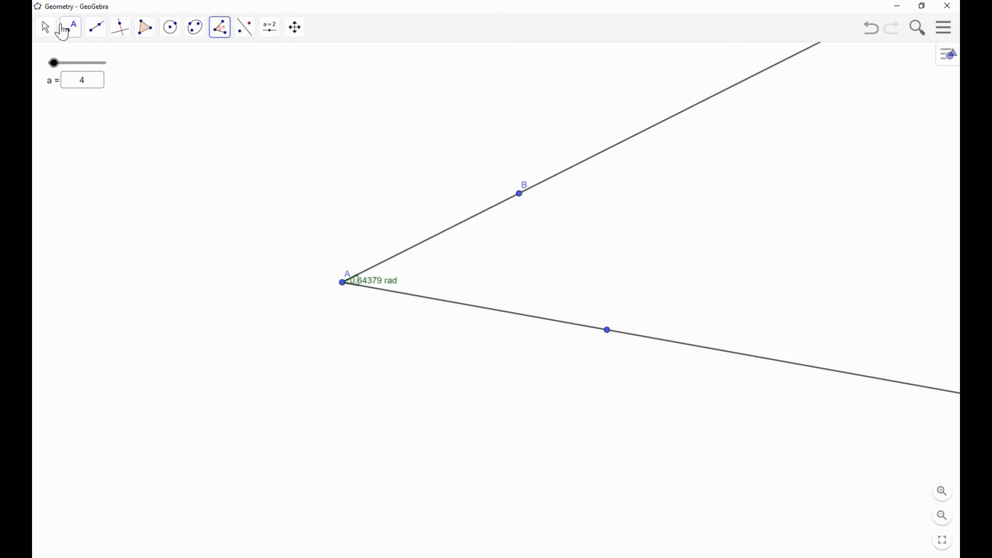
Step: Move point B below the second ray to test the angle, and place the angle's value label above vertex A
{"action": "left_click", "coordinate": [49, 31]}
{"action": "left_click_drag", "start_coordinate": [523, 203], "coordinate": [407, 329]}
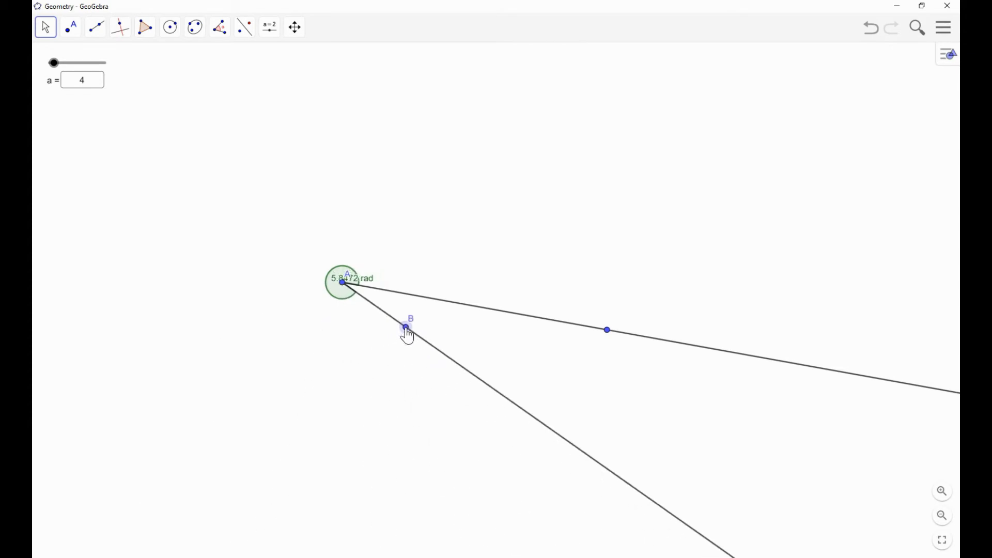
{"action": "left_click_drag", "start_coordinate": [376, 283], "coordinate": [390, 239]}
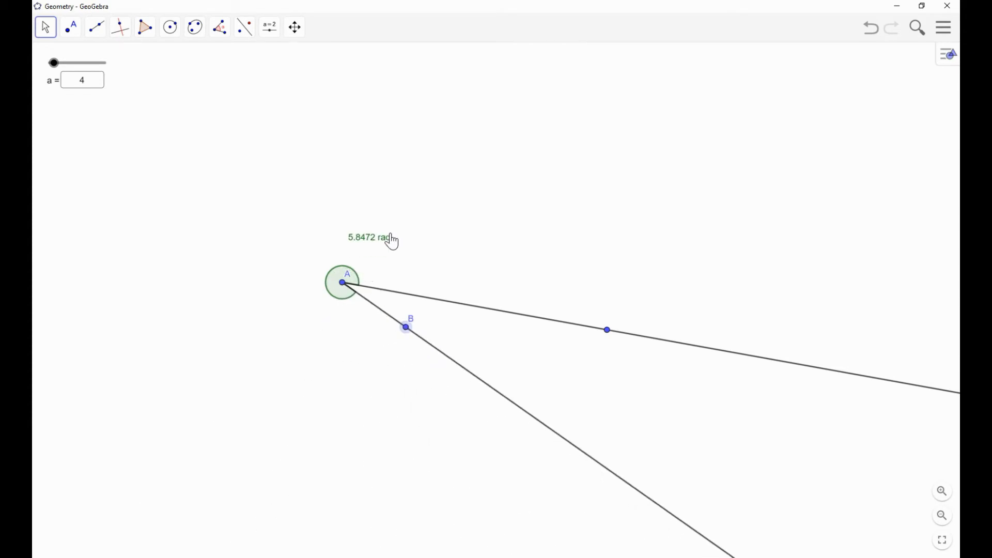
Step: Restrict the angle at A to between 0° and 180°, and test it by moving point B back above the second ray
{"action": "right_click", "coordinate": [333, 289]}
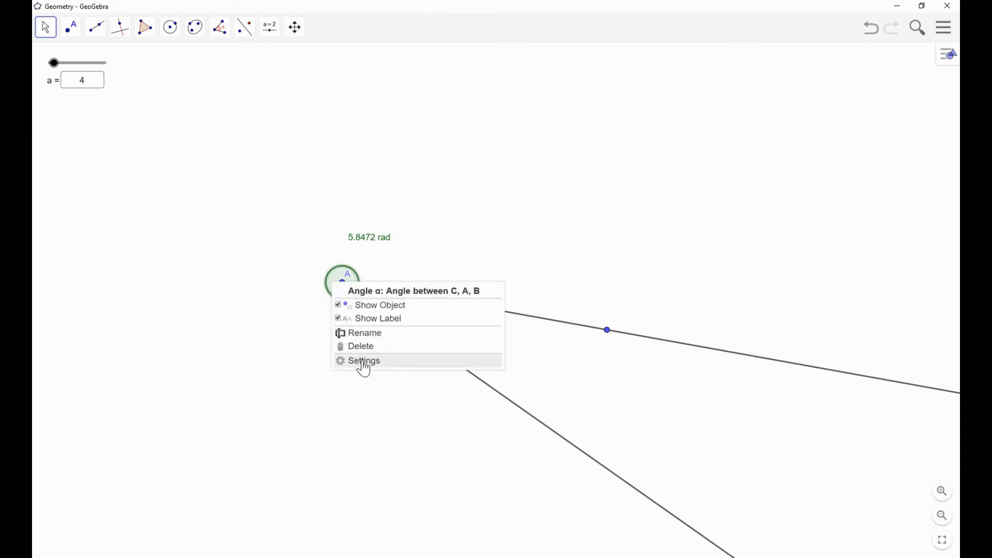
{"action": "left_click", "coordinate": [448, 368]}
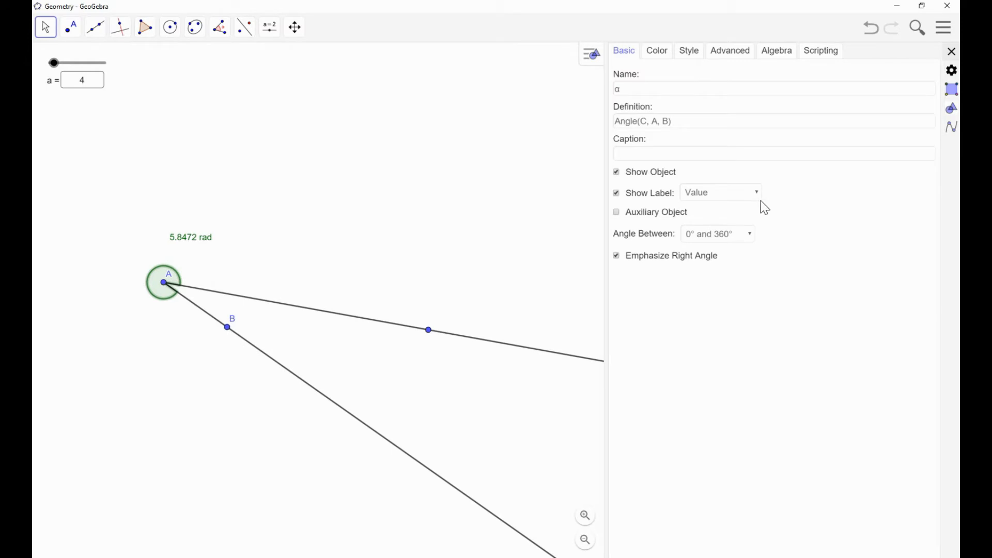
{"action": "left_click", "coordinate": [751, 236]}
{"action": "left_click", "coordinate": [724, 262]}
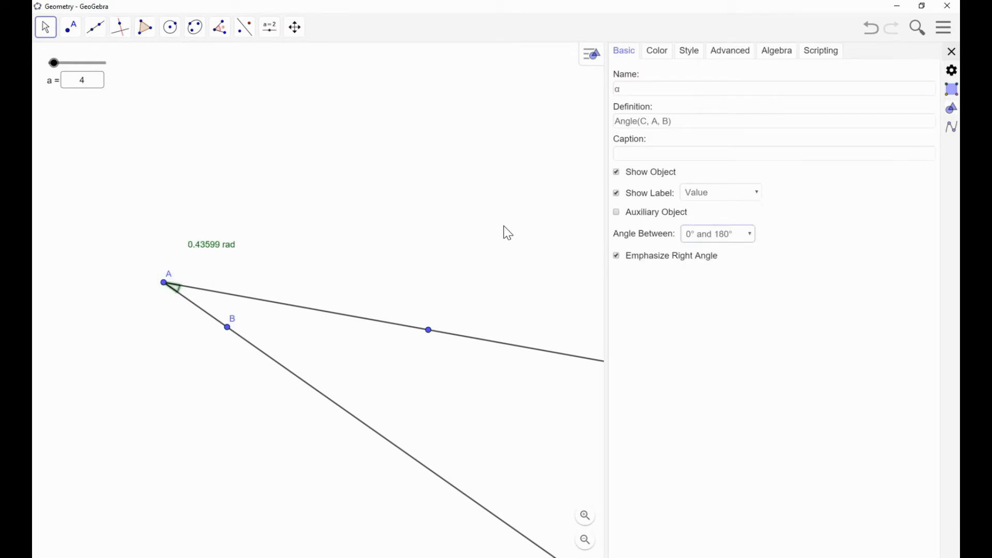
{"action": "left_click", "coordinate": [953, 53]}
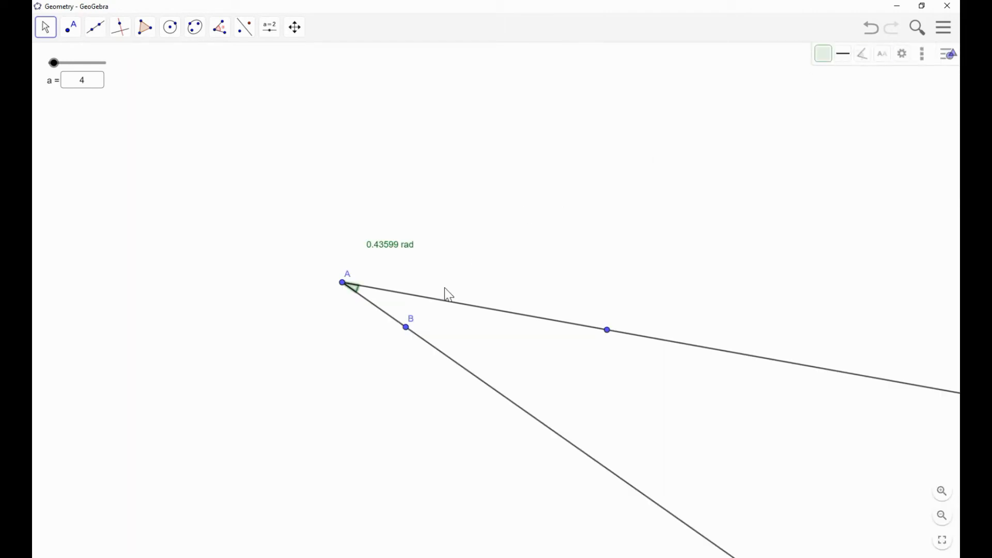
{"action": "left_click_drag", "start_coordinate": [410, 335], "coordinate": [479, 249]}
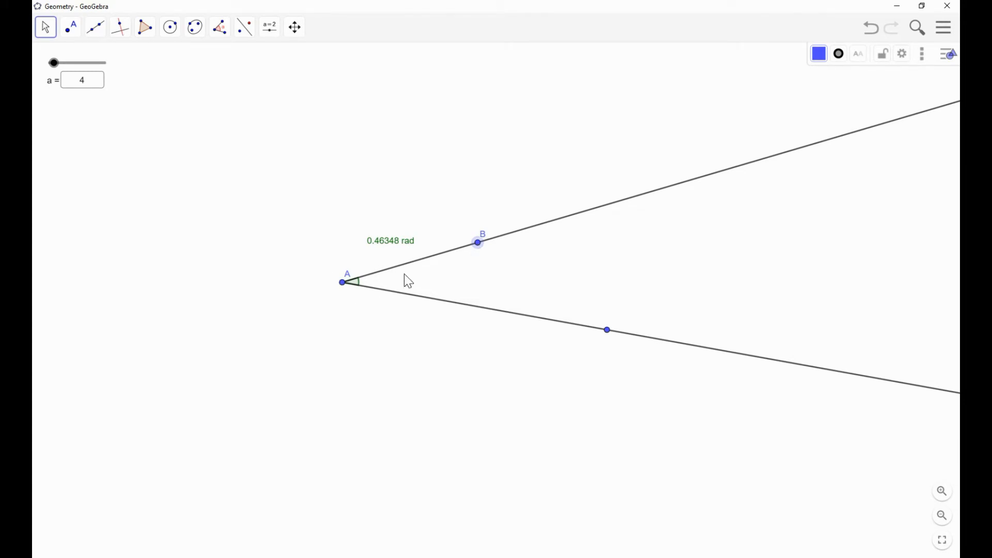
{"action": "left_click_drag", "start_coordinate": [477, 242], "coordinate": [412, 207]}
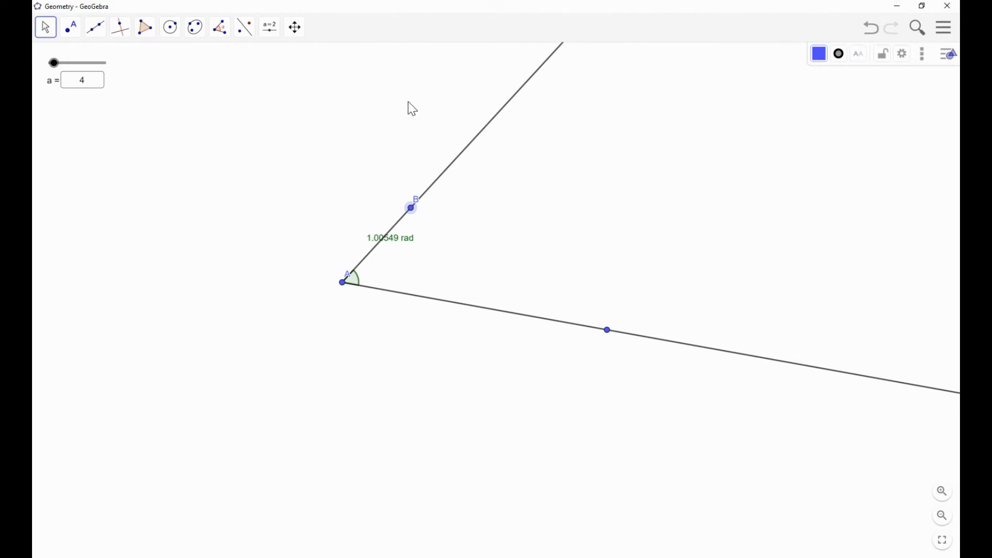
Step: Select both rays with their points and the angle and delete them, keeping slider a and its input box
{"action": "left_click_drag", "start_coordinate": [309, 144], "coordinate": [751, 382]}
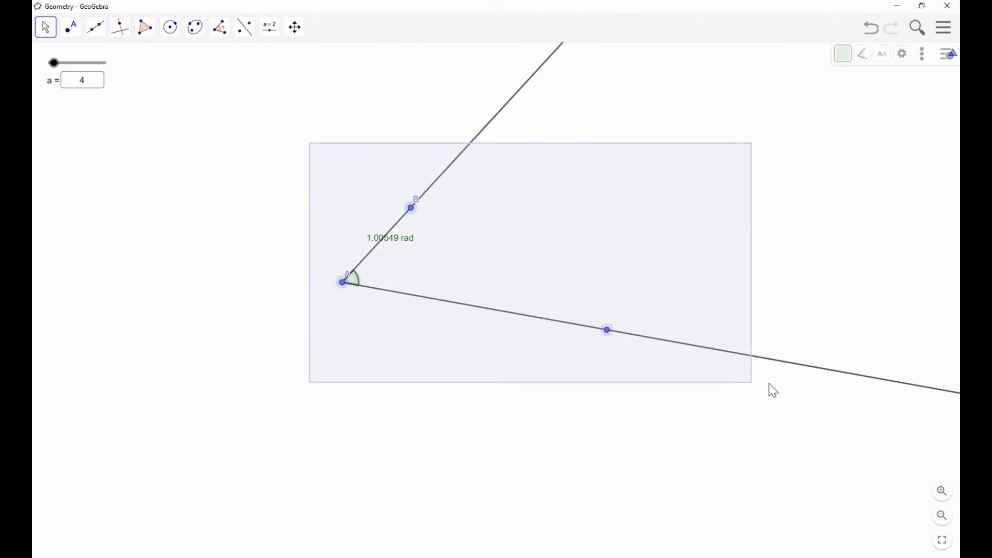
{"action": "key", "text": "Delete"}
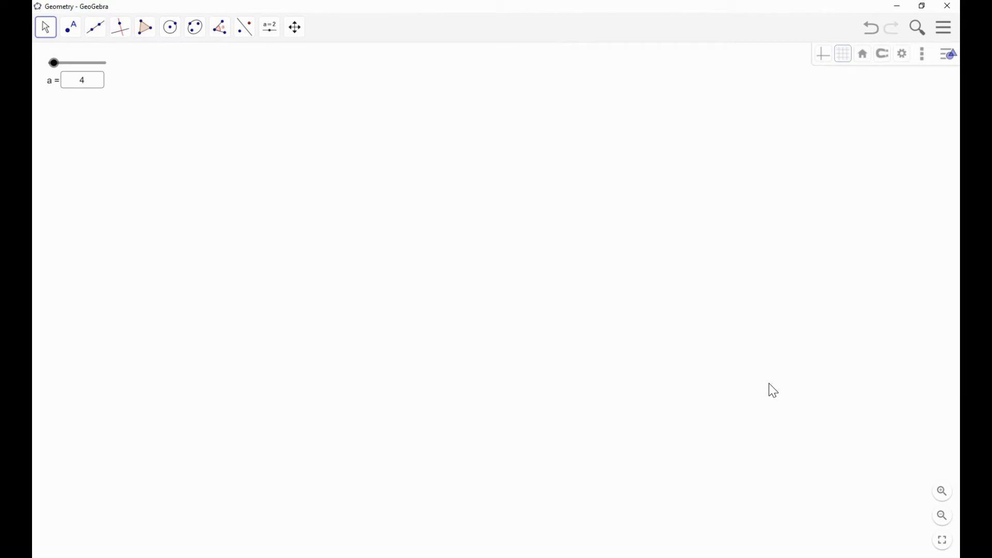
Step: Add an angle slider α = 45° with a maximum of pi and place it beside slider a
{"action": "left_click", "coordinate": [270, 28]}
{"action": "left_click", "coordinate": [274, 61]}
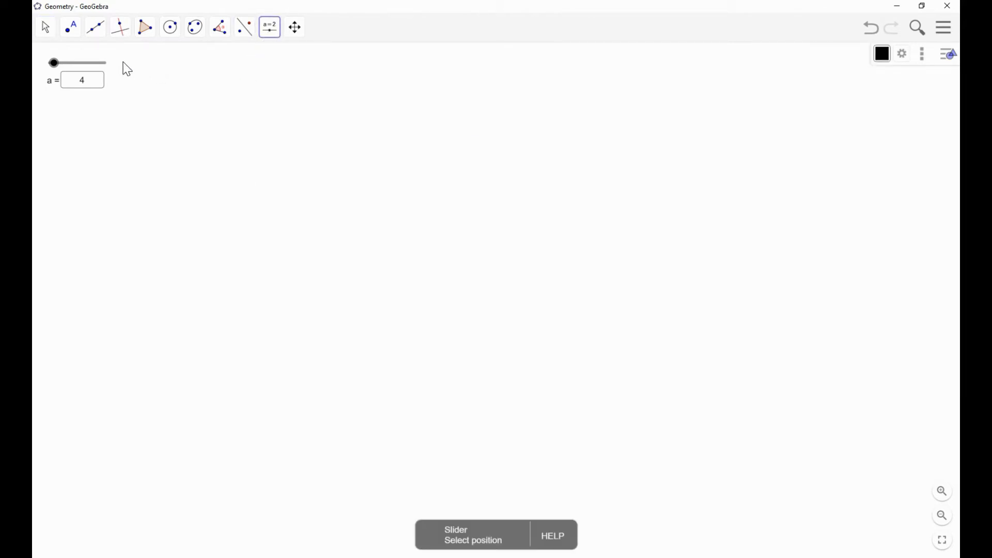
{"action": "left_click", "coordinate": [233, 132]}
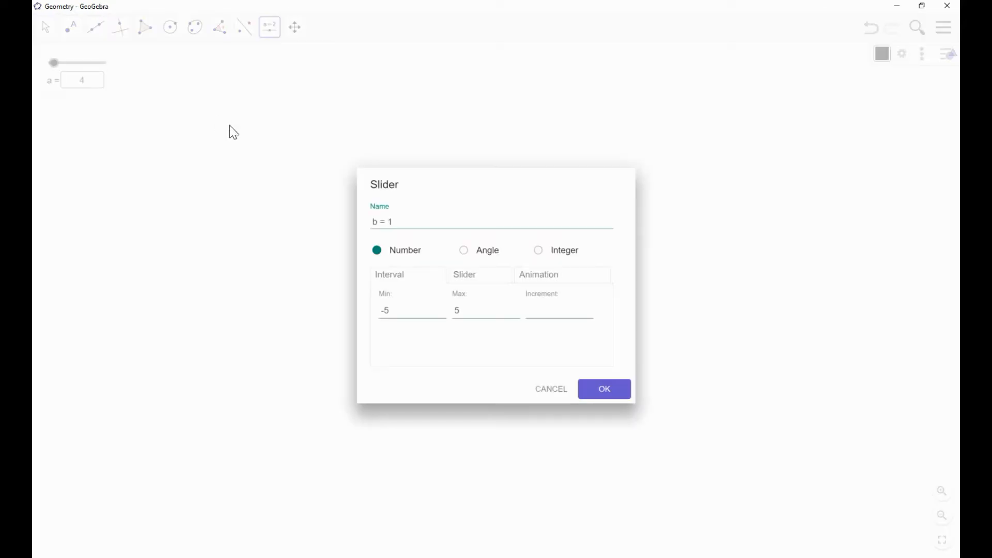
{"action": "left_click", "coordinate": [465, 252]}
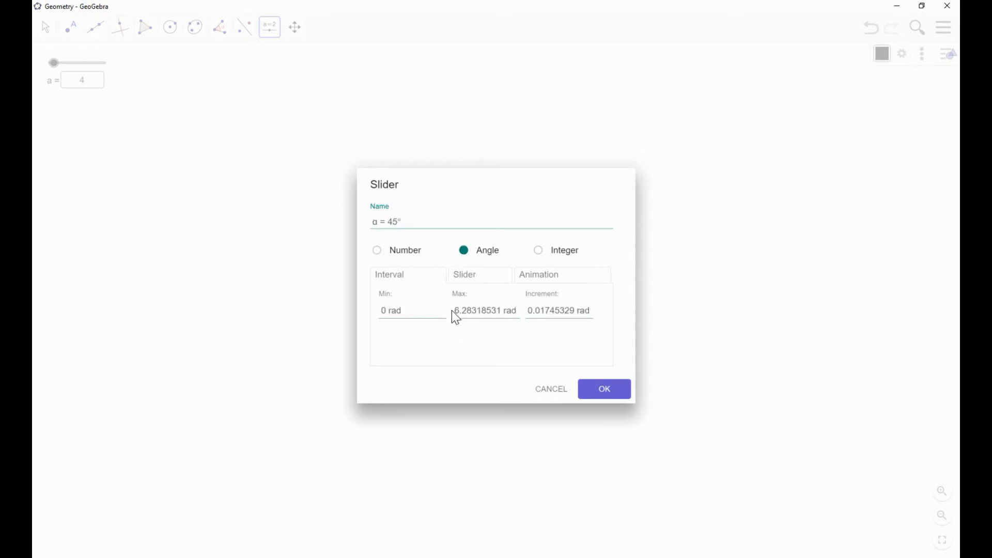
{"action": "left_click_drag", "start_coordinate": [455, 310], "coordinate": [502, 311]}
{"action": "type", "text": "pi"}
{"action": "left_click", "coordinate": [606, 393]}
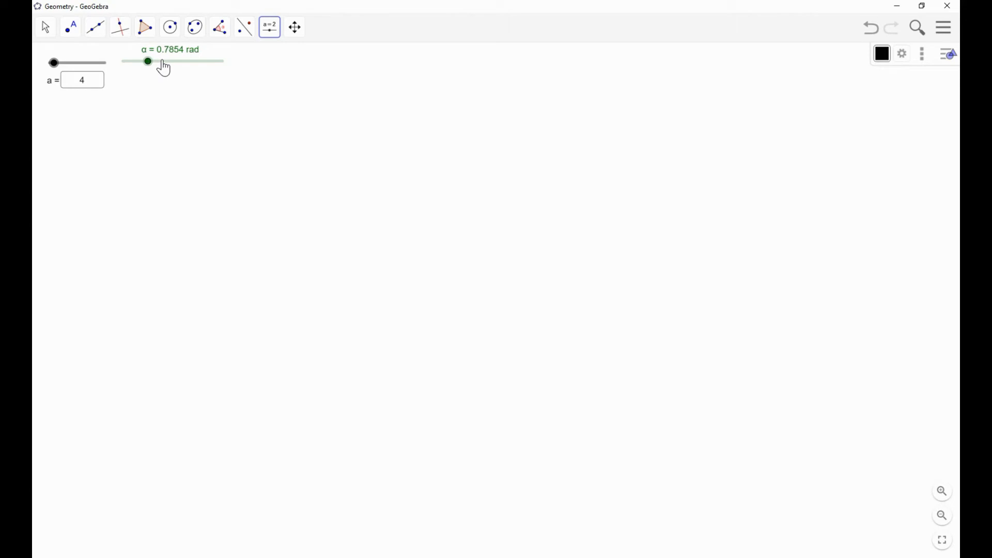
{"action": "left_click_drag", "start_coordinate": [165, 70], "coordinate": [164, 74]}
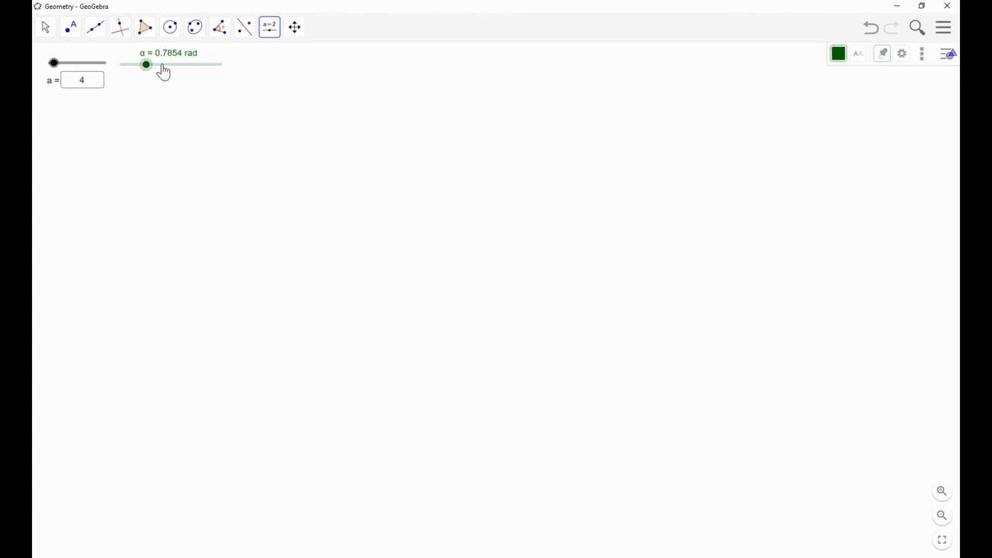
Step: Set the line width of slider α to 100 px in its settings
{"action": "right_click", "coordinate": [166, 74]}
{"action": "left_click", "coordinate": [199, 186]}
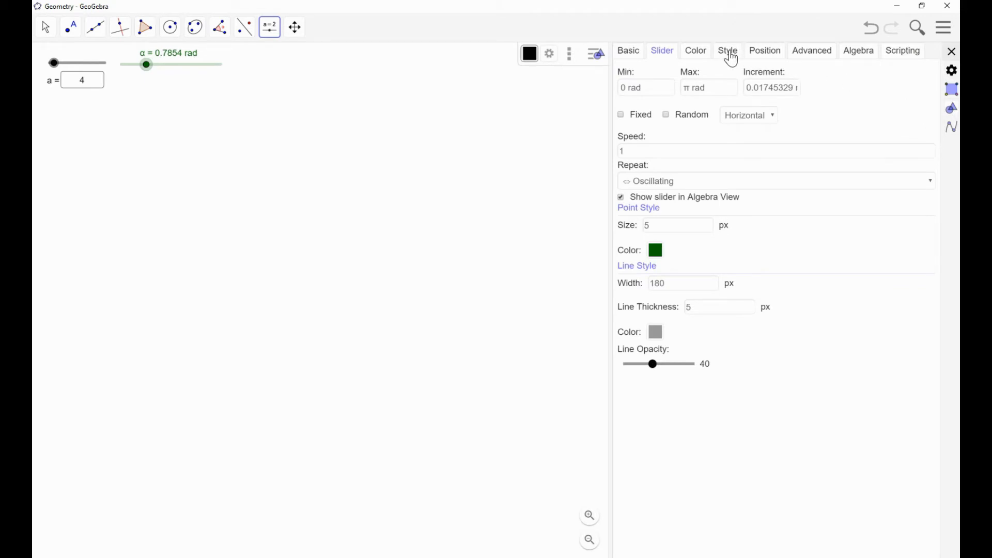
{"action": "left_click", "coordinate": [731, 51]}
{"action": "left_click", "coordinate": [696, 58]}
{"action": "left_click", "coordinate": [668, 57]}
{"action": "left_click_drag", "start_coordinate": [673, 284], "coordinate": [641, 281]}
{"action": "type", "text": "1"}
{"action": "key", "text": "Return"}
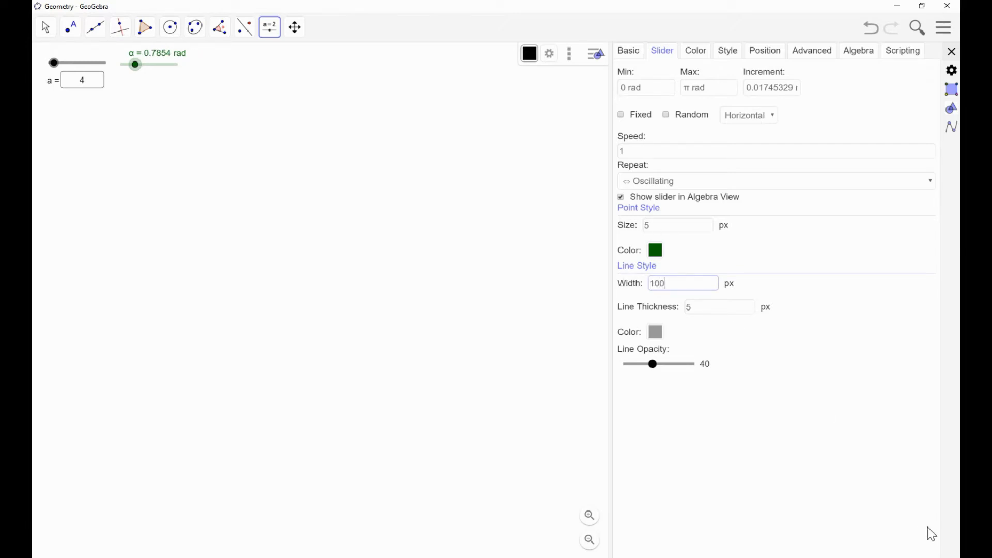
{"action": "left_click", "coordinate": [952, 52]}
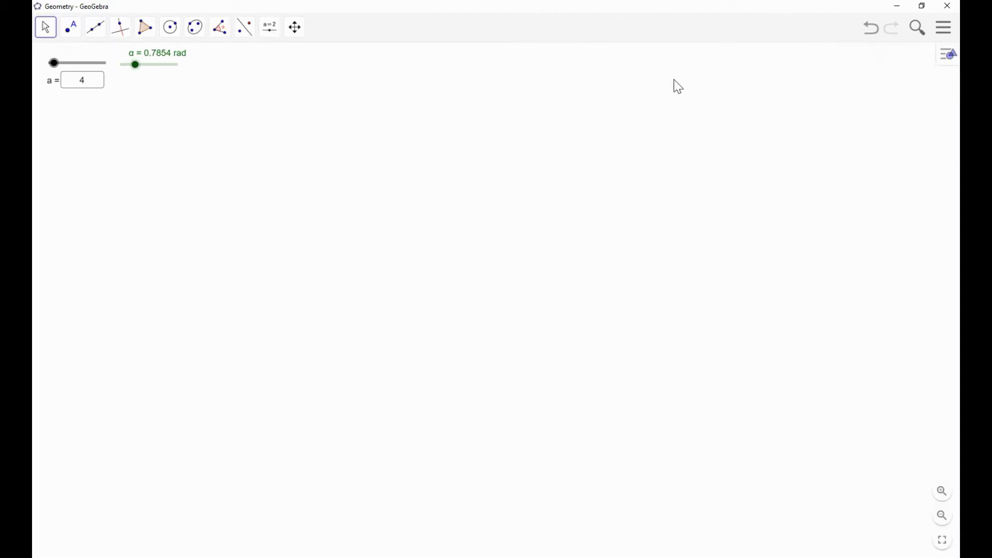
{"action": "mouse_move", "coordinate": [135, 65]}
{"action": "left_mouse_down"}
{"action": "mouse_move", "coordinate": [173, 66]}
{"action": "mouse_move", "coordinate": [133, 67]}
{"action": "left_mouse_up"}
{"action": "left_click", "coordinate": [269, 29]}
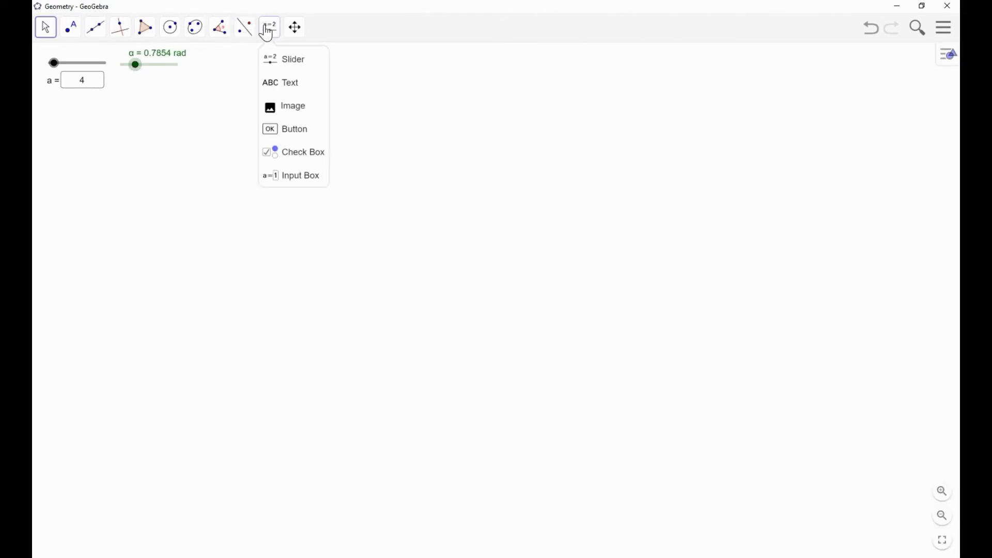
{"action": "left_click", "coordinate": [265, 82]}
{"action": "left_click", "coordinate": [283, 177]}
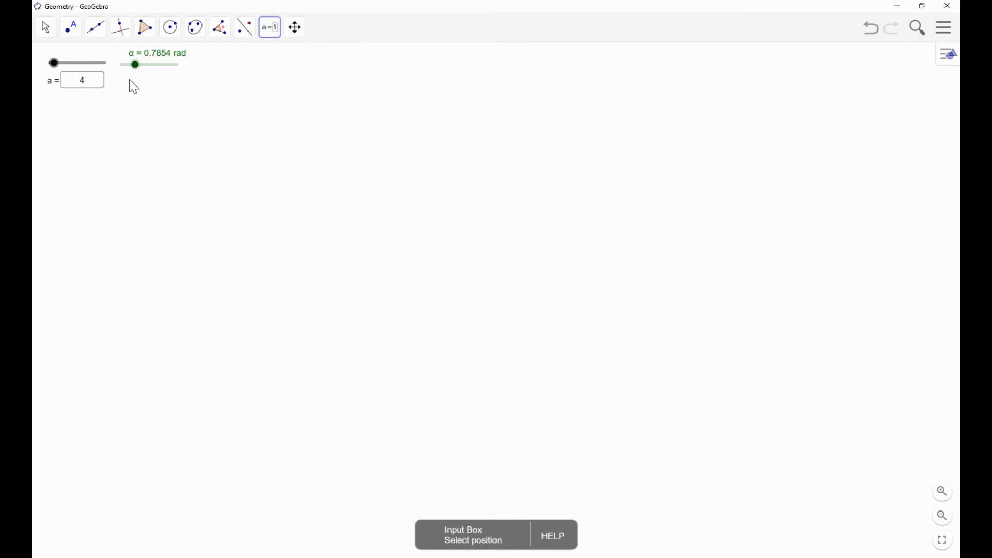
{"action": "left_click", "coordinate": [135, 88]}
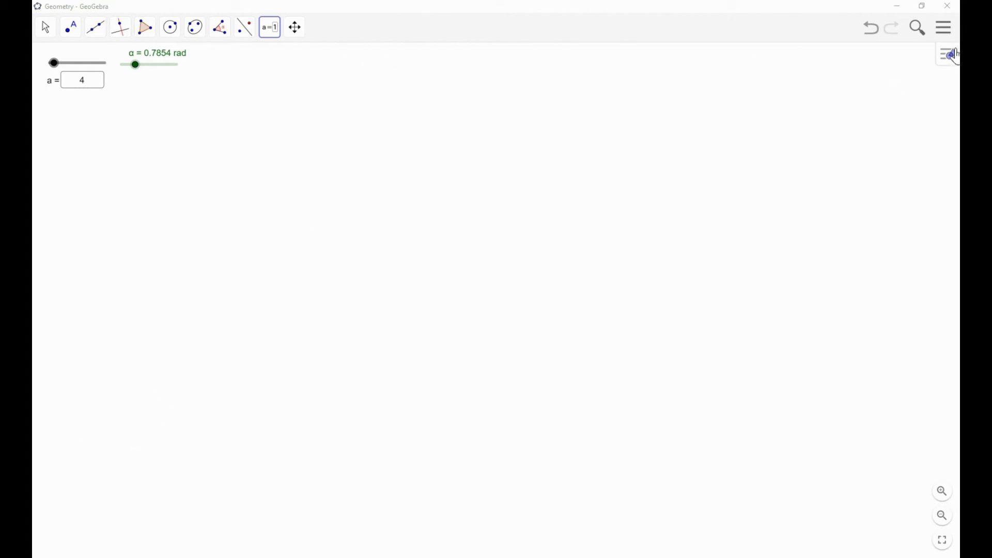
Step: Get the α character from the Text tool's Greek symbol list for use as a caption, and discard the text object
{"action": "left_click", "coordinate": [274, 29]}
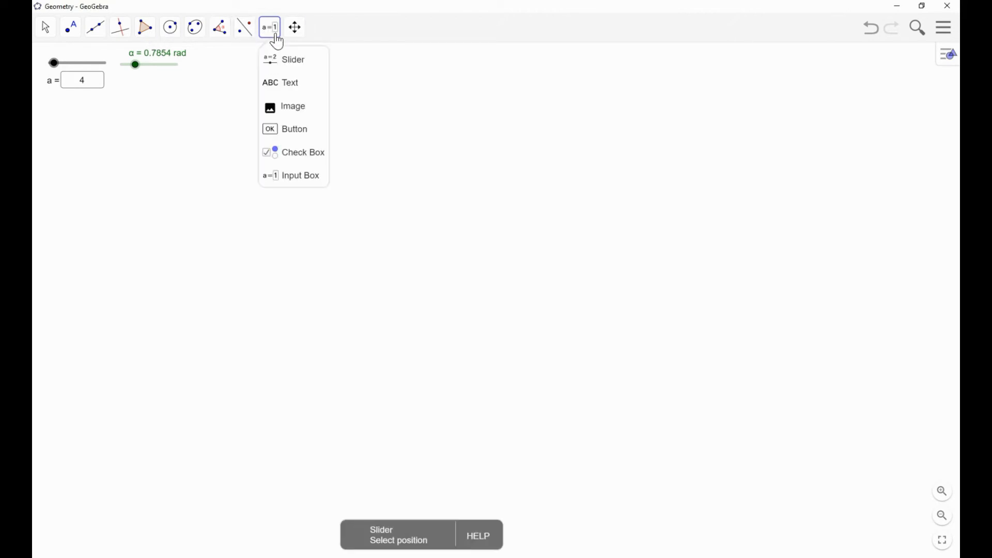
{"action": "left_click", "coordinate": [286, 95]}
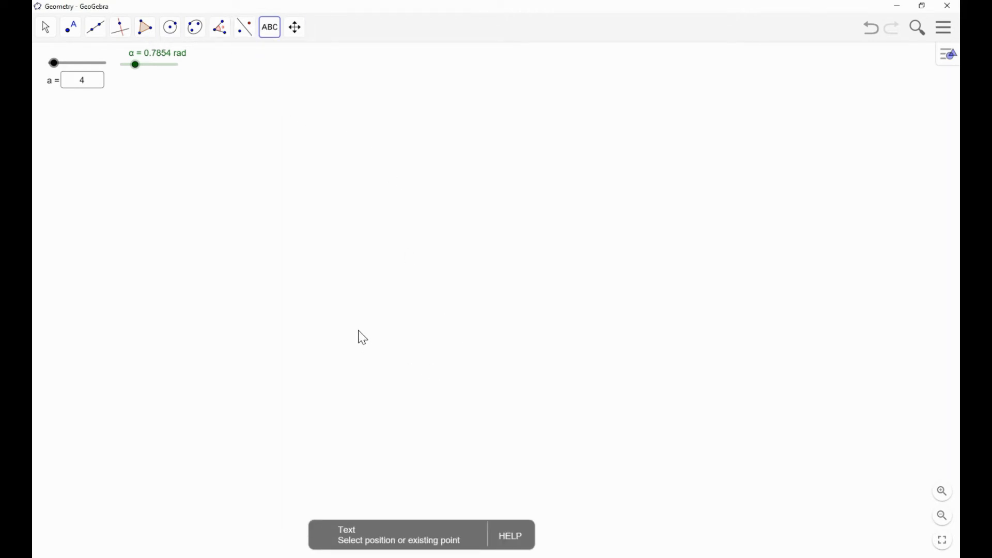
{"action": "left_click", "coordinate": [405, 333]}
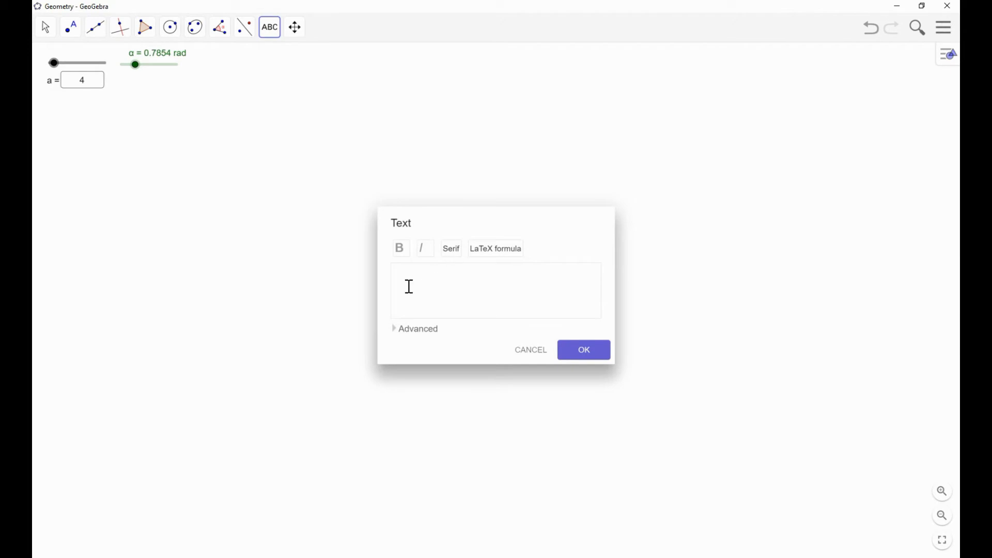
{"action": "left_click", "coordinate": [398, 332]}
{"action": "left_click", "coordinate": [460, 296]}
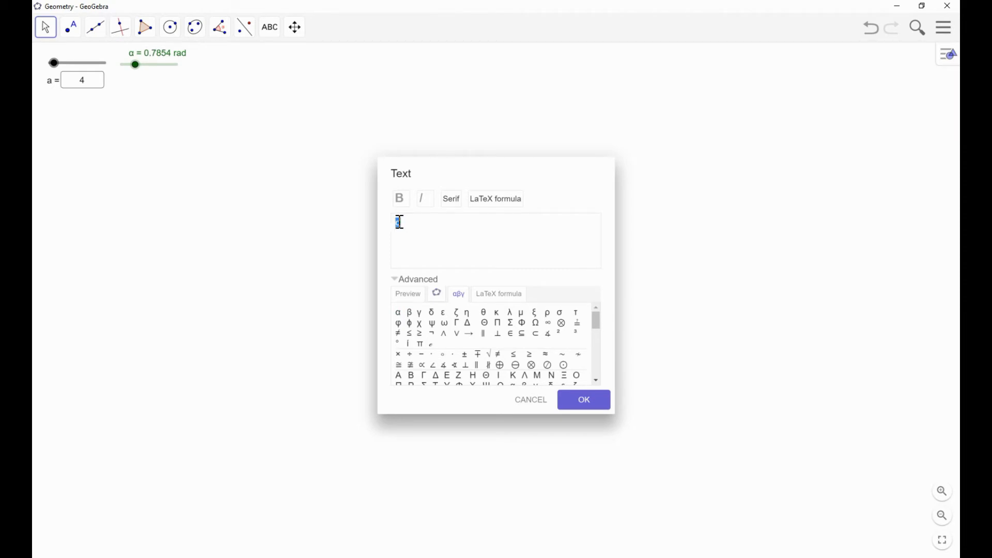
{"action": "left_click", "coordinate": [533, 403]}
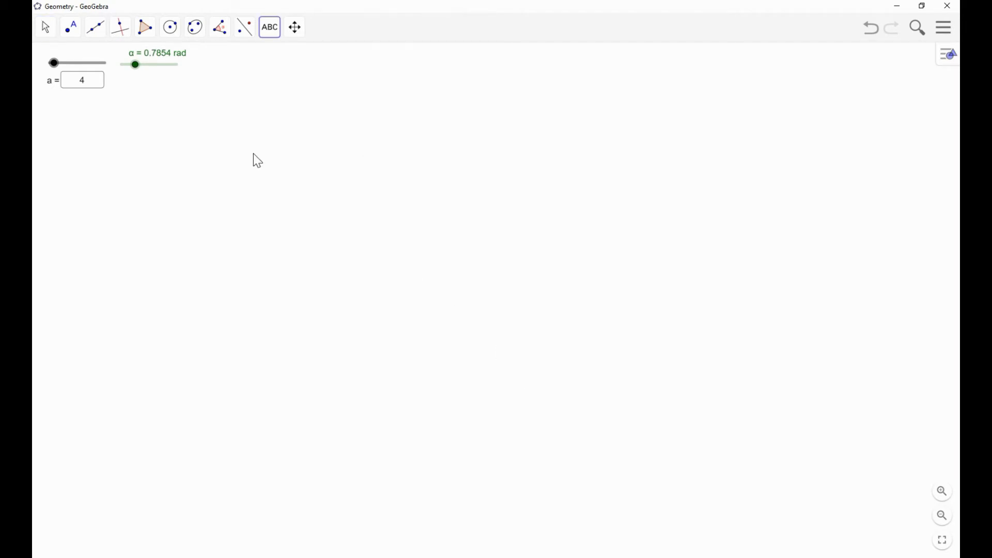
Step: Create an input box below slider α with the caption "α =" and link it to α
{"action": "left_click", "coordinate": [268, 39]}
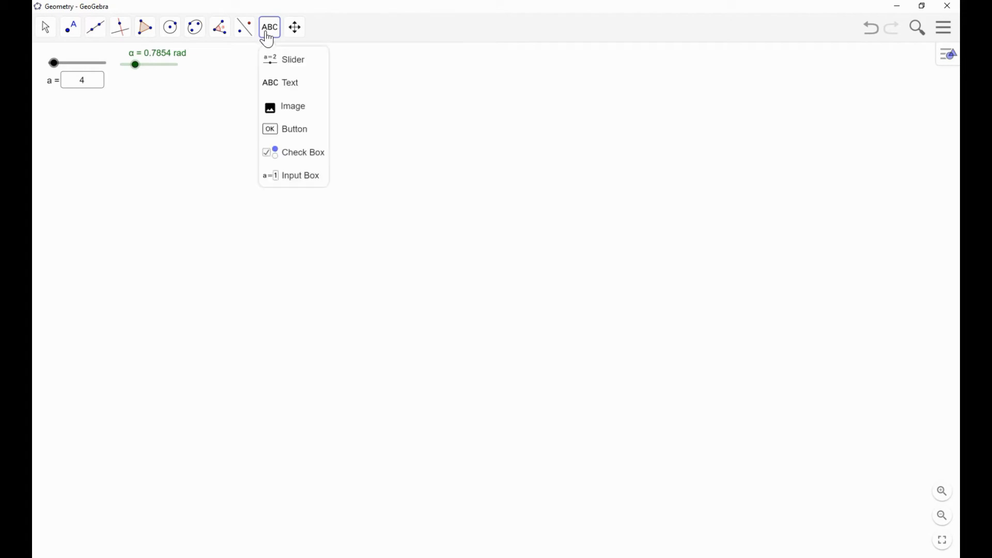
{"action": "left_click", "coordinate": [290, 184]}
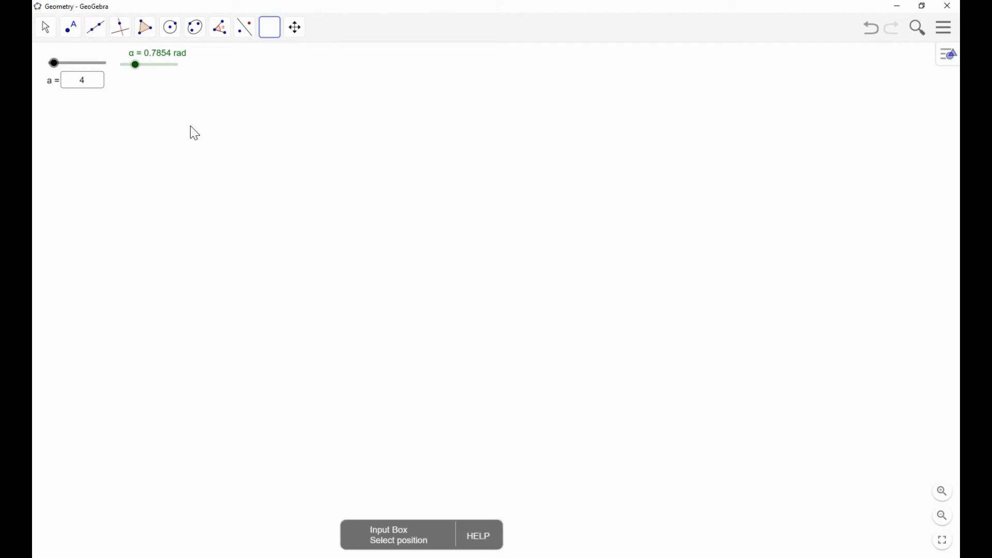
{"action": "left_click", "coordinate": [125, 86]}
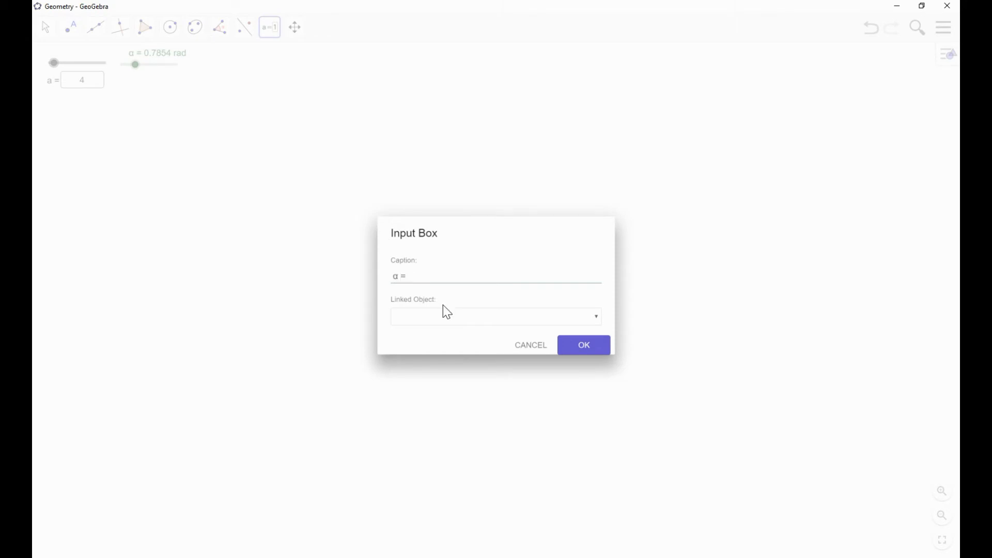
{"action": "left_click", "coordinate": [600, 320]}
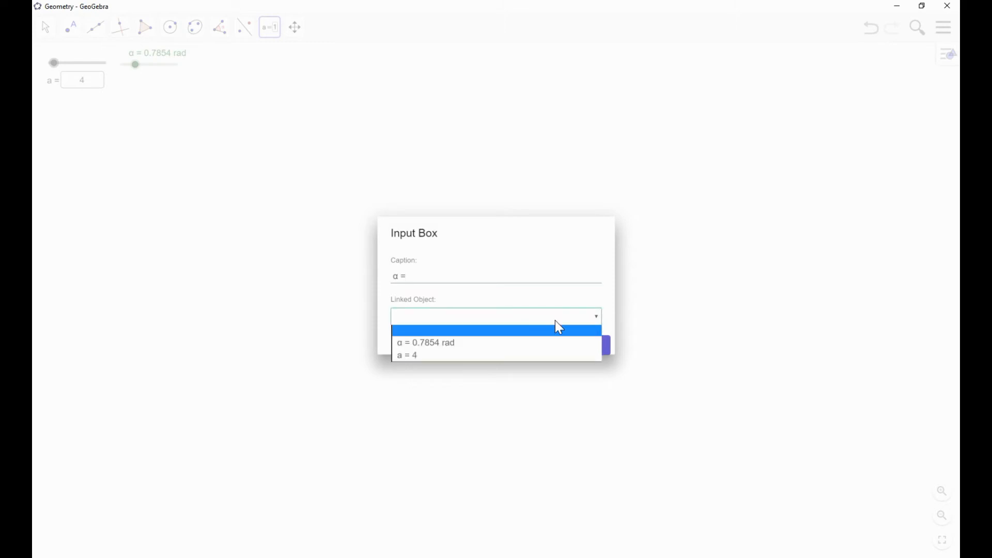
{"action": "left_click", "coordinate": [418, 344]}
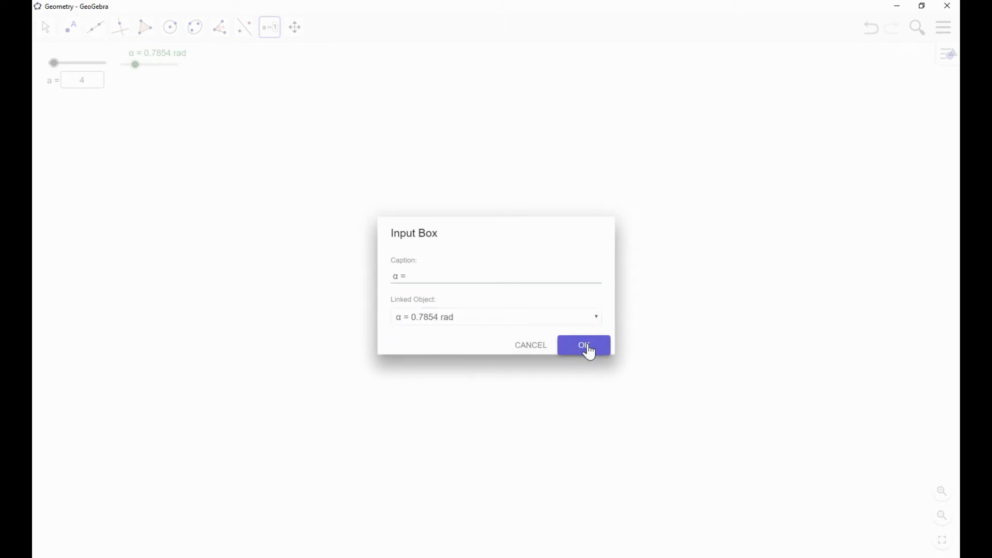
{"action": "left_click", "coordinate": [587, 347]}
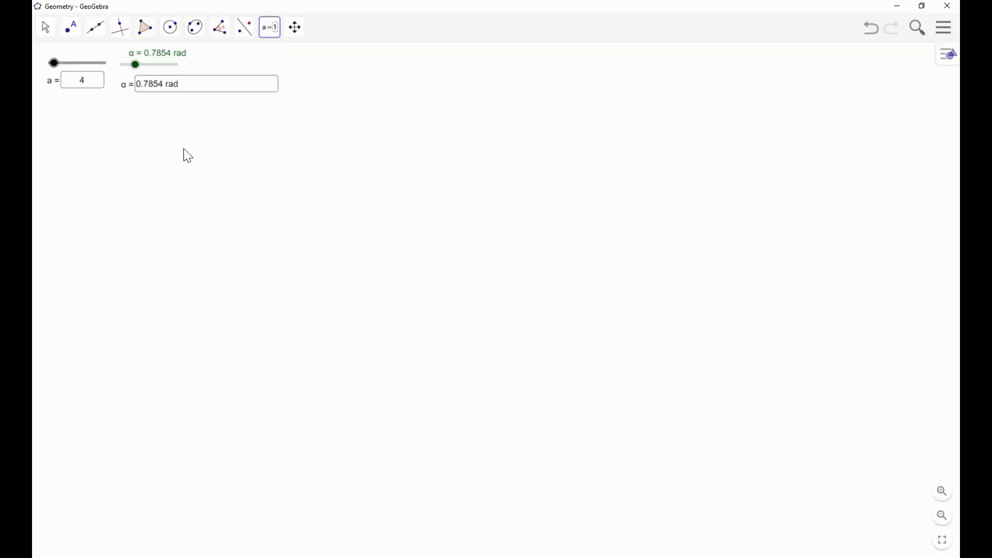
Step: Center the text in the α input box and set its length to 6
{"action": "right_click", "coordinate": [133, 91]}
{"action": "left_click", "coordinate": [272, 183]}
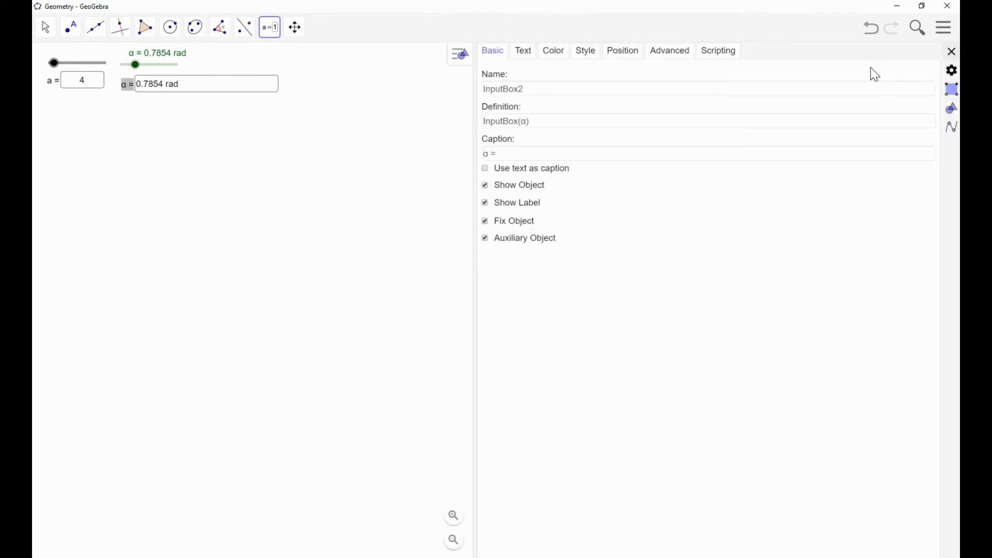
{"action": "left_click", "coordinate": [587, 52]}
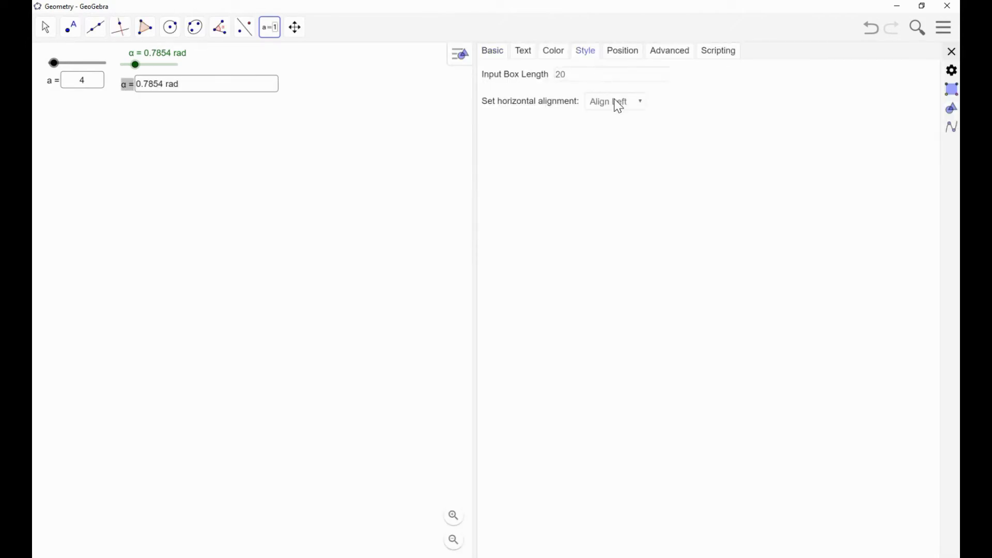
{"action": "left_click", "coordinate": [643, 107]}
{"action": "left_click", "coordinate": [602, 128]}
{"action": "left_click", "coordinate": [547, 74]}
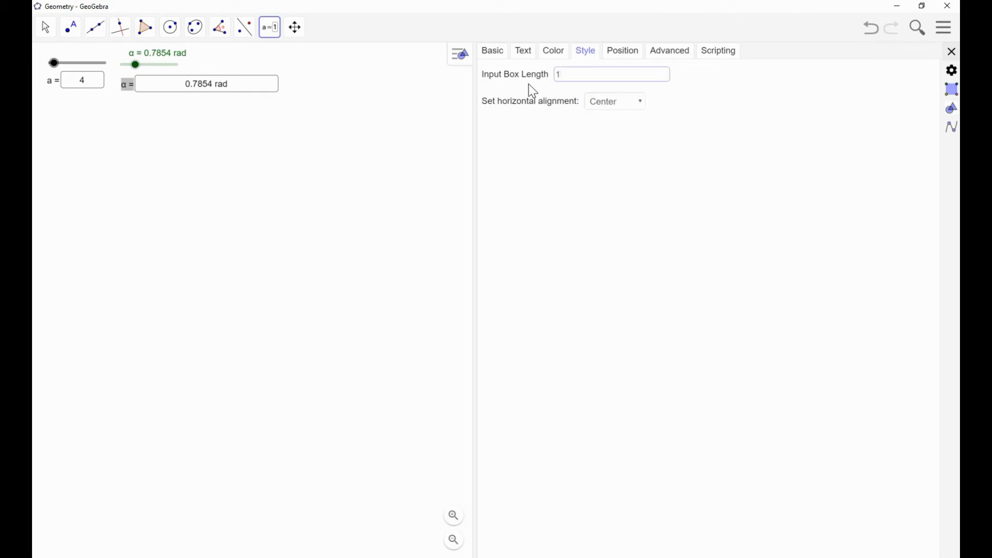
{"action": "left_click", "coordinate": [568, 75]}
{"action": "left_click", "coordinate": [606, 168]}
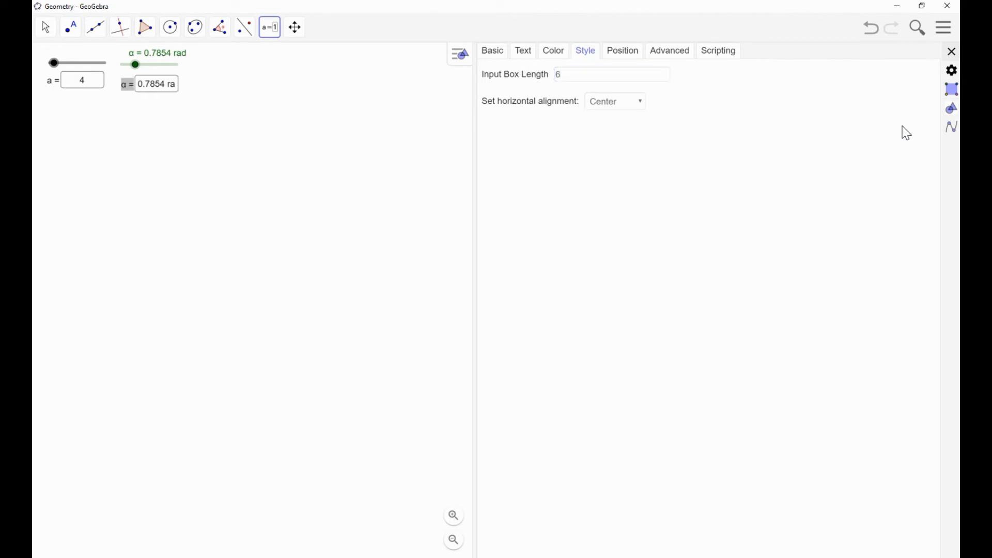
{"action": "left_click", "coordinate": [952, 52]}
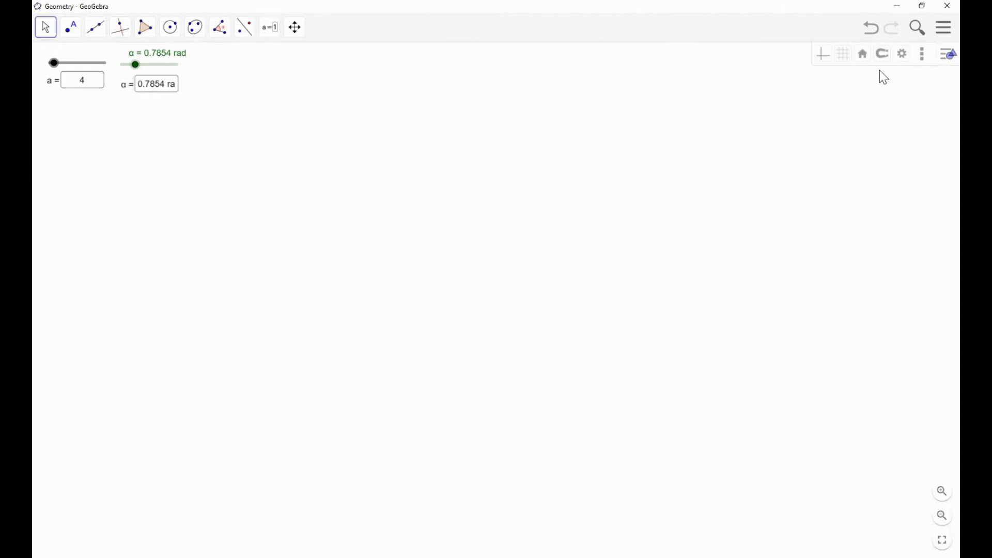
Step: Test the input box by moving slider α to about 1.658 rad, and lengthen the box to fit the full value
{"action": "mouse_move", "coordinate": [135, 65]}
{"action": "left_mouse_down"}
{"action": "mouse_move", "coordinate": [163, 66]}
{"action": "mouse_move", "coordinate": [137, 68]}
{"action": "mouse_move", "coordinate": [151, 66]}
{"action": "left_mouse_up"}
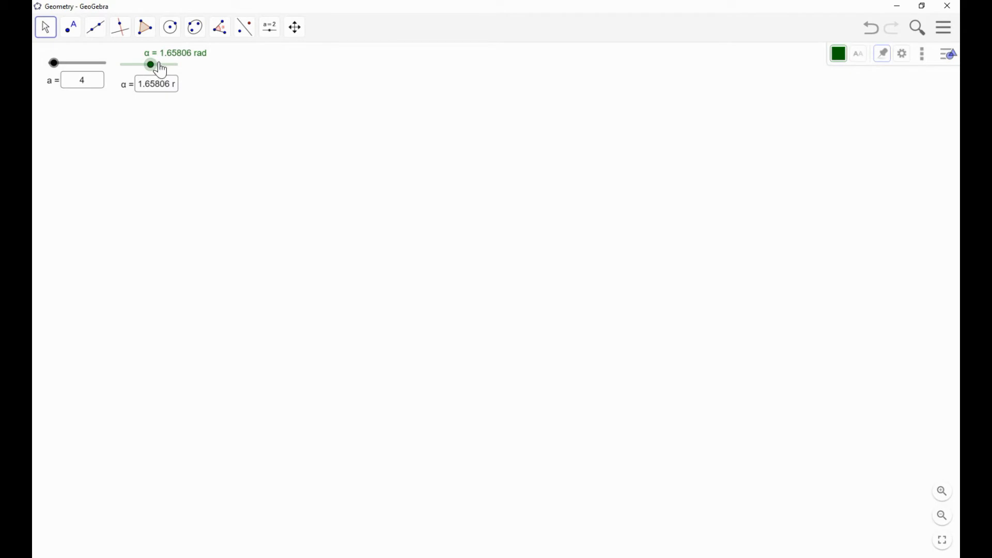
{"action": "right_click", "coordinate": [166, 88]}
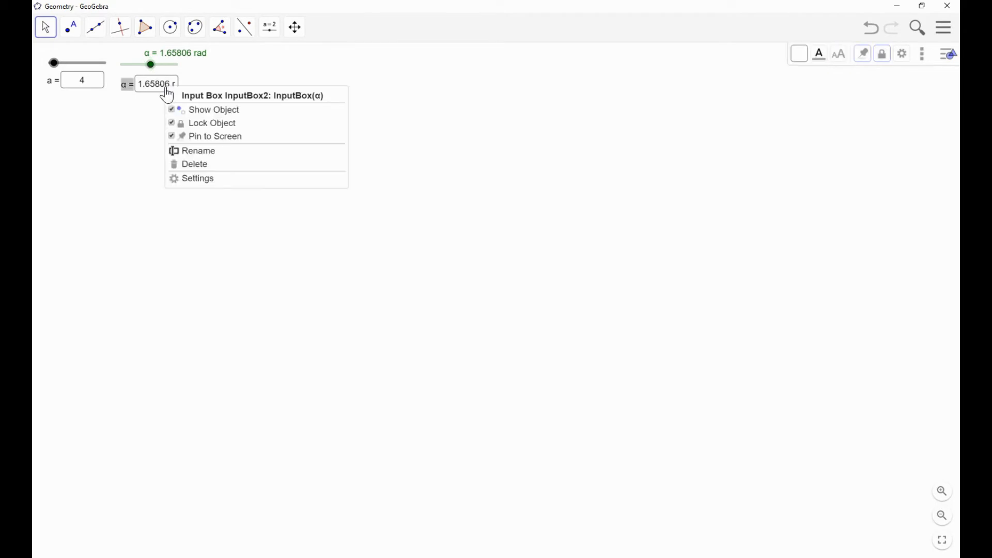
{"action": "left_click", "coordinate": [206, 185]}
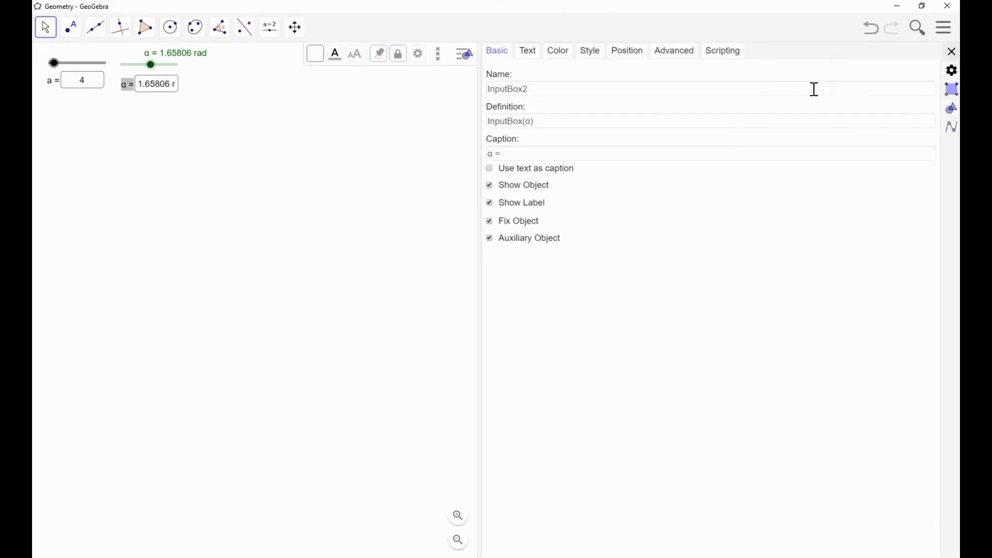
{"action": "left_click", "coordinate": [593, 51]}
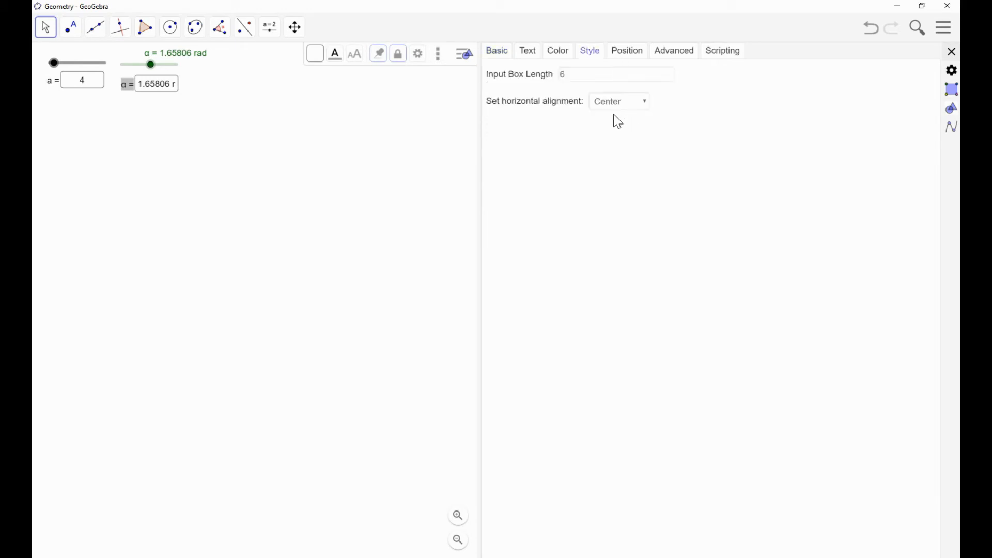
{"action": "left_click", "coordinate": [547, 76]}
{"action": "key", "text": "Return"}
{"action": "left_click", "coordinate": [952, 51]}
Step: Move slider α to about 1.92 rad and hide its label
{"action": "left_click_drag", "start_coordinate": [159, 70], "coordinate": [158, 70]}
{"action": "right_click", "coordinate": [159, 67]}
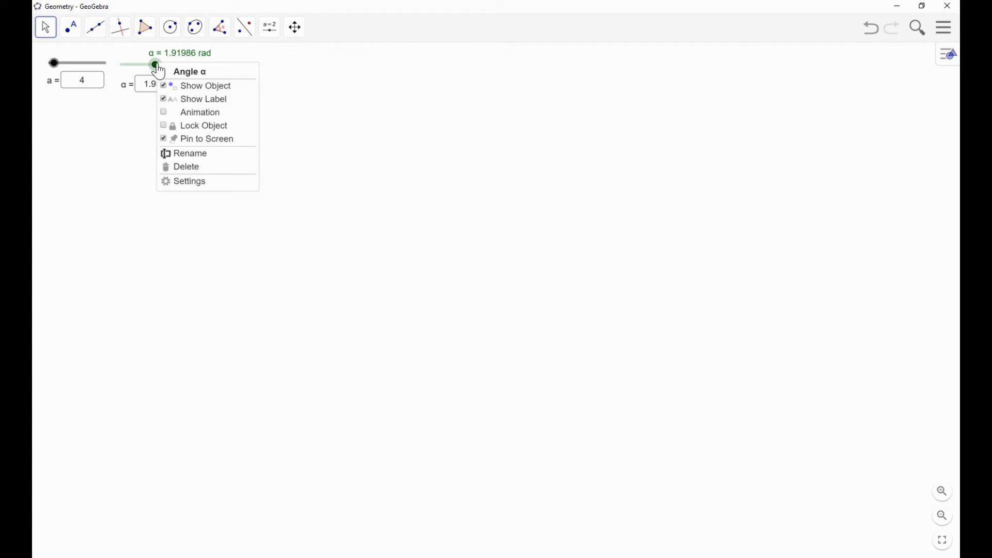
{"action": "left_click", "coordinate": [165, 98]}
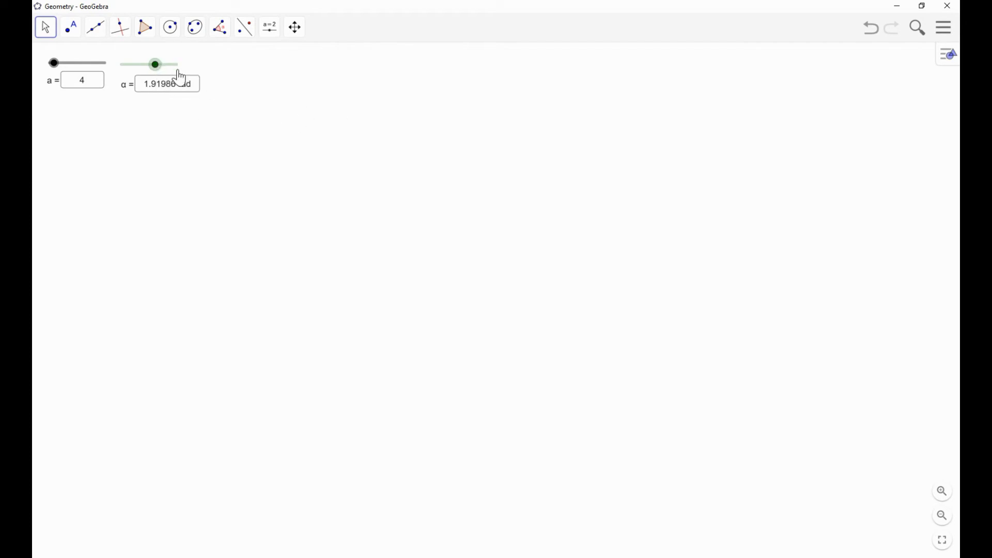
Step: Shift slider α slightly to the right, then unlock its input box and reposition it beneath the slider
{"action": "left_click_drag", "start_coordinate": [142, 65], "coordinate": [157, 67]}
{"action": "right_click", "coordinate": [135, 86]}
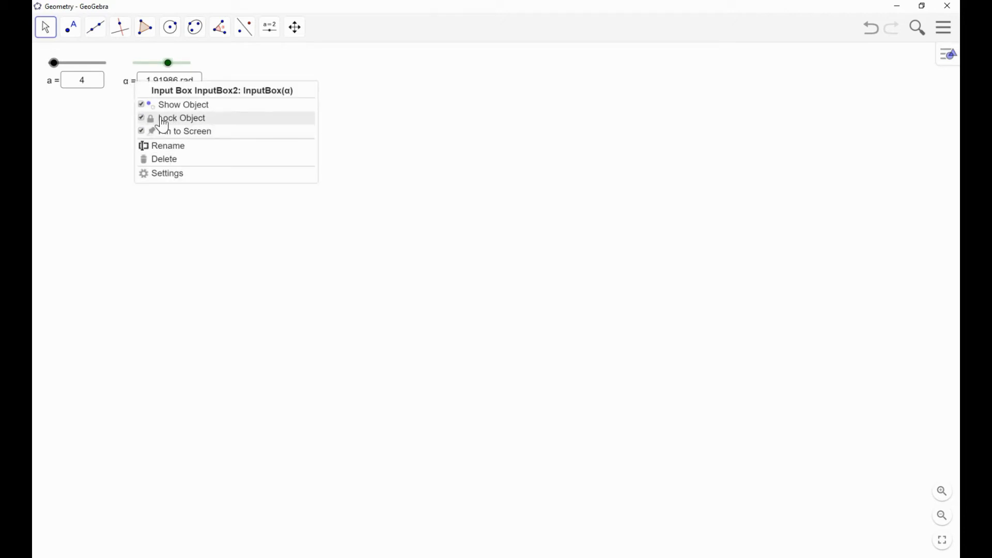
{"action": "left_click", "coordinate": [145, 119]}
{"action": "mouse_move", "coordinate": [136, 88]}
{"action": "left_mouse_down"}
{"action": "mouse_move", "coordinate": [144, 122]}
{"action": "mouse_move", "coordinate": [153, 85]}
{"action": "mouse_move", "coordinate": [136, 89]}
{"action": "left_mouse_up"}
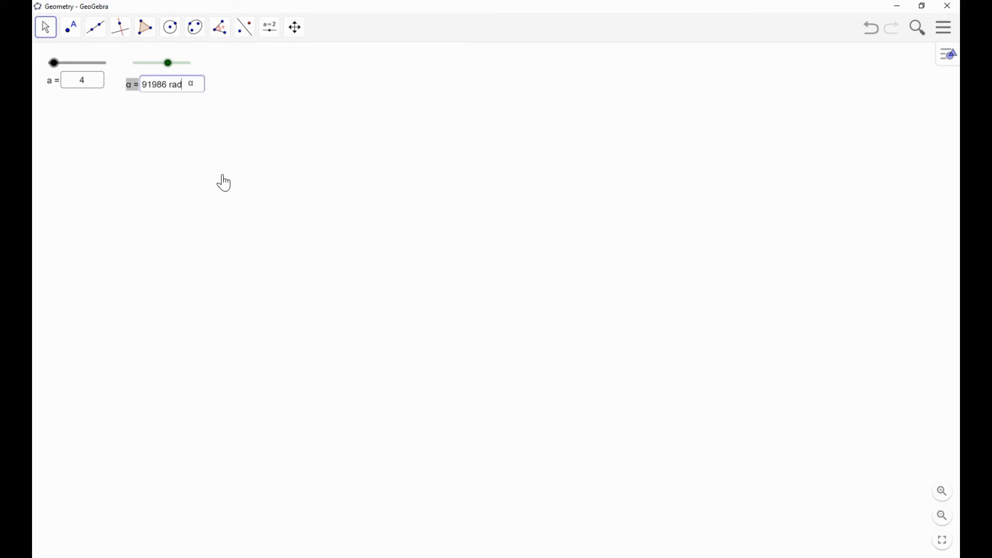
{"action": "left_click_drag", "start_coordinate": [240, 197], "coordinate": [246, 196]}
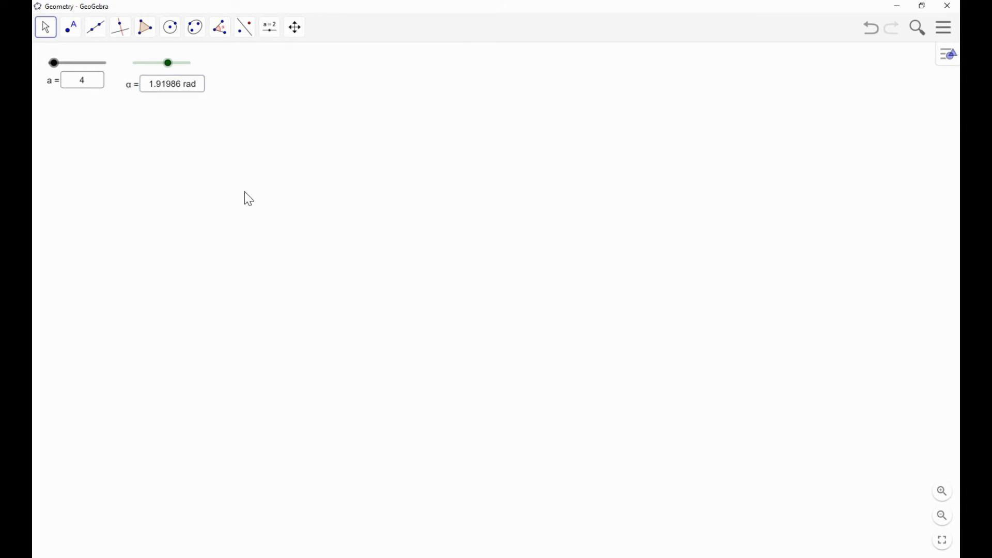
Step: Unpin the α input box from the screen and zoom the view in and out to test its behaviour
{"action": "right_click", "coordinate": [138, 93]}
{"action": "left_click", "coordinate": [149, 133]}
{"action": "scroll", "coordinate": [279, 199], "scroll_direction": "up", "scroll_amount": 3}
{"action": "scroll", "coordinate": [279, 209], "scroll_direction": "down", "scroll_amount": 4}
{"action": "scroll", "coordinate": [286, 221], "scroll_direction": "down", "scroll_amount": 1}
{"action": "scroll", "coordinate": [286, 221], "scroll_direction": "up", "scroll_amount": 3}
{"action": "scroll", "coordinate": [286, 221], "scroll_direction": "down", "scroll_amount": 3}
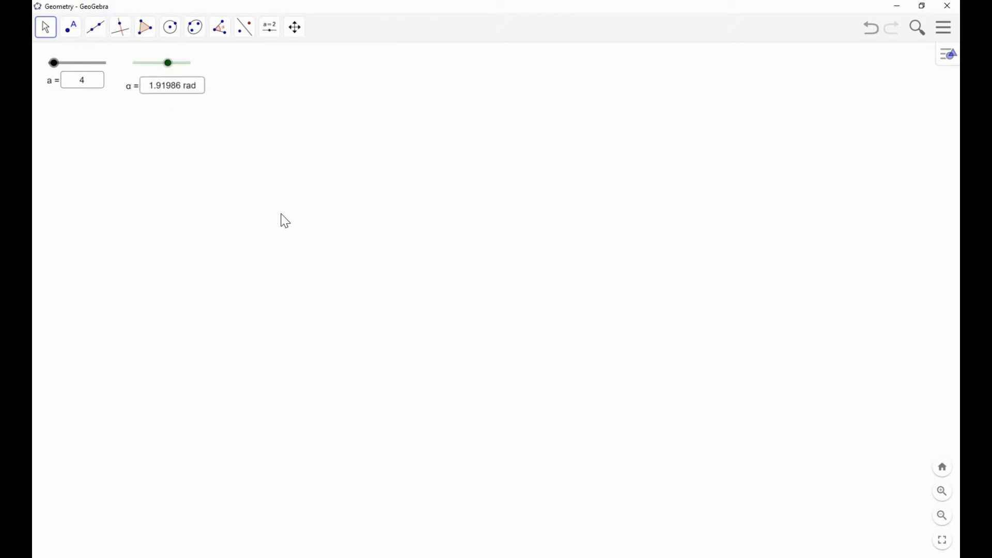
{"action": "scroll", "coordinate": [286, 221], "scroll_direction": "down", "scroll_amount": 1}
{"action": "scroll", "coordinate": [286, 221], "scroll_direction": "up", "scroll_amount": 2}
{"action": "scroll", "coordinate": [285, 221], "scroll_direction": "down", "scroll_amount": 1}
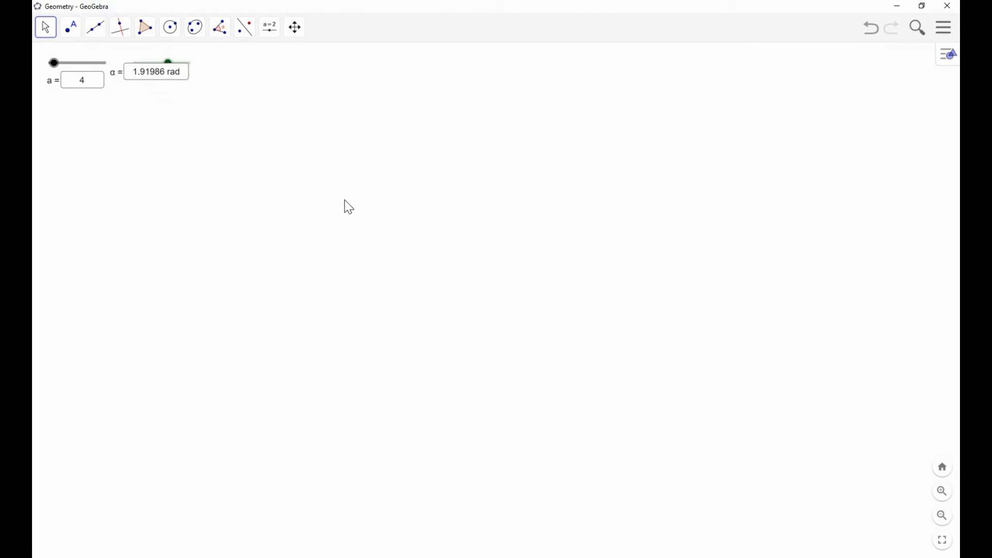
Step: Show the coordinate axes and zoom in and out to compare the unpinned α input box with the pinned controls
{"action": "left_click", "coordinate": [950, 56]}
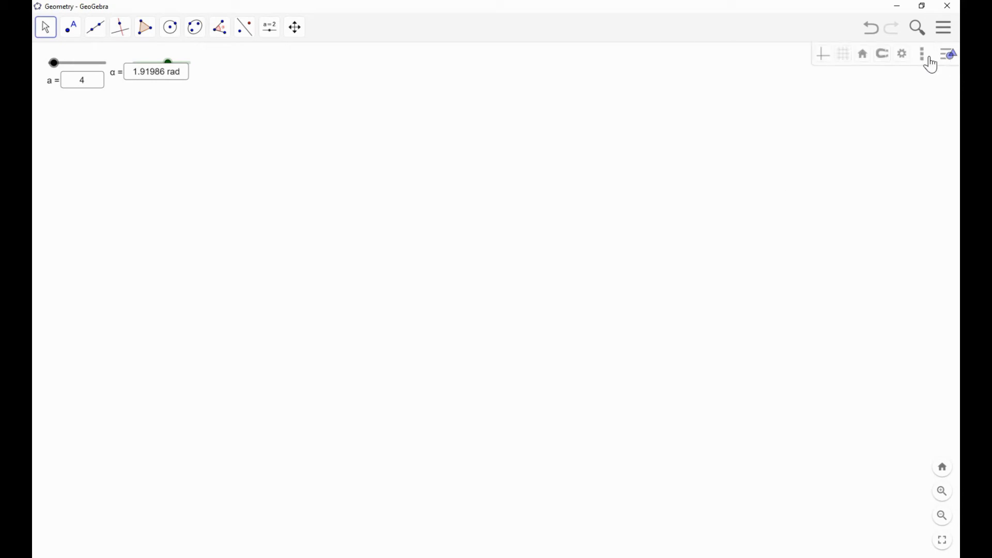
{"action": "left_click", "coordinate": [824, 57]}
{"action": "scroll", "coordinate": [395, 217], "scroll_direction": "up", "scroll_amount": 1}
{"action": "scroll", "coordinate": [396, 219], "scroll_direction": "down", "scroll_amount": 8}
{"action": "scroll", "coordinate": [394, 220], "scroll_direction": "up", "scroll_amount": 3}
{"action": "scroll", "coordinate": [393, 217], "scroll_direction": "down", "scroll_amount": 4}
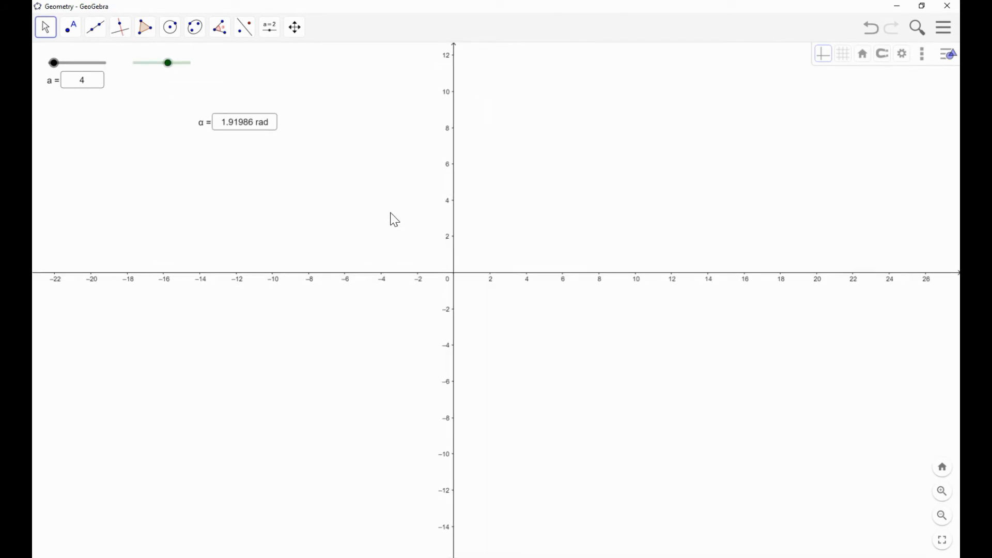
{"action": "scroll", "coordinate": [388, 216], "scroll_direction": "up", "scroll_amount": 2}
Step: Move the α input box back beneath slider α, lock it and pin it to the screen
{"action": "left_click", "coordinate": [172, 112]}
{"action": "left_click_drag", "start_coordinate": [169, 112], "coordinate": [135, 90]}
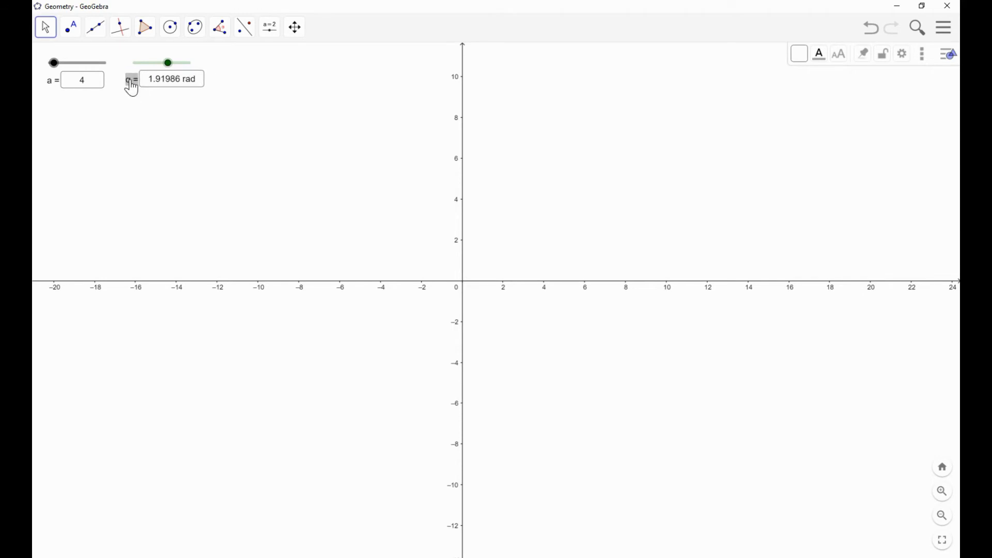
{"action": "right_click", "coordinate": [137, 82]}
{"action": "left_click", "coordinate": [150, 116]}
{"action": "right_click", "coordinate": [140, 84]}
{"action": "left_click", "coordinate": [155, 131]}
Step: Lock sliders α and a so they cannot be moved from their positions
{"action": "right_click", "coordinate": [154, 71]}
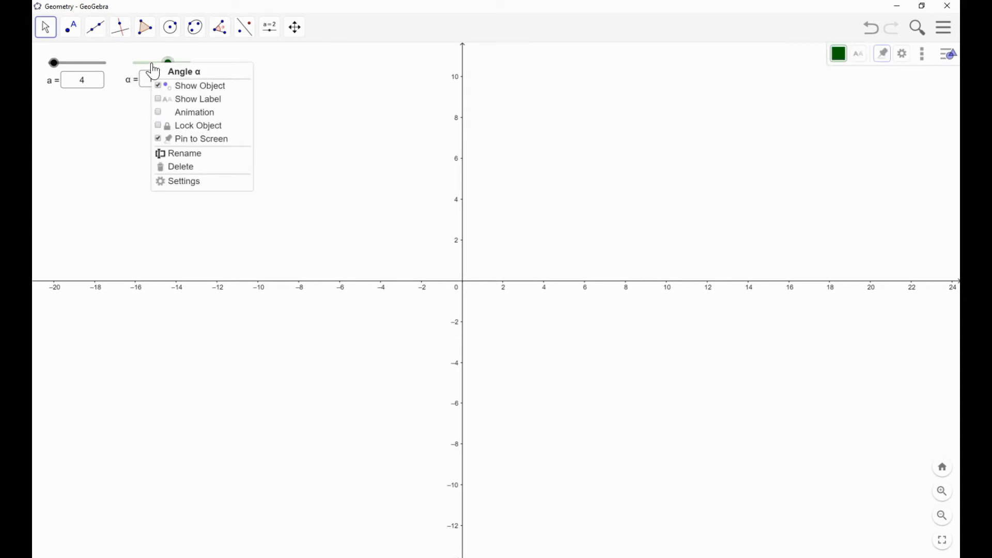
{"action": "left_click", "coordinate": [155, 125]}
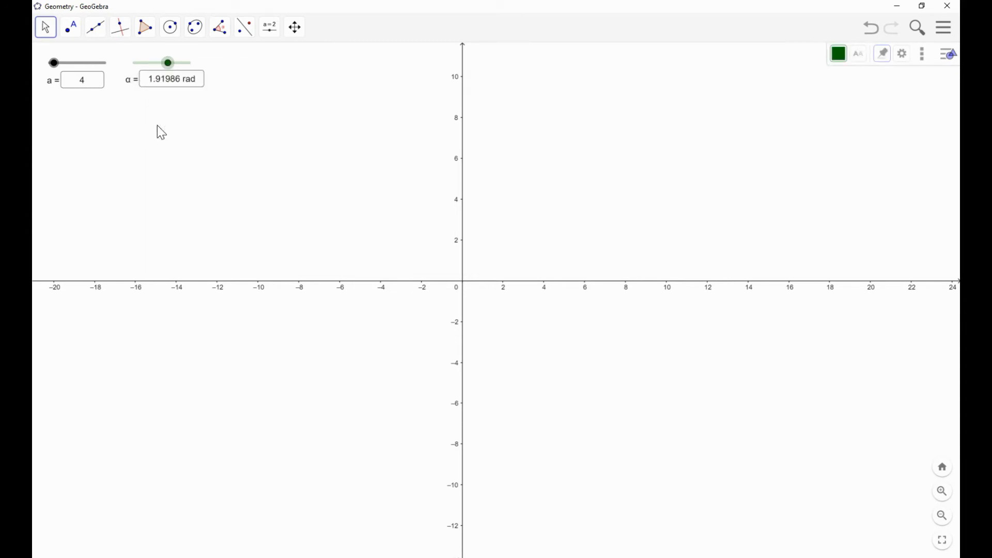
{"action": "right_click", "coordinate": [85, 64]}
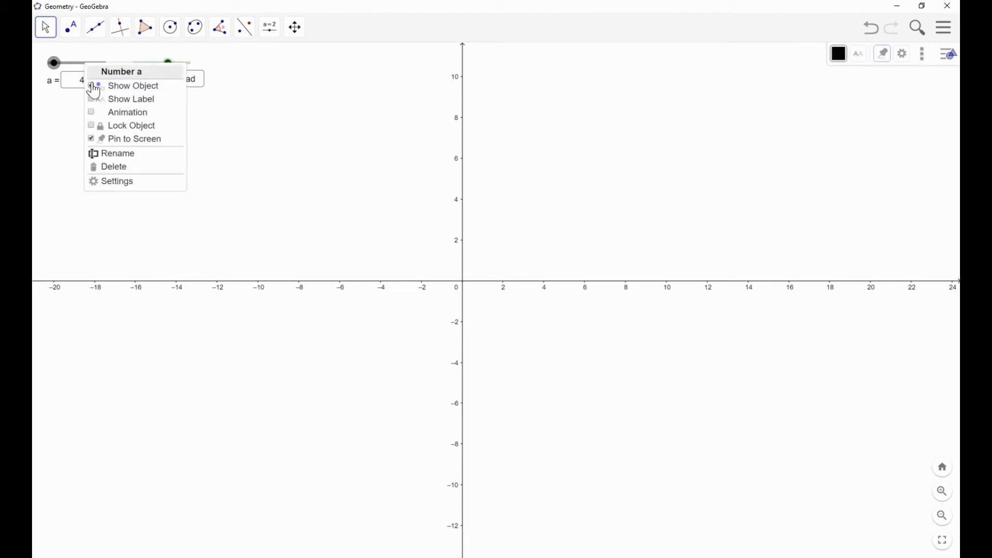
{"action": "left_click", "coordinate": [95, 126]}
{"action": "left_click", "coordinate": [247, 149]}
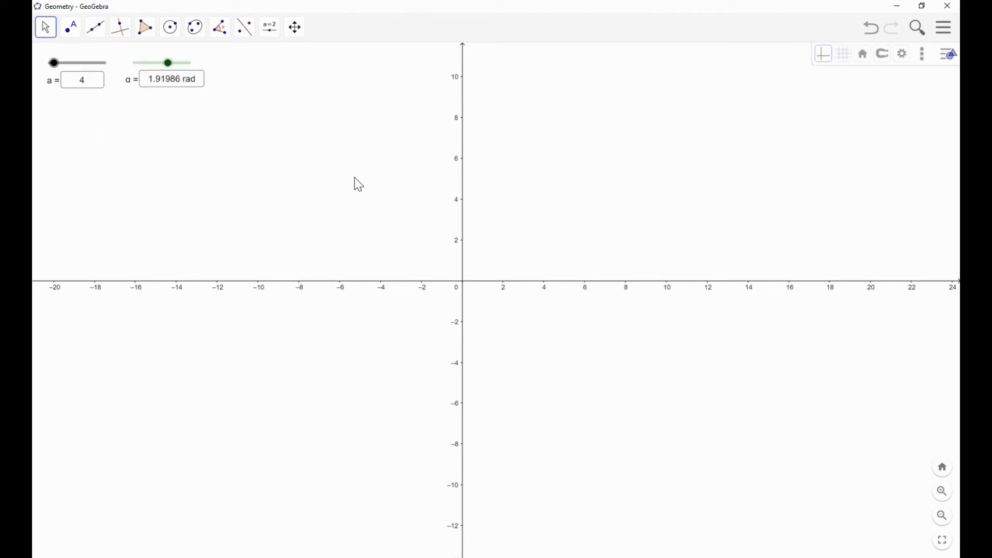
Step: Test the pinned controls by zooming and panning the view, then hide the coordinate axes
{"action": "scroll", "coordinate": [415, 214], "scroll_direction": "down", "scroll_amount": 1}
{"action": "scroll", "coordinate": [413, 218], "scroll_direction": "up", "scroll_amount": 3}
{"action": "scroll", "coordinate": [413, 219], "scroll_direction": "down", "scroll_amount": 2}
{"action": "scroll", "coordinate": [414, 219], "scroll_direction": "up", "scroll_amount": 4}
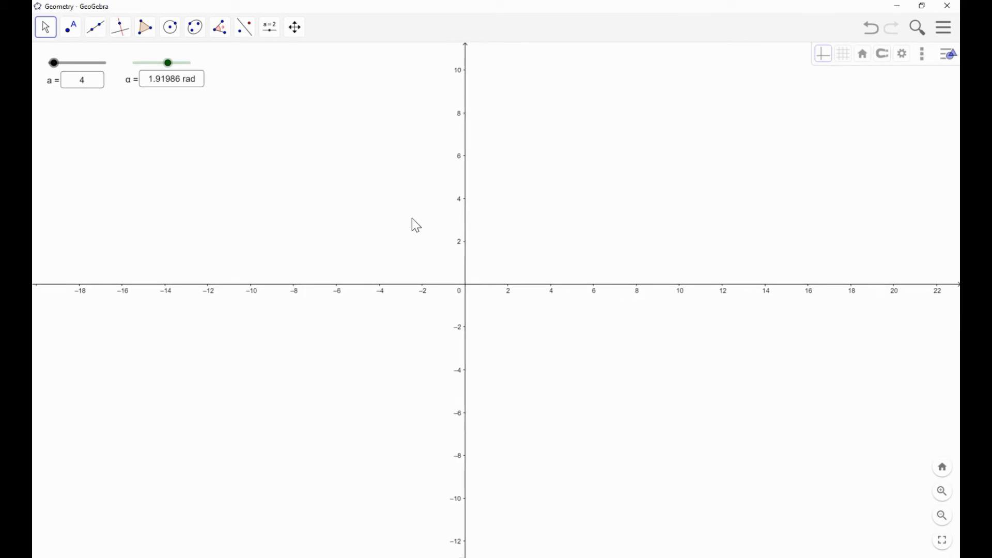
{"action": "left_click_drag", "start_coordinate": [627, 243], "coordinate": [601, 374]}
{"action": "left_click_drag", "start_coordinate": [458, 199], "coordinate": [702, 228]}
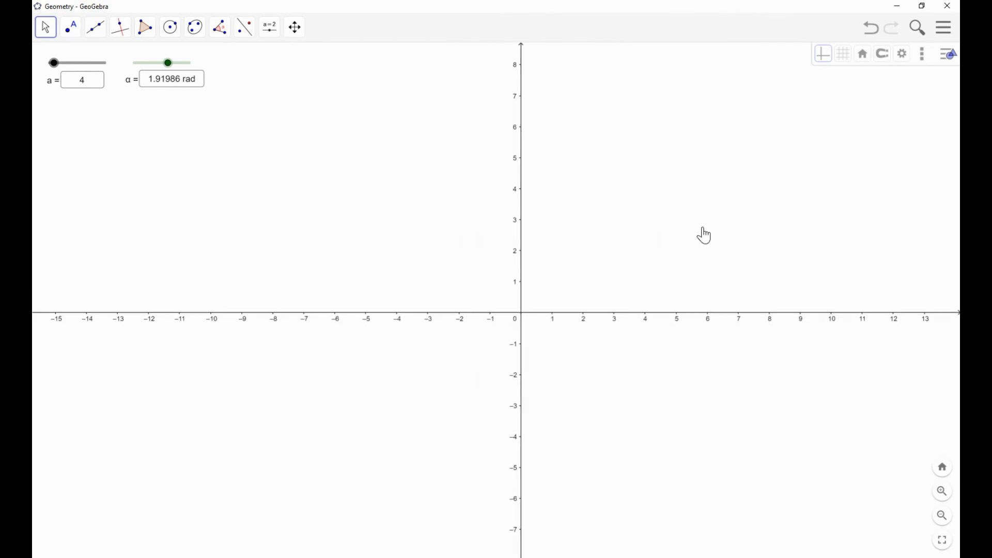
{"action": "left_click", "coordinate": [822, 57]}
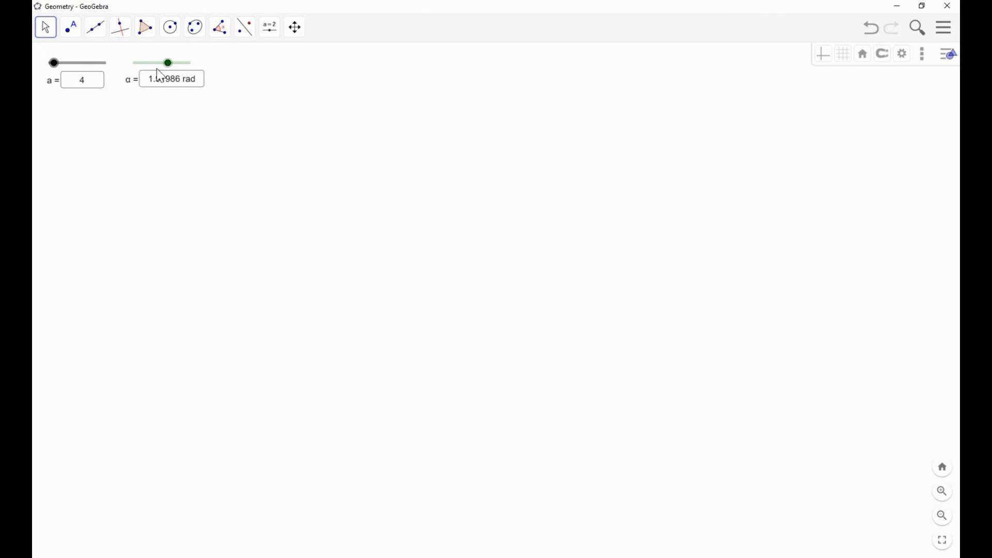
Step: Set slider α to about 1.85 rad and draw a slightly rising ray through two new points in the empty drawing area
{"action": "mouse_move", "coordinate": [169, 64]}
{"action": "left_mouse_down"}
{"action": "mouse_move", "coordinate": [152, 67]}
{"action": "mouse_move", "coordinate": [167, 68]}
{"action": "left_mouse_up"}
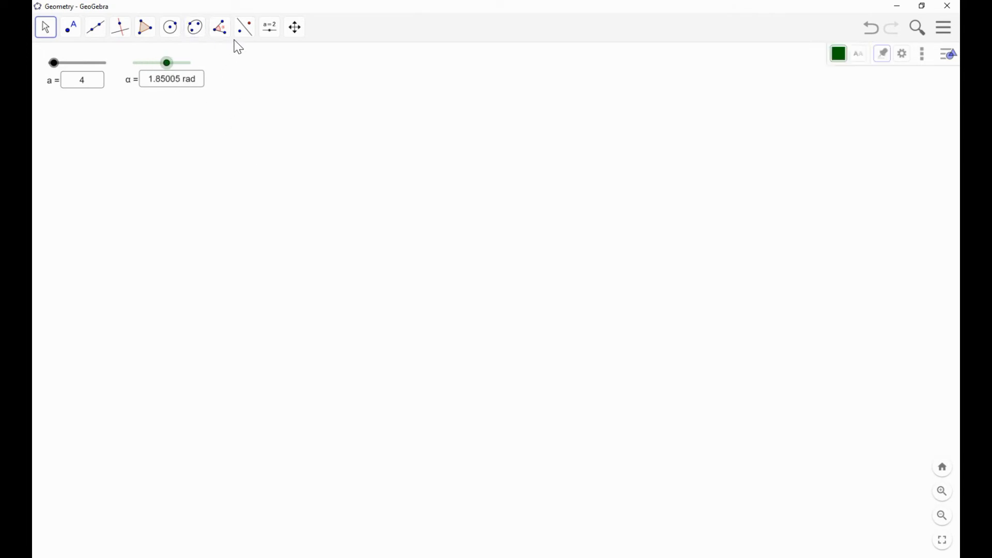
{"action": "left_click", "coordinate": [98, 41]}
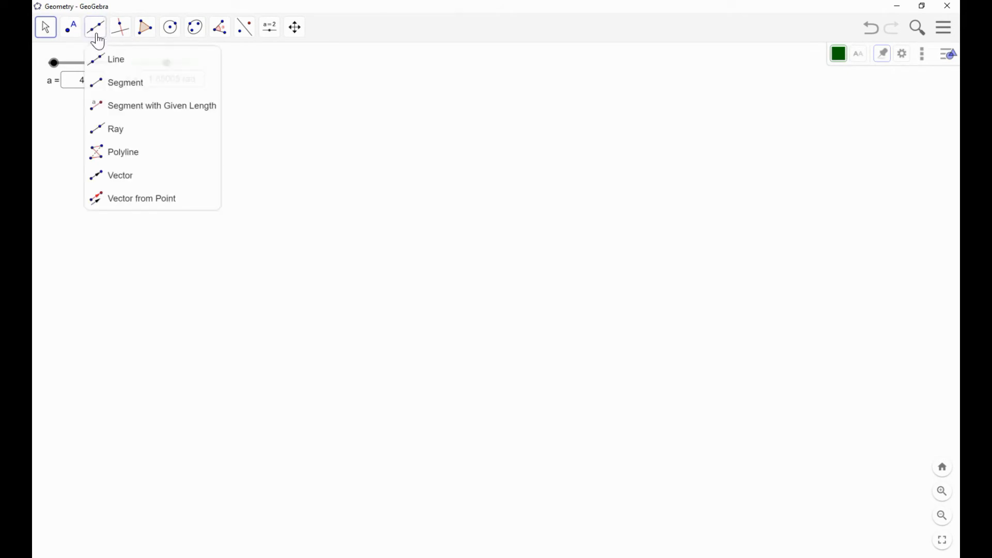
{"action": "left_click", "coordinate": [104, 130]}
{"action": "left_click", "coordinate": [378, 265]}
{"action": "left_click", "coordinate": [516, 244]}
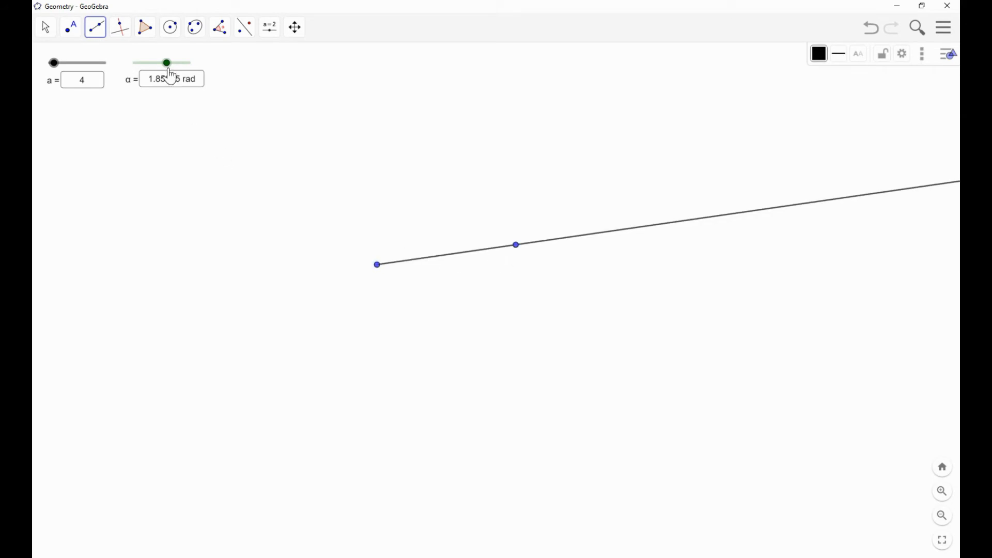
Step: Construct a counterclockwise angle of size α, using the ray's second point as leg point and its starting point as vertex
{"action": "left_click", "coordinate": [225, 37]}
{"action": "left_click", "coordinate": [250, 88]}
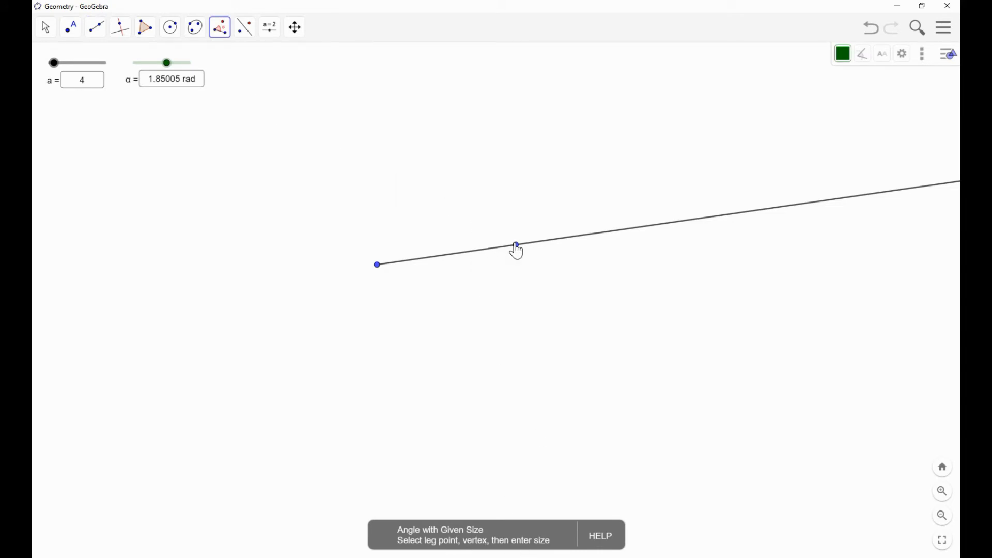
{"action": "left_click", "coordinate": [517, 246]}
{"action": "left_click", "coordinate": [378, 266]}
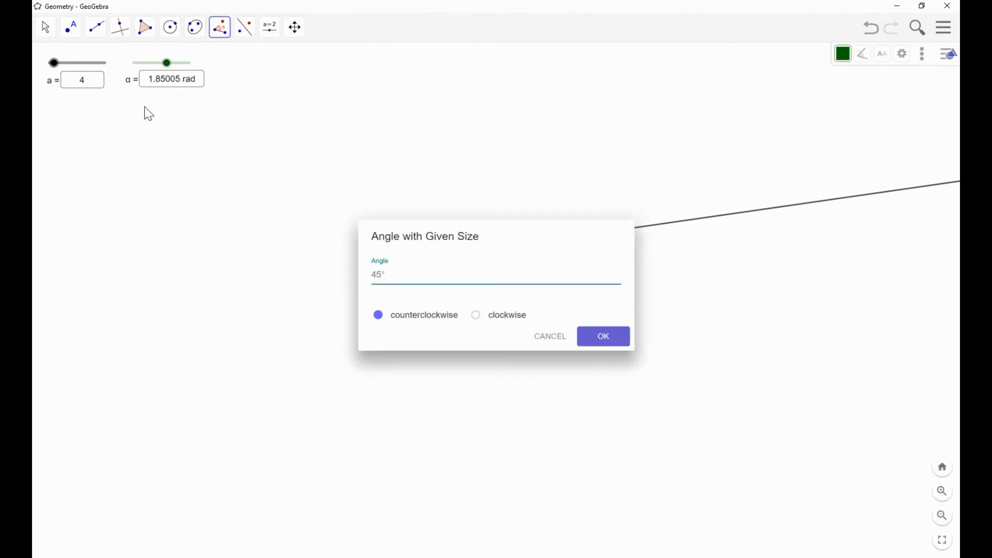
{"action": "left_click_drag", "start_coordinate": [400, 276], "coordinate": [351, 276]}
{"action": "type", "text": "α"}
{"action": "left_click", "coordinate": [604, 341]}
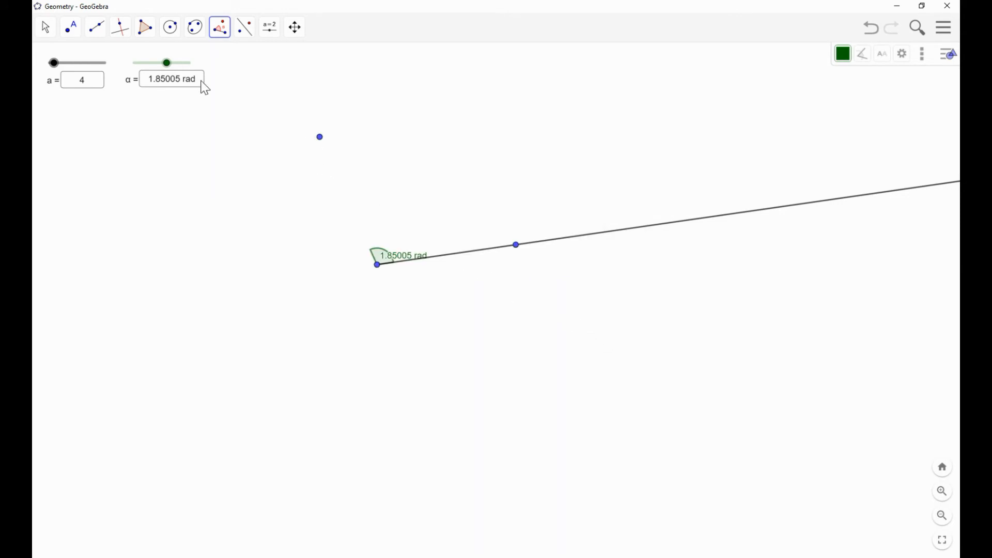
{"action": "left_click_drag", "start_coordinate": [394, 288], "coordinate": [393, 266]}
{"action": "left_click", "coordinate": [46, 28]}
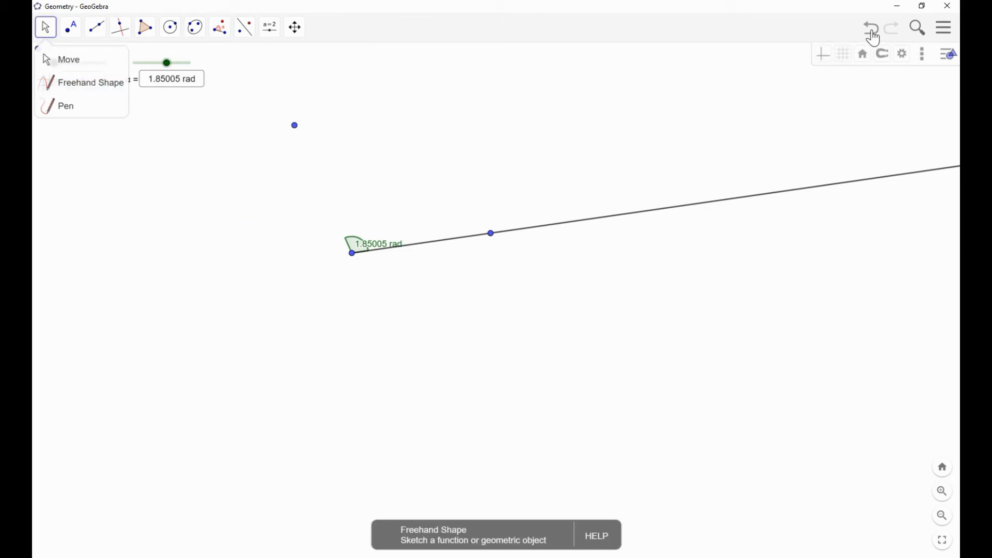
{"action": "left_click", "coordinate": [871, 28]}
Step: Draw a second ray from the angle's vertex through the rotated point B'
{"action": "left_click", "coordinate": [166, 30]}
{"action": "left_click", "coordinate": [96, 32]}
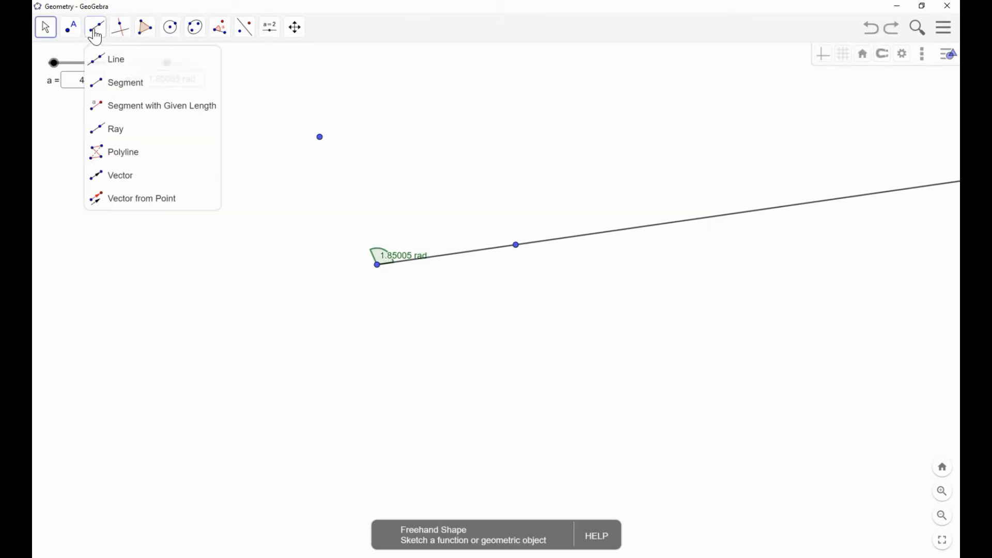
{"action": "left_click", "coordinate": [98, 34]}
{"action": "left_click", "coordinate": [97, 35]}
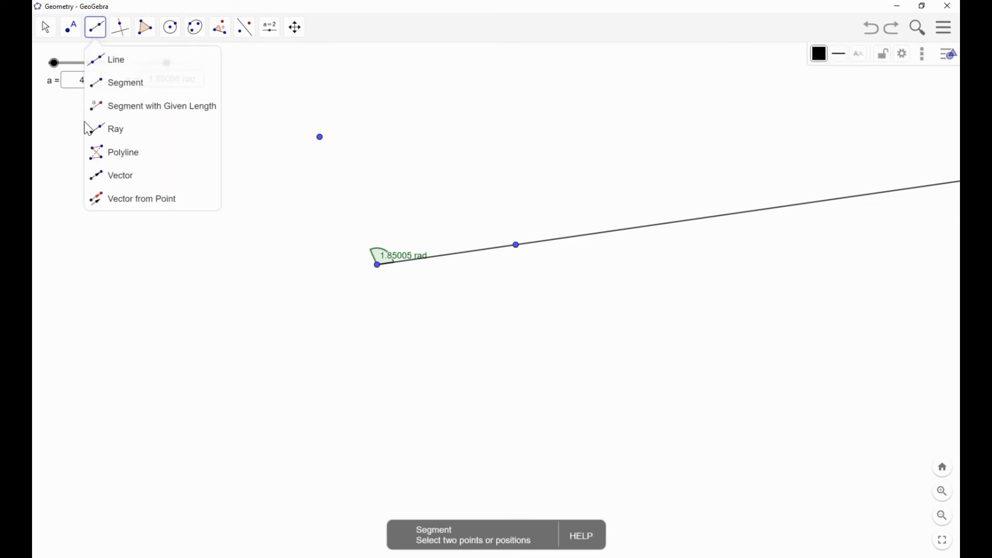
{"action": "left_click", "coordinate": [104, 138]}
{"action": "left_click", "coordinate": [377, 264]}
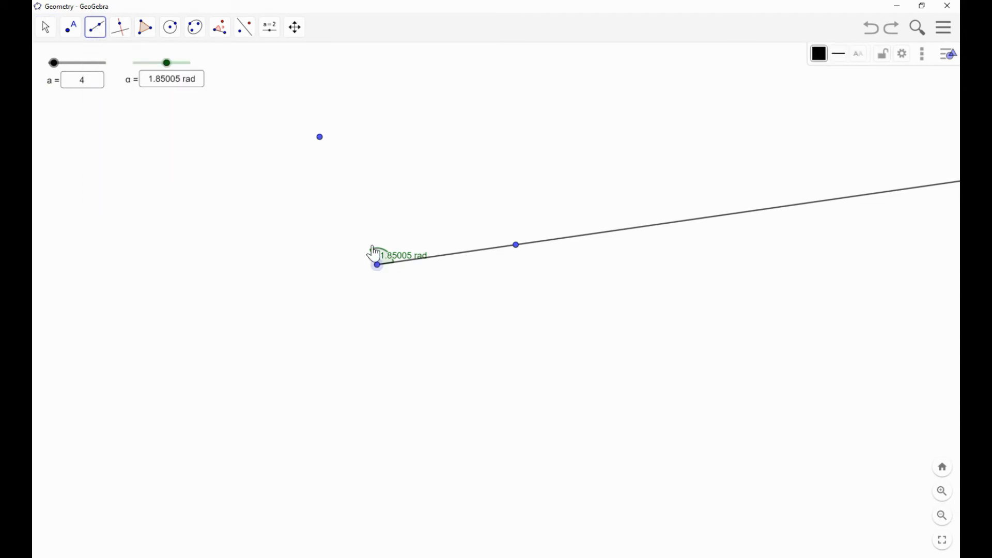
{"action": "left_click", "coordinate": [321, 137]}
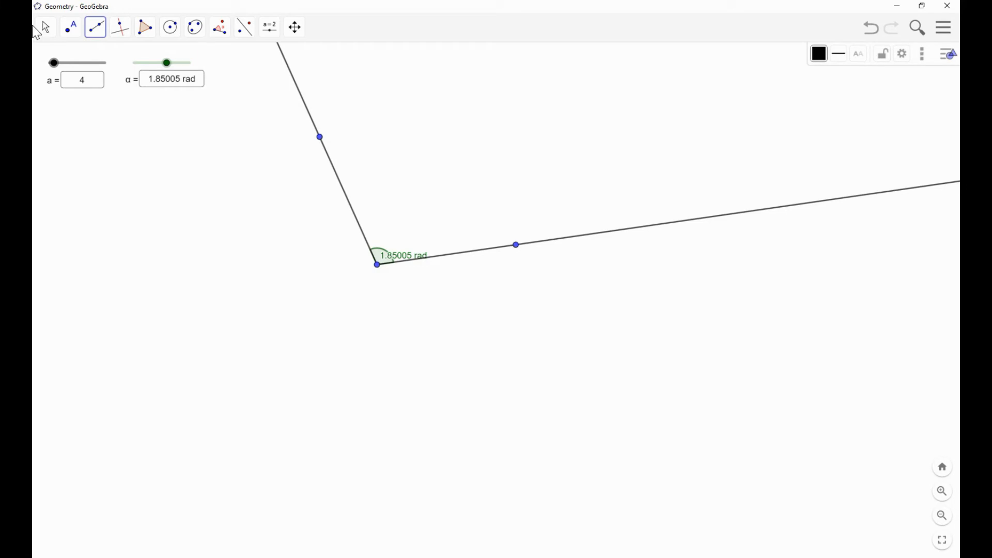
Step: Hide the rotated point B' on the second ray
{"action": "left_click", "coordinate": [38, 30]}
{"action": "left_click", "coordinate": [323, 139]}
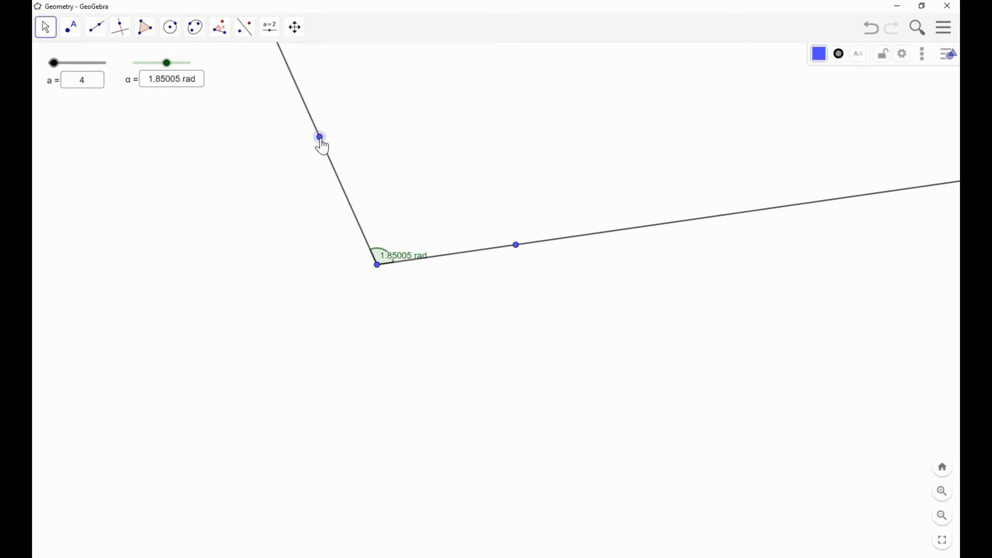
{"action": "right_click", "coordinate": [320, 139]}
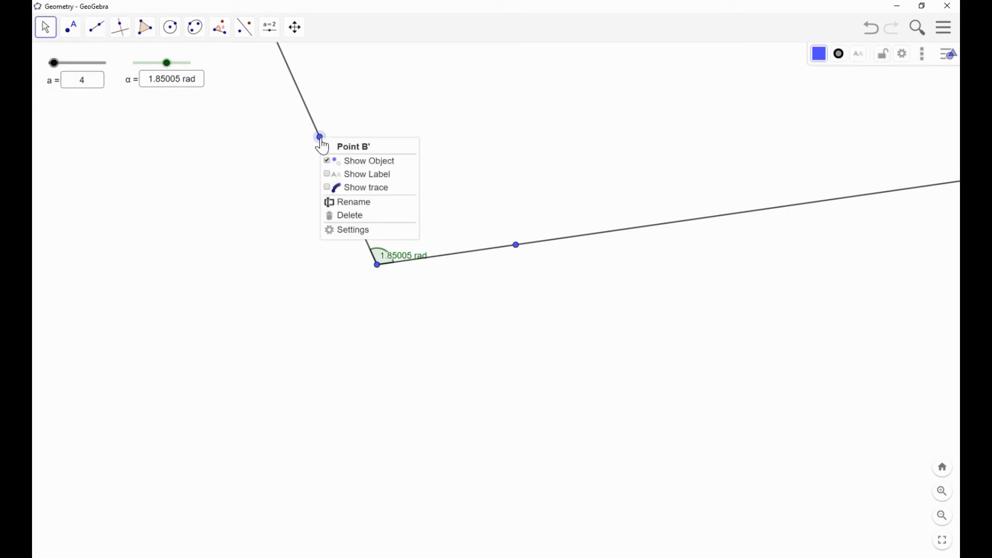
{"action": "left_click", "coordinate": [333, 164]}
Step: Test the angle by moving its defining points and setting slider α to about 1.885 rad, then move the first ray's outer point farther out
{"action": "left_click_drag", "start_coordinate": [517, 246], "coordinate": [350, 273]}
{"action": "left_click_drag", "start_coordinate": [177, 63], "coordinate": [170, 97]}
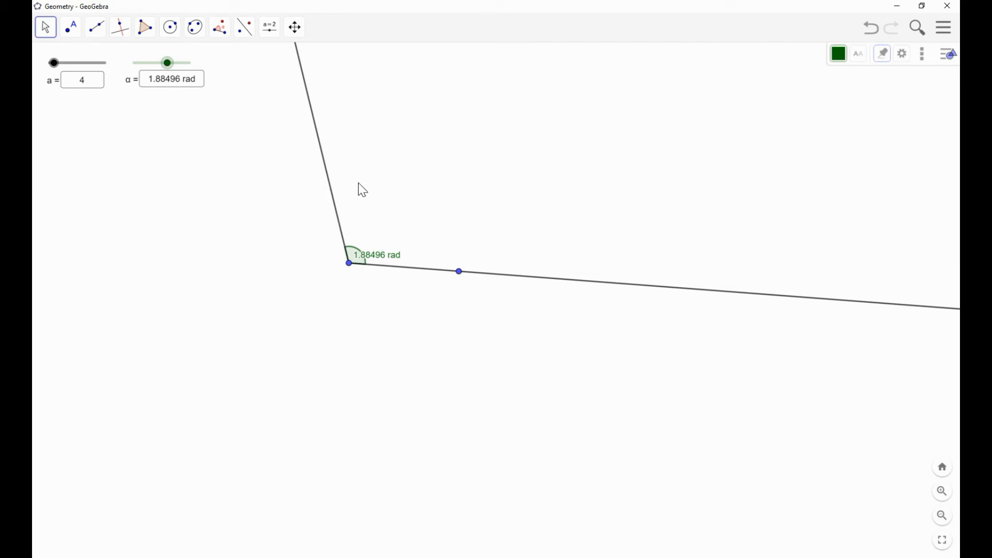
{"action": "left_click_drag", "start_coordinate": [461, 273], "coordinate": [570, 288]}
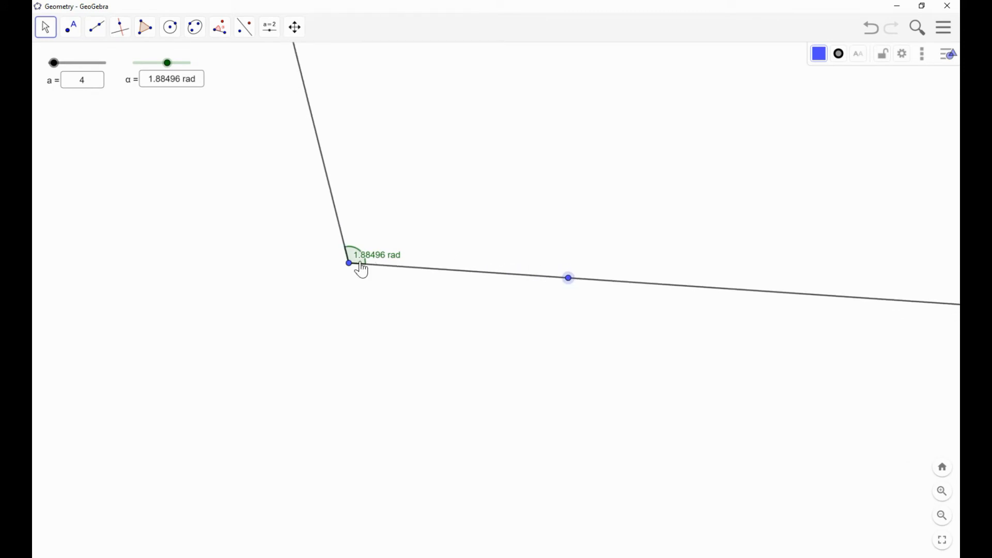
Step: Draw a circle centered on the angle's vertex with the Circle: Center & Radius tool
{"action": "left_click", "coordinate": [171, 28]}
{"action": "left_click", "coordinate": [206, 81]}
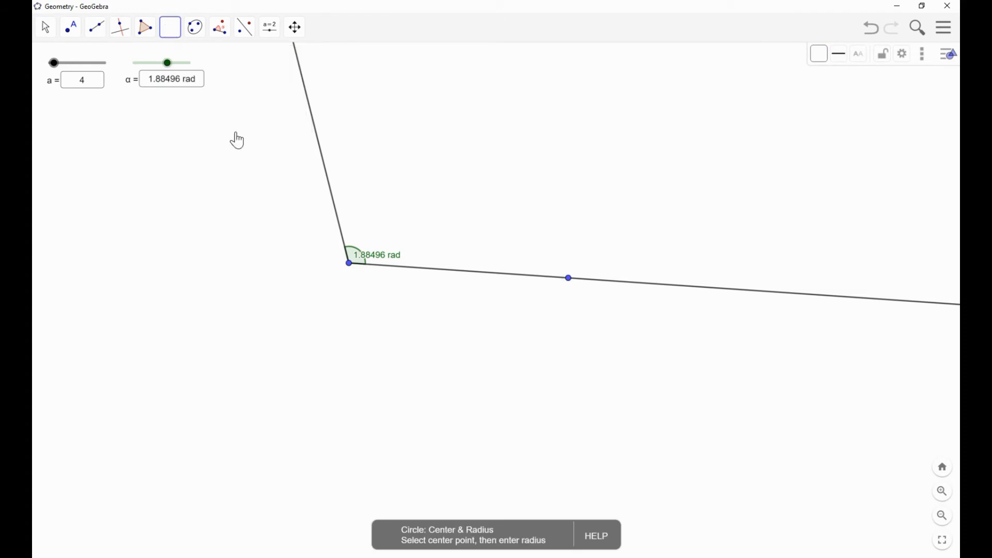
{"action": "left_click", "coordinate": [350, 265]}
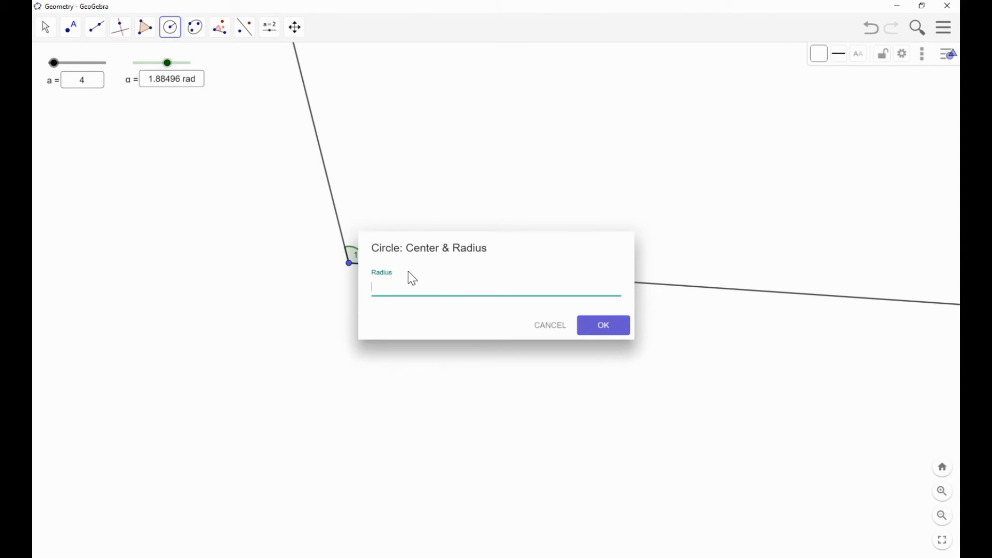
{"action": "left_click", "coordinate": [605, 336]}
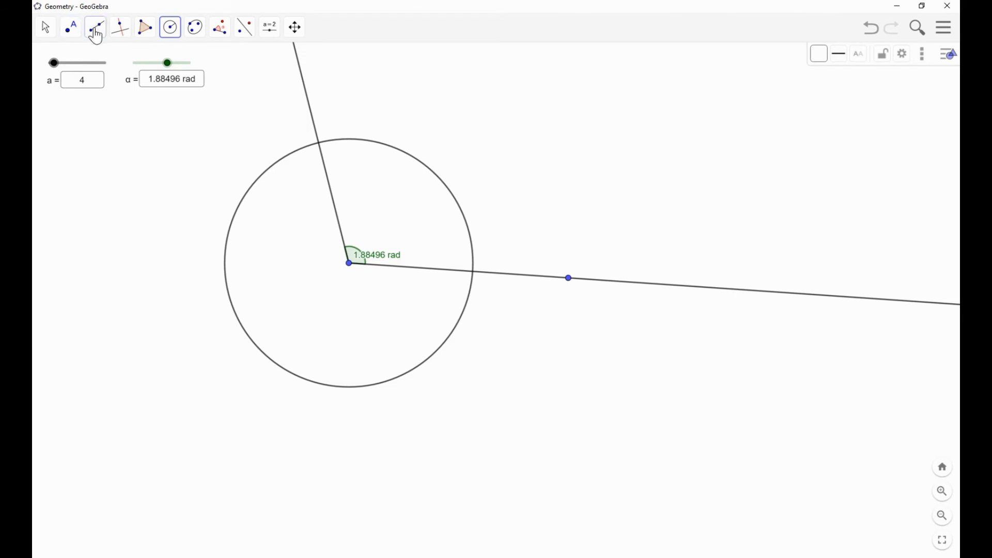
Step: Mark the intersection points of the circle with both rays using the Intersect tool
{"action": "left_click", "coordinate": [76, 32]}
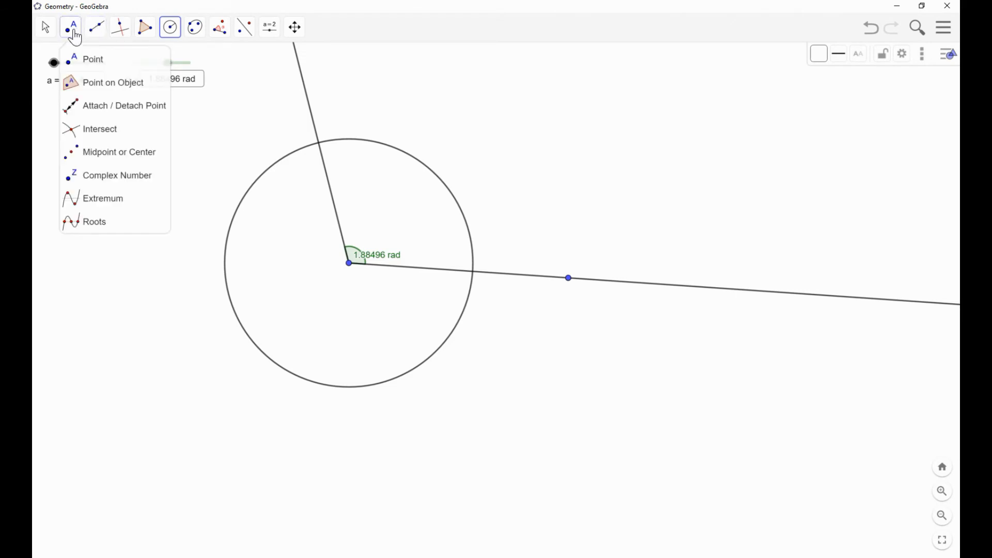
{"action": "left_click", "coordinate": [85, 129]}
{"action": "left_click", "coordinate": [353, 140]}
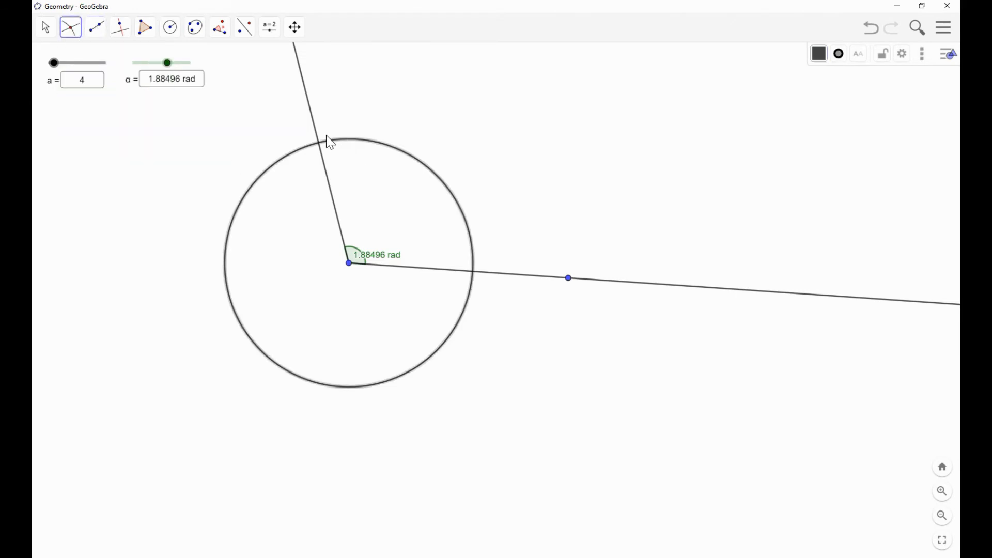
{"action": "left_click", "coordinate": [317, 138]}
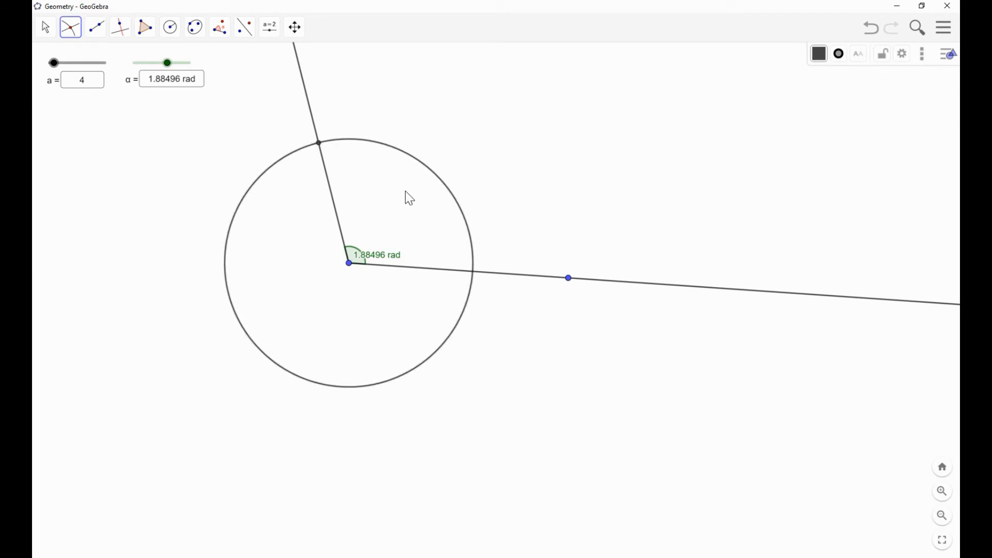
{"action": "left_click", "coordinate": [499, 279]}
{"action": "left_click", "coordinate": [476, 263]}
Step: Draw three segments forming a triangle between the circle's center and the two ray intersection points
{"action": "left_click", "coordinate": [98, 29]}
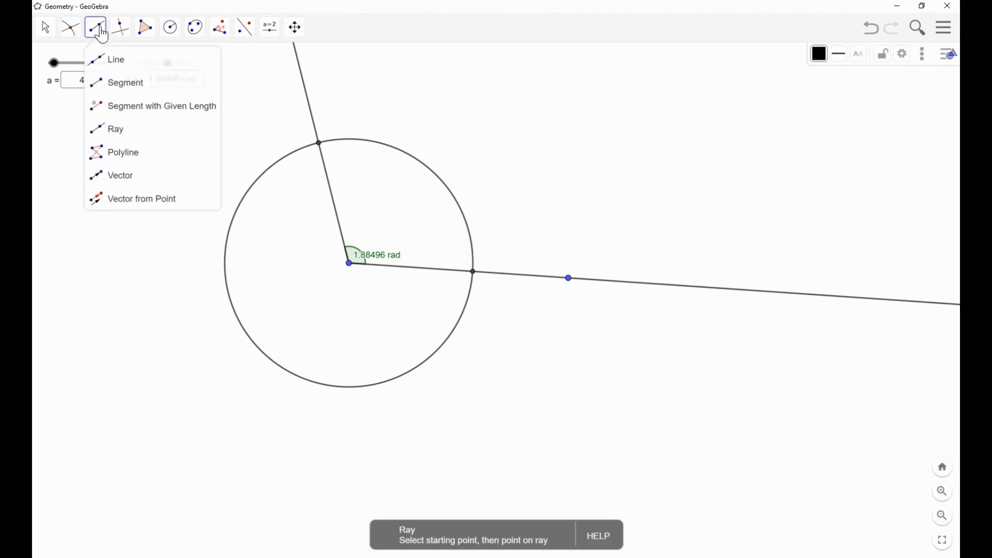
{"action": "left_click", "coordinate": [349, 263]}
{"action": "left_click", "coordinate": [473, 272]}
{"action": "left_click", "coordinate": [473, 272]}
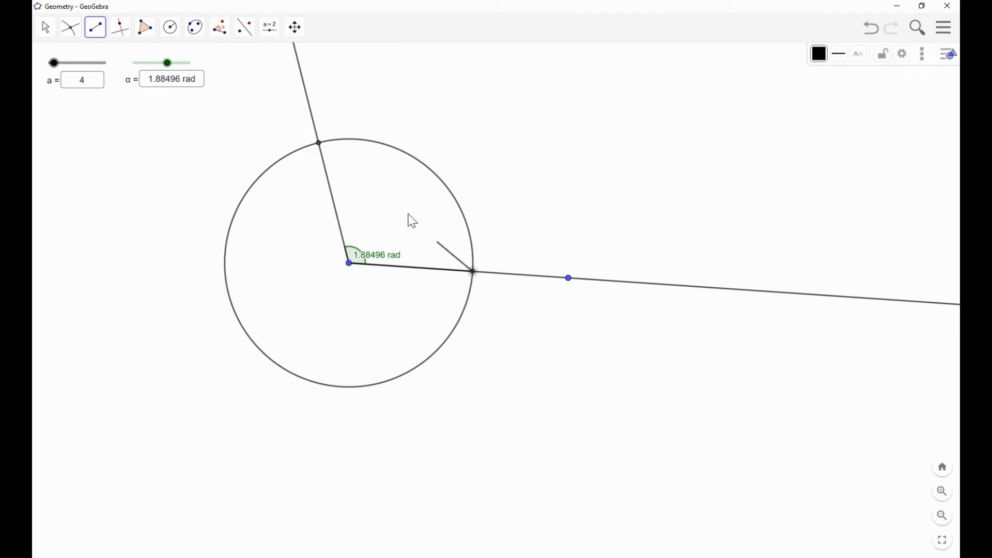
{"action": "left_click", "coordinate": [319, 145]}
{"action": "left_click", "coordinate": [320, 145]}
{"action": "left_click", "coordinate": [349, 263]}
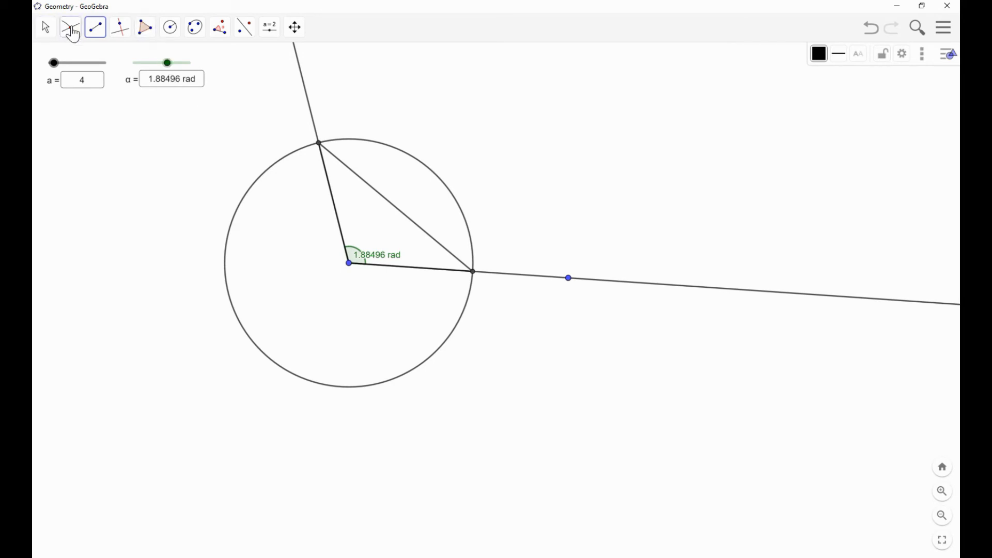
{"action": "left_click", "coordinate": [143, 29]}
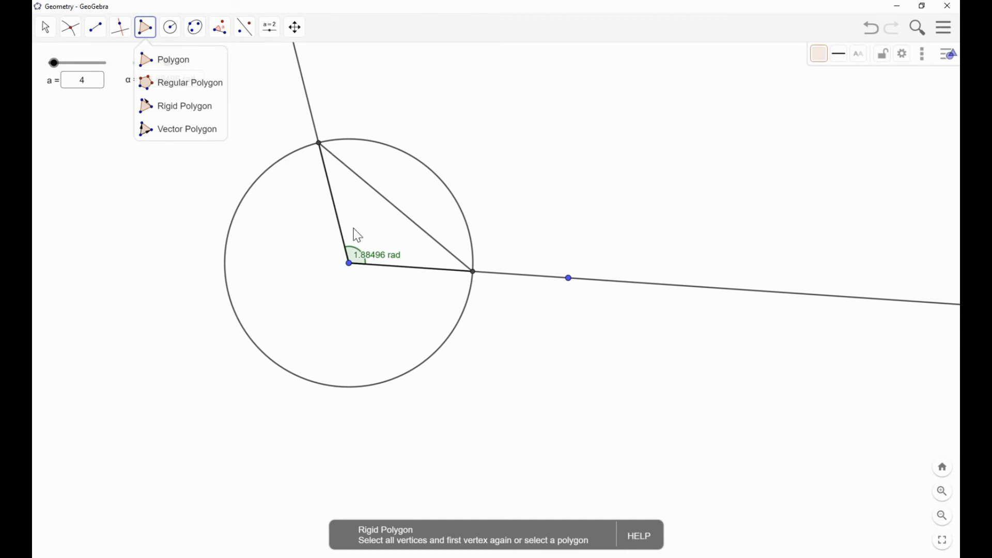
{"action": "left_click", "coordinate": [46, 26]}
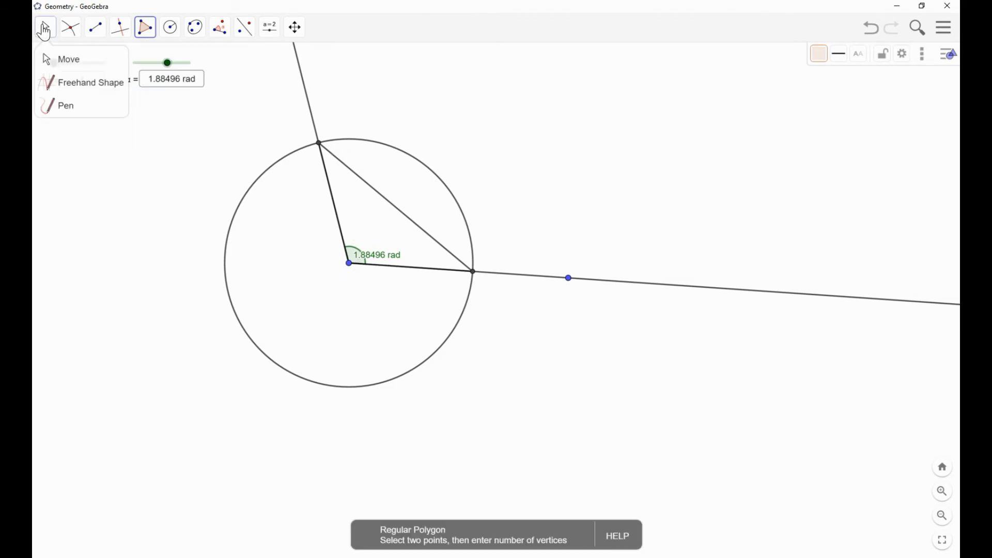
{"action": "left_click_drag", "start_coordinate": [254, 86], "coordinate": [693, 425]}
{"action": "right_click", "coordinate": [195, 135]}
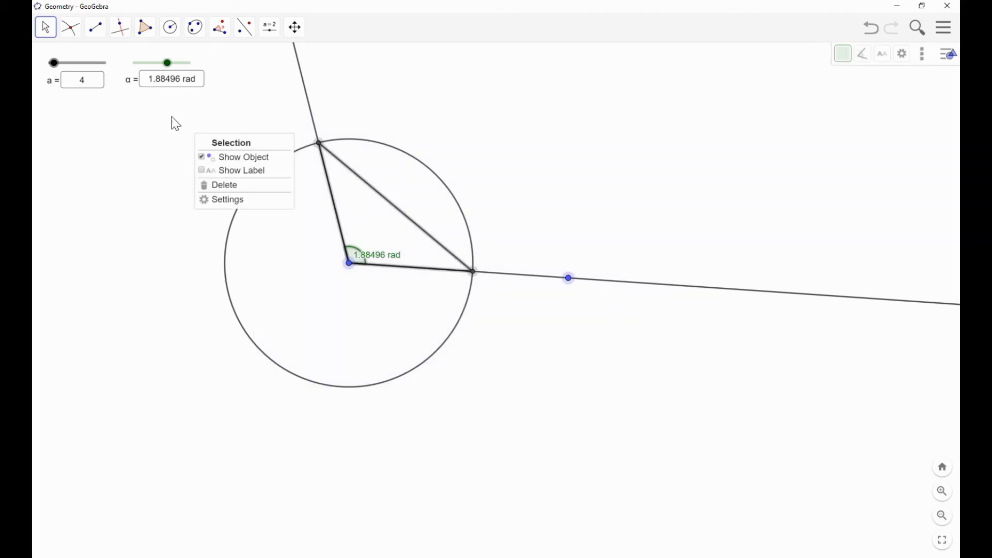
{"action": "right_click", "coordinate": [174, 108]}
{"action": "left_click", "coordinate": [176, 109]}
{"action": "left_click_drag", "start_coordinate": [178, 107], "coordinate": [829, 453]}
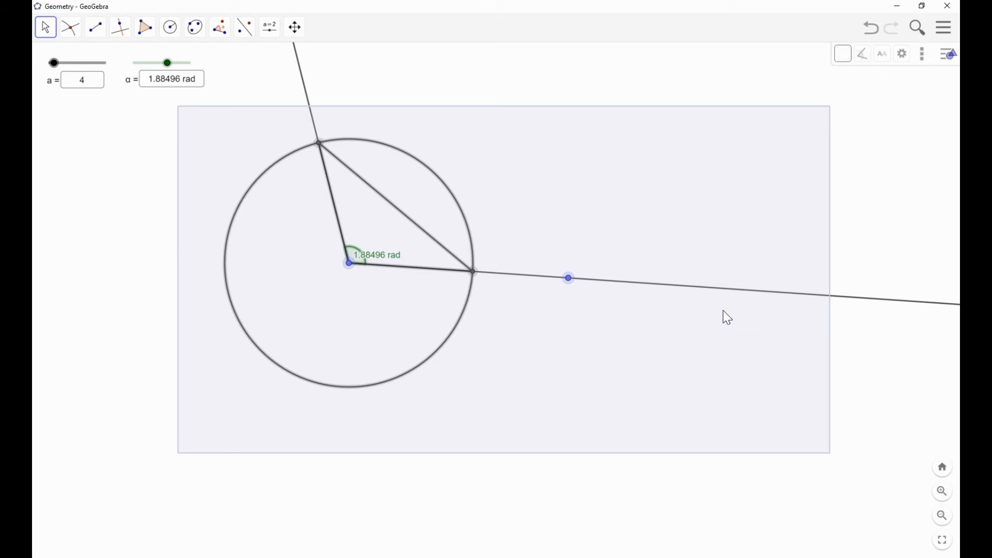
{"action": "right_click", "coordinate": [702, 289]}
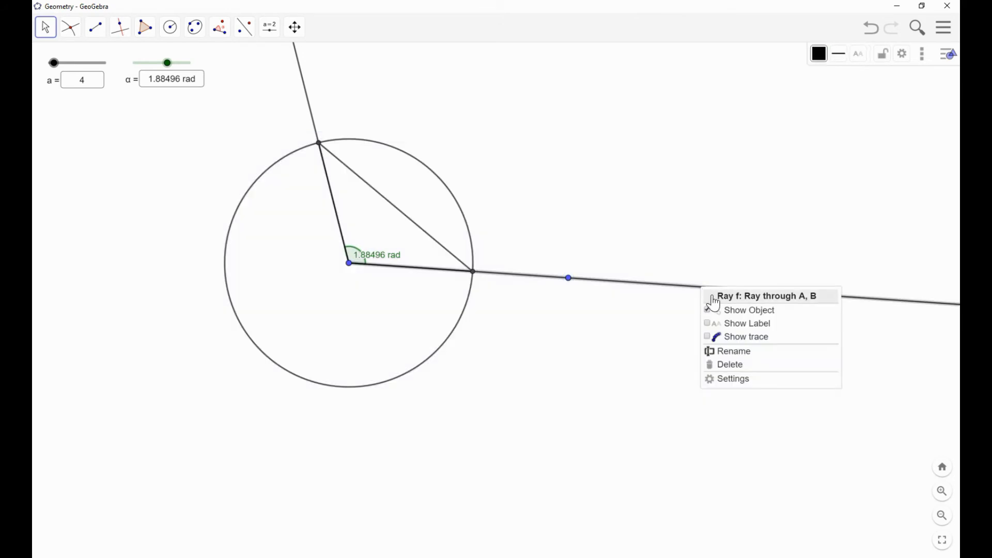
{"action": "left_click", "coordinate": [609, 244]}
{"action": "left_click_drag", "start_coordinate": [192, 120], "coordinate": [764, 460]}
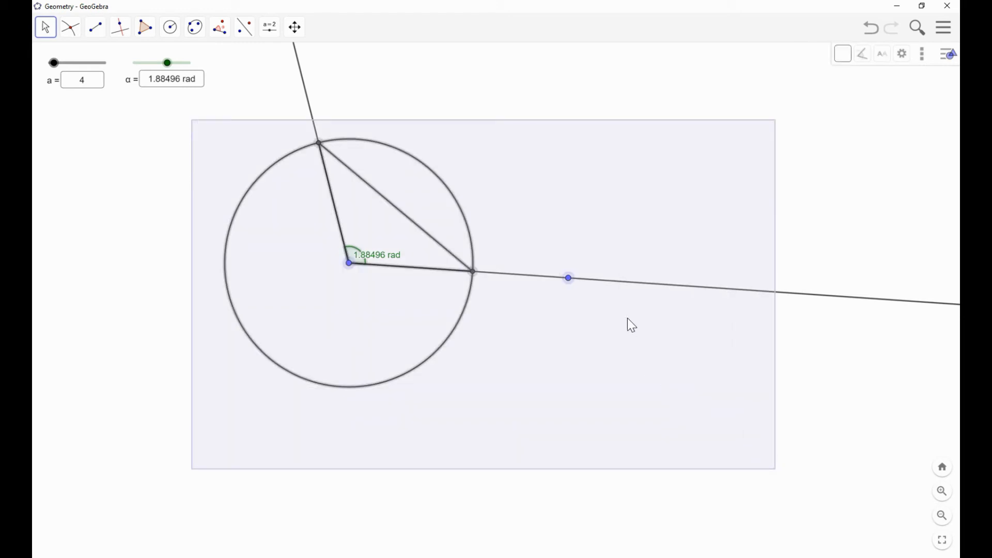
{"action": "right_click", "coordinate": [619, 283]}
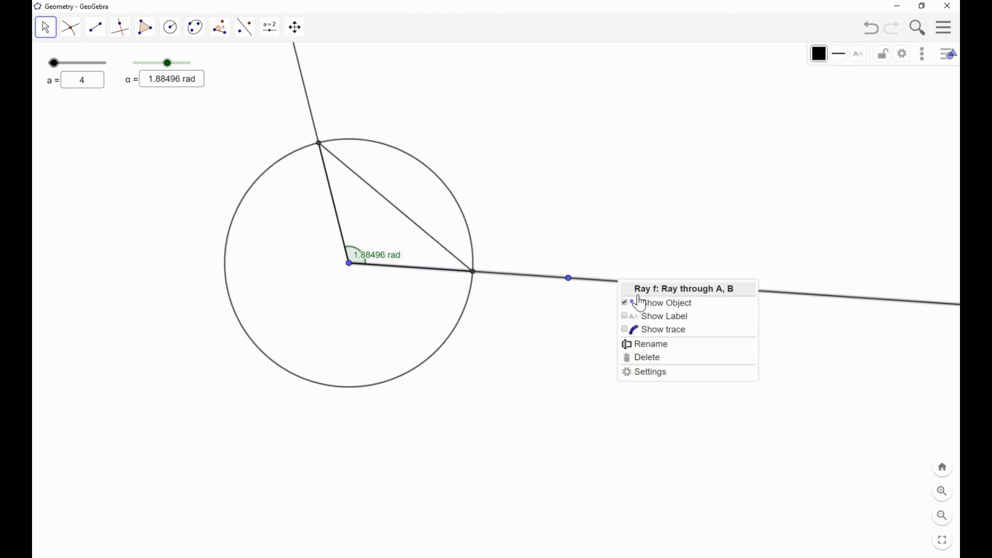
{"action": "left_click", "coordinate": [464, 230]}
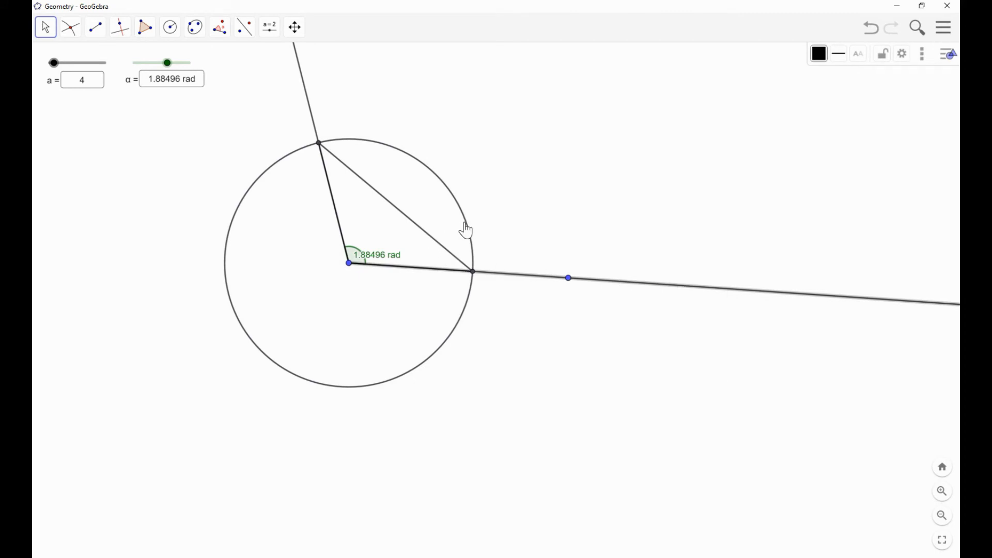
{"action": "left_click", "coordinate": [310, 107], "text": "ctrl"}
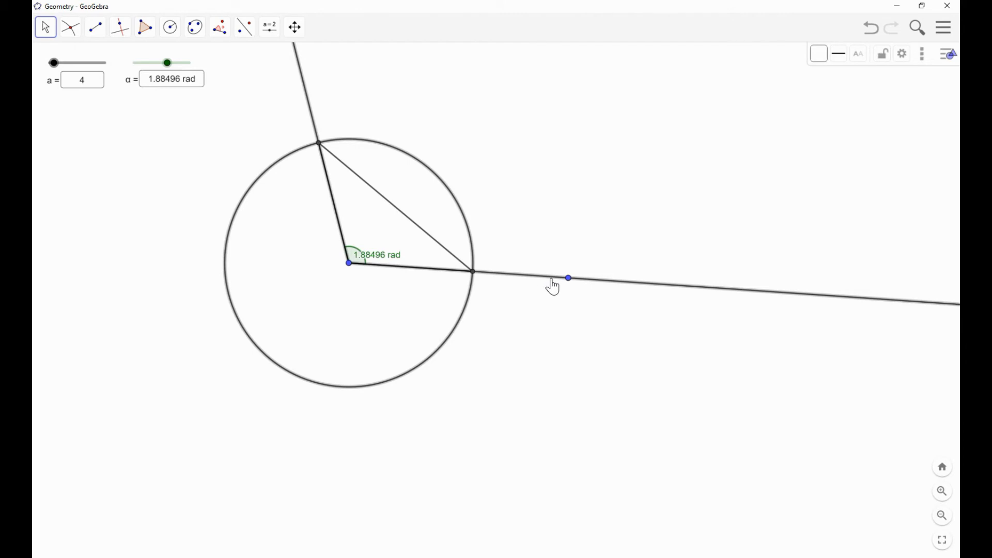
{"action": "key", "text": "Escape"}
Step: Set the line thickness of both rays and the circle together to 1
{"action": "left_click", "coordinate": [526, 279]}
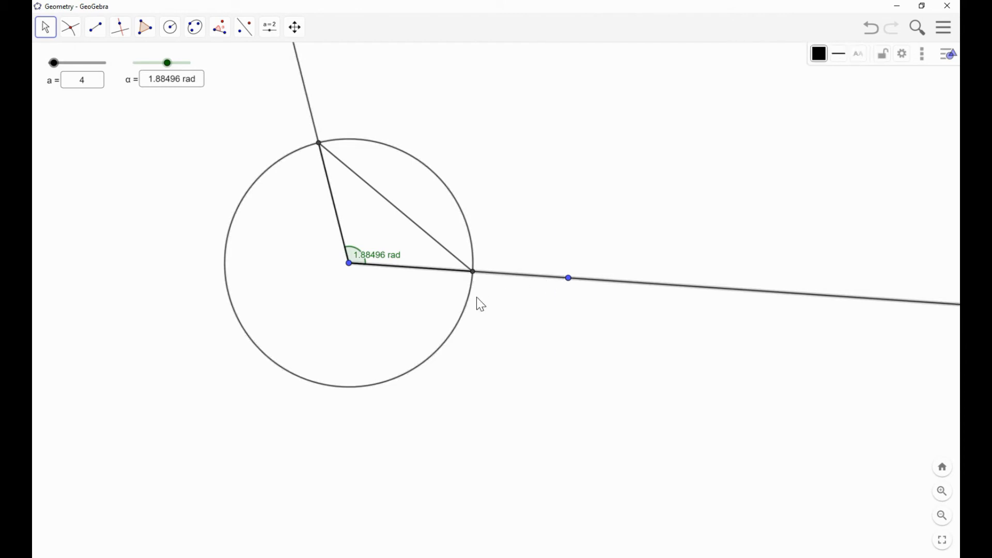
{"action": "left_click", "coordinate": [469, 311]}
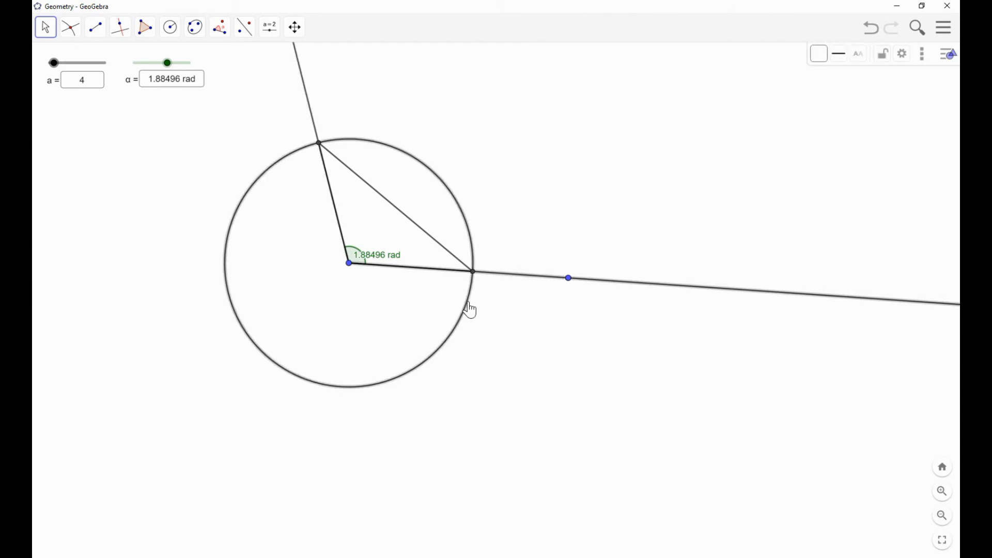
{"action": "left_click", "coordinate": [314, 124]}
{"action": "right_click", "coordinate": [314, 124]}
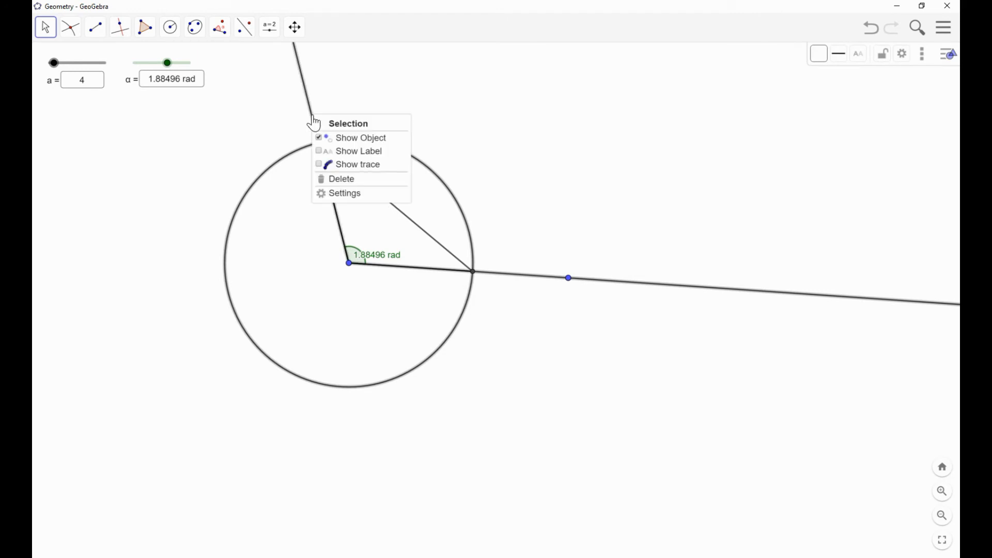
{"action": "left_click", "coordinate": [350, 197]}
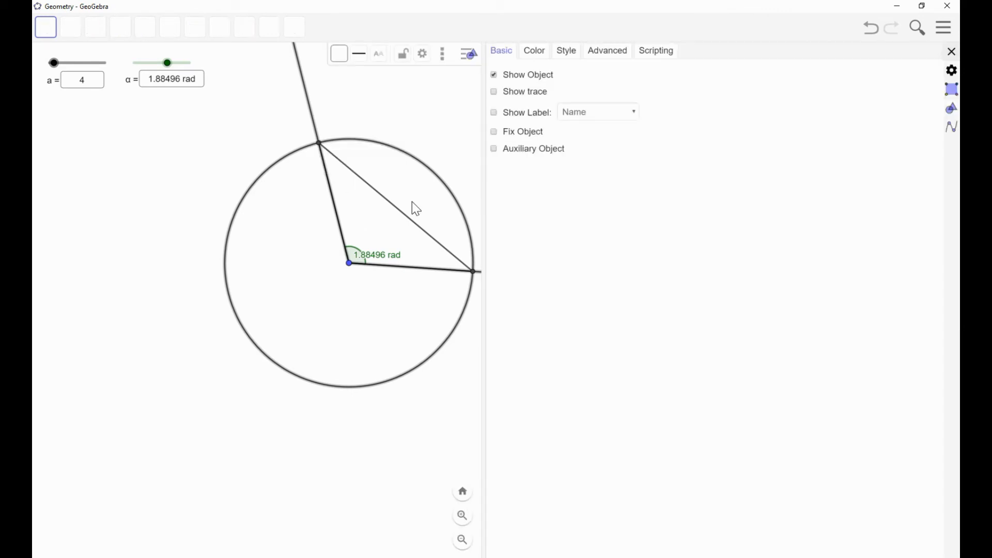
{"action": "left_click", "coordinate": [574, 53]}
{"action": "left_click_drag", "start_coordinate": [522, 87], "coordinate": [505, 87]}
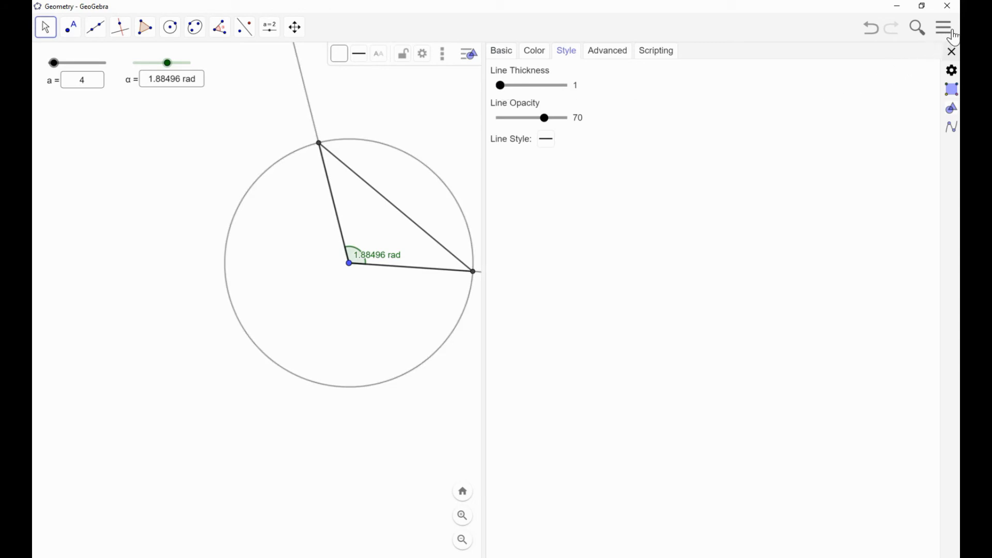
{"action": "left_click", "coordinate": [953, 57]}
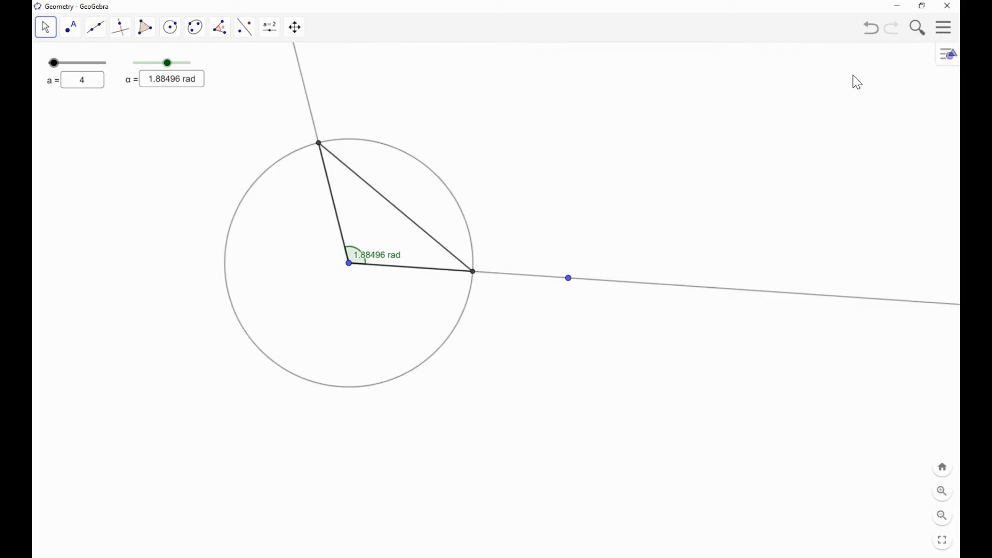
Step: Color the triangle's three segments blue and set their line thickness to 8
{"action": "left_click", "coordinate": [45, 28]}
{"action": "left_click", "coordinate": [112, 84]}
{"action": "key", "text": "Escape"}
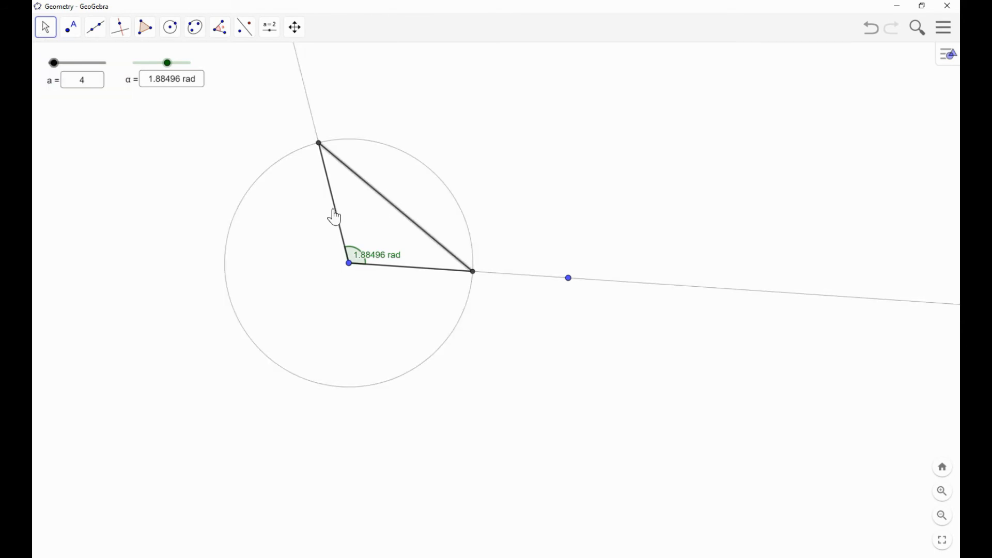
{"action": "left_click", "coordinate": [407, 268], "text": "ctrl"}
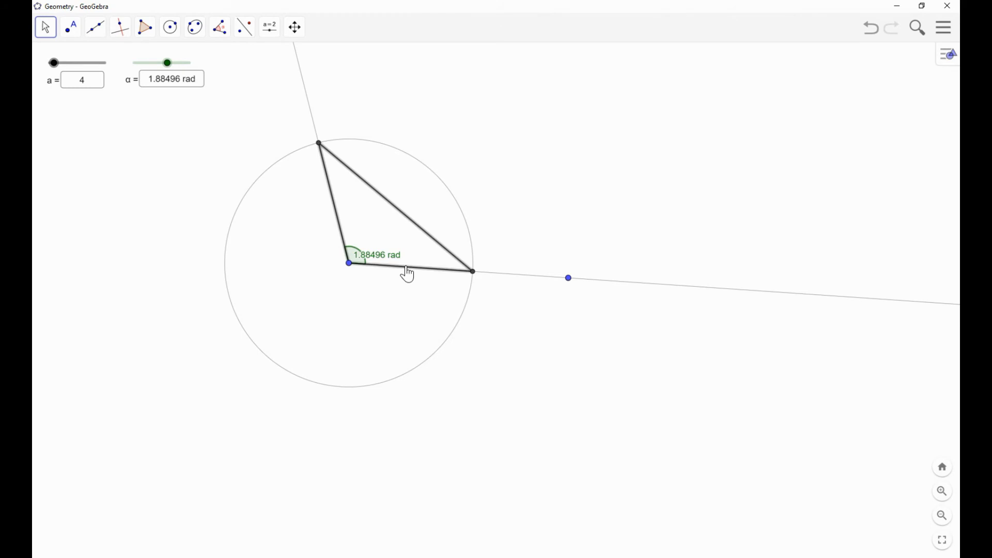
{"action": "right_click", "coordinate": [407, 269]}
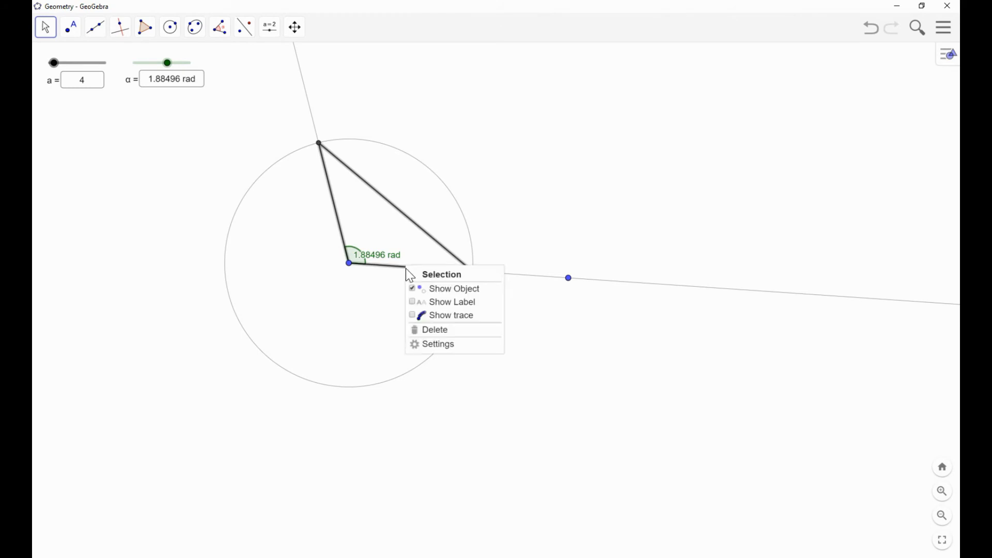
{"action": "left_click", "coordinate": [440, 343]}
{"action": "left_click", "coordinate": [539, 52]}
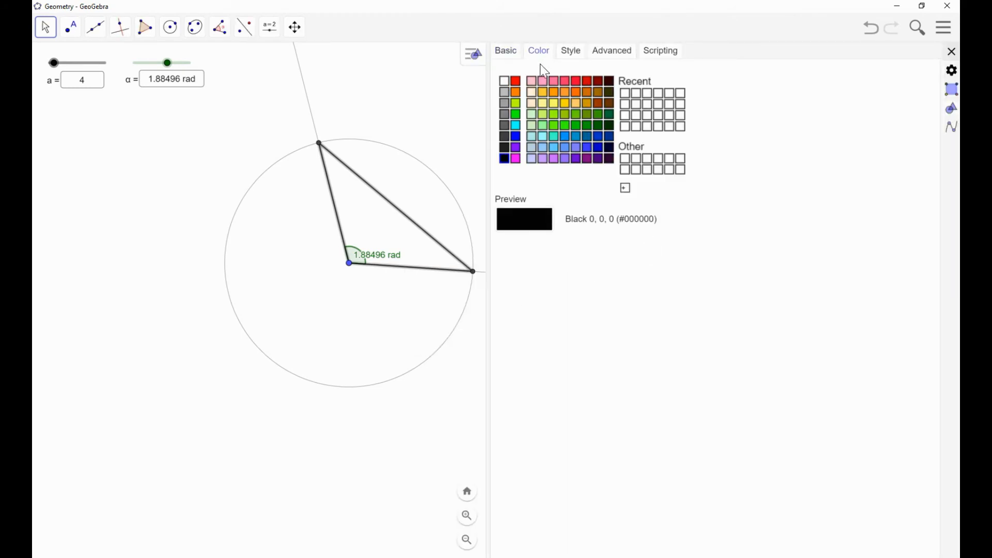
{"action": "left_click", "coordinate": [516, 139]}
{"action": "left_click", "coordinate": [572, 52]}
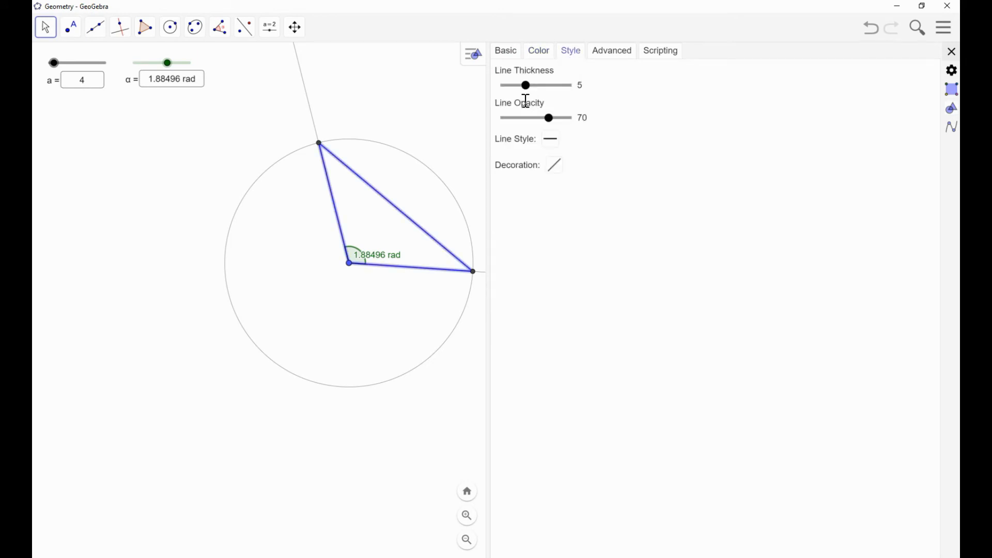
{"action": "left_click_drag", "start_coordinate": [529, 93], "coordinate": [545, 95]}
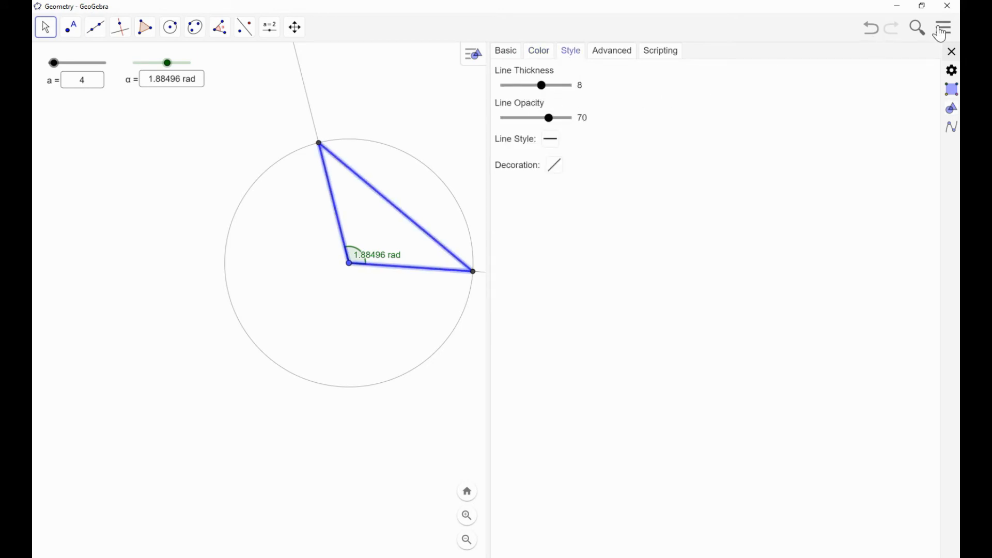
{"action": "left_click", "coordinate": [953, 52]}
{"action": "left_click", "coordinate": [471, 96]}
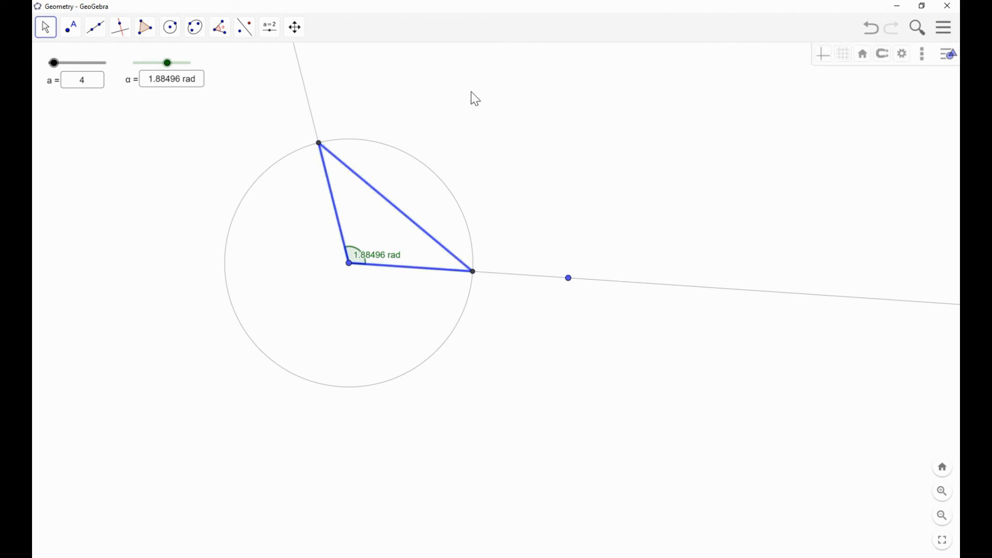
Step: Add a single-tick decoration to the triangle side lying on the second ray, segment CA
{"action": "left_click", "coordinate": [334, 206]}
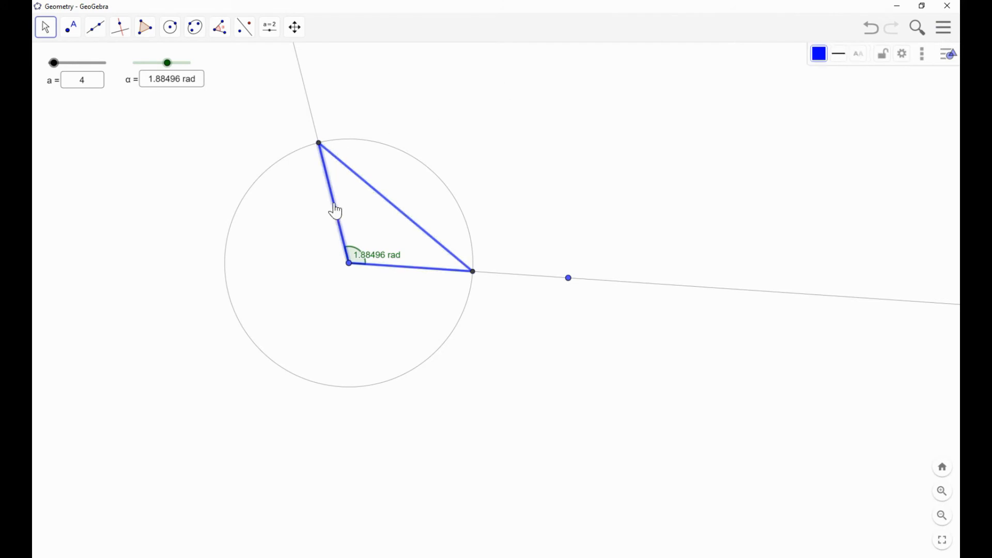
{"action": "right_click", "coordinate": [335, 212]}
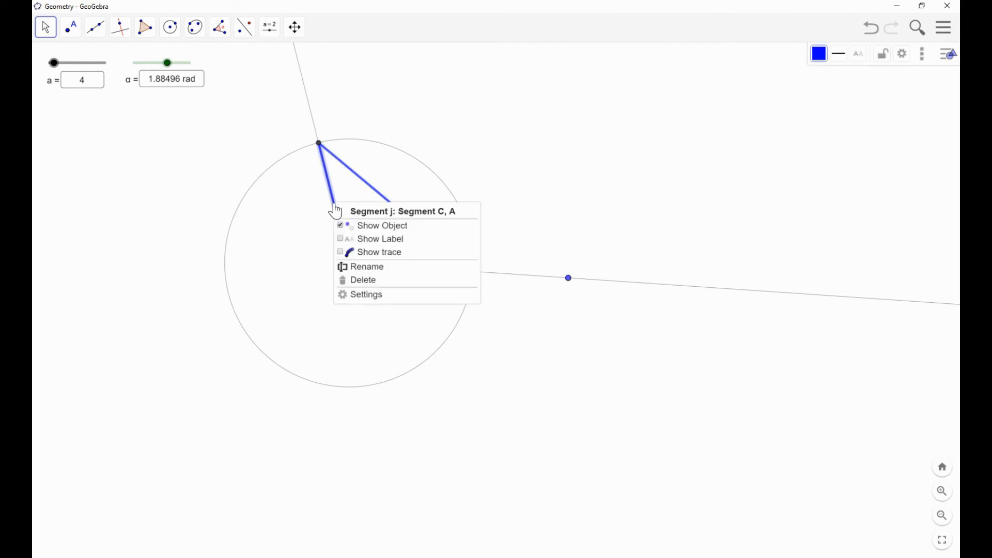
{"action": "left_click", "coordinate": [381, 295]}
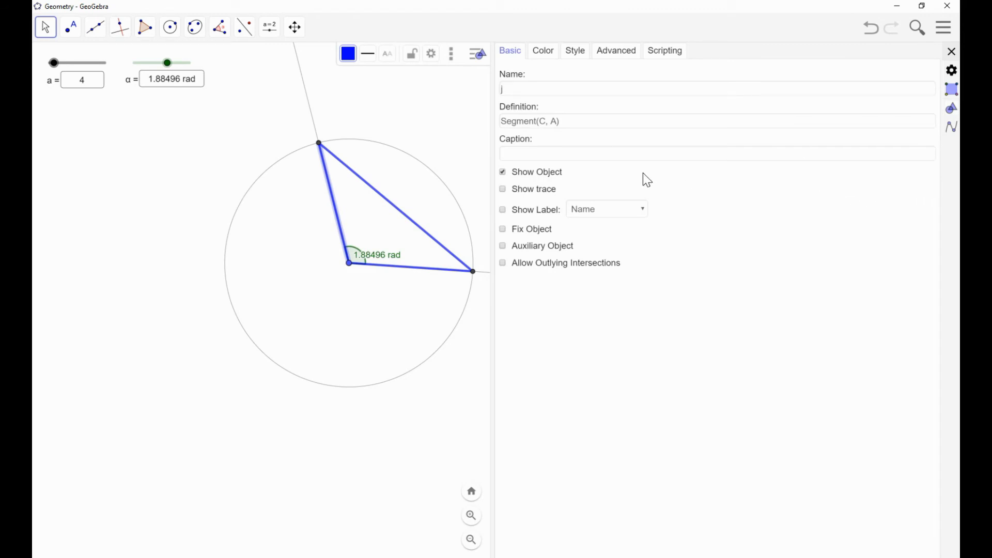
{"action": "left_click", "coordinate": [575, 52]}
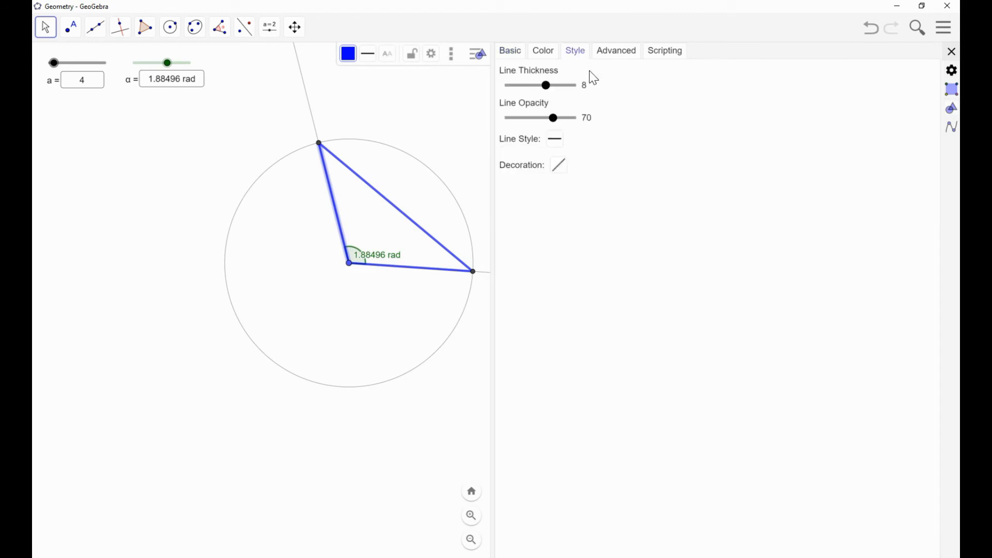
{"action": "left_click", "coordinate": [563, 166]}
{"action": "left_click", "coordinate": [565, 211]}
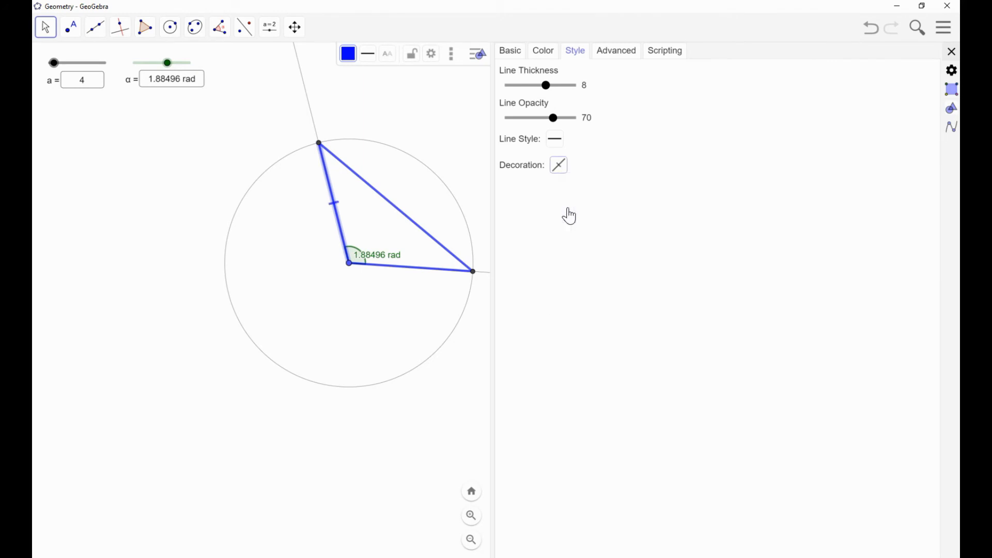
Step: Add a single-tick decoration to the triangle side on the first ray, segment AD
{"action": "left_click", "coordinate": [423, 277]}
{"action": "right_click", "coordinate": [423, 275]}
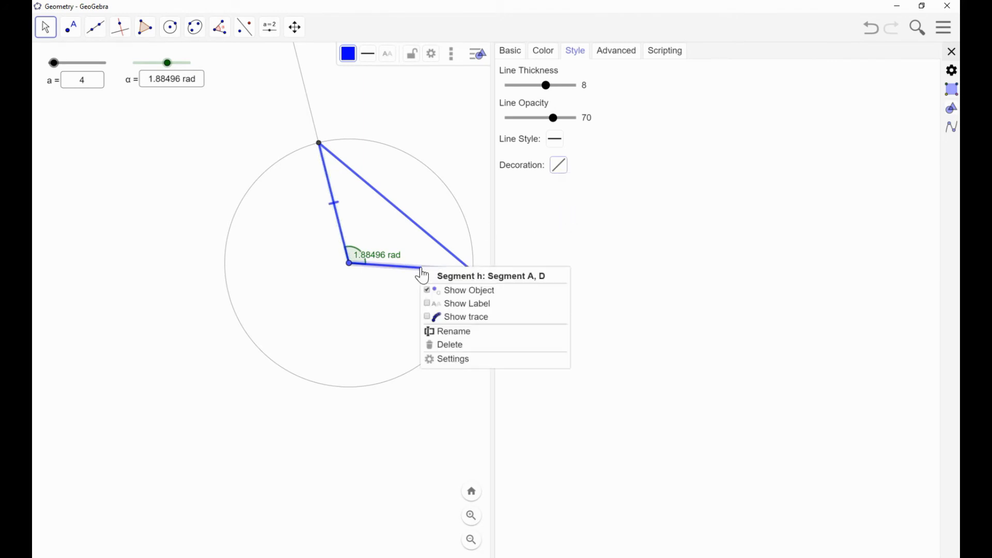
{"action": "left_click", "coordinate": [448, 361]}
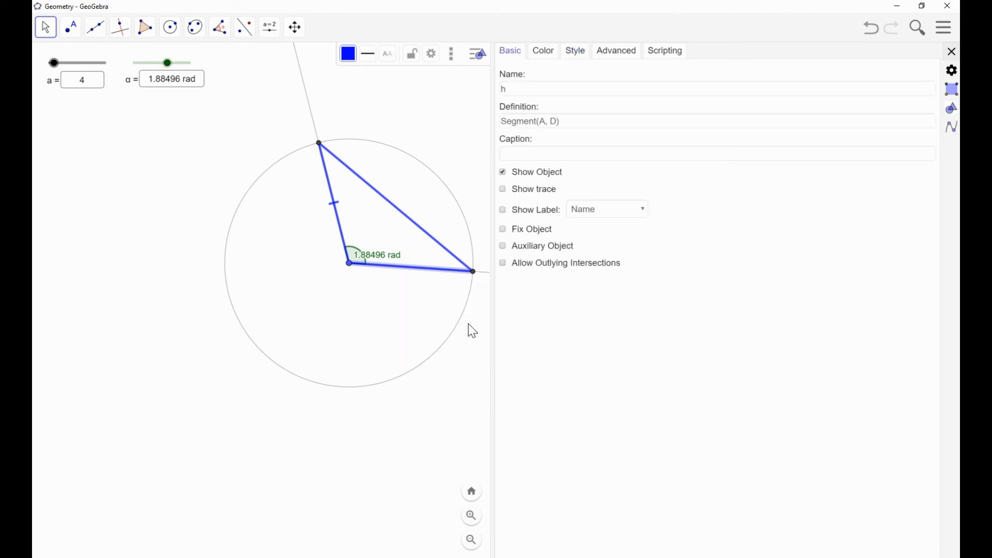
{"action": "left_click", "coordinate": [576, 51]}
{"action": "left_click", "coordinate": [561, 165]}
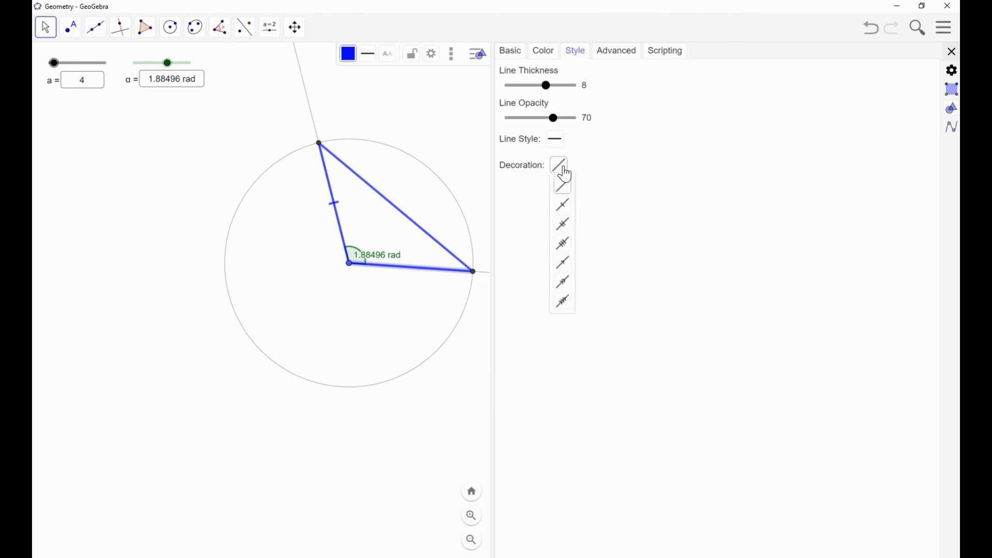
{"action": "left_click", "coordinate": [563, 210]}
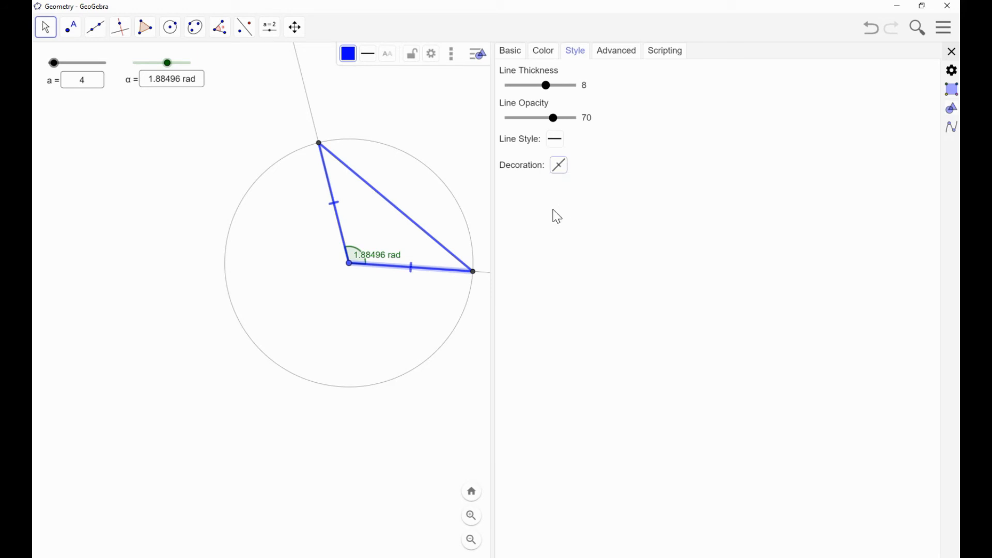
Step: Move the angle's value label just below the circle's center, outside the triangle, and close the object settings
{"action": "left_click", "coordinate": [45, 30]}
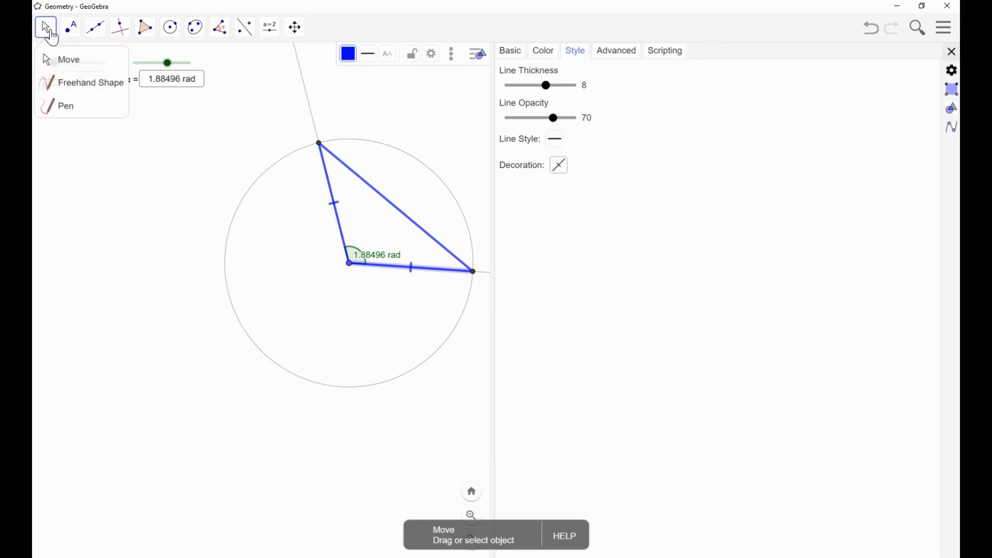
{"action": "left_click", "coordinate": [284, 148]}
{"action": "left_click_drag", "start_coordinate": [363, 270], "coordinate": [329, 301]}
{"action": "left_click", "coordinate": [952, 52]}
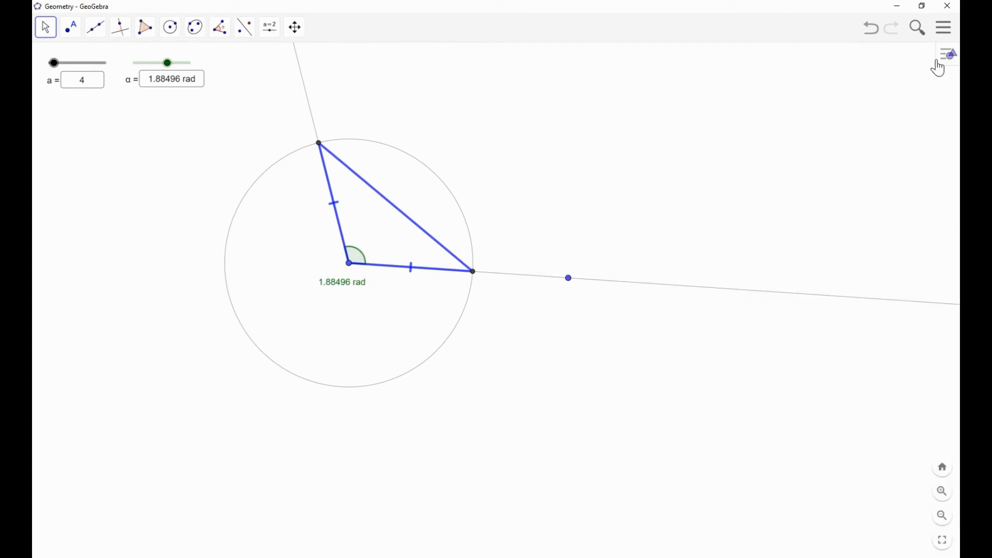
Step: Test the α slider with a small change, and enter pi/3 as the angle in the α input box
{"action": "left_click_drag", "start_coordinate": [168, 63], "coordinate": [116, 76]}
{"action": "left_click", "coordinate": [173, 79]}
{"action": "left_click", "coordinate": [116, 77]}
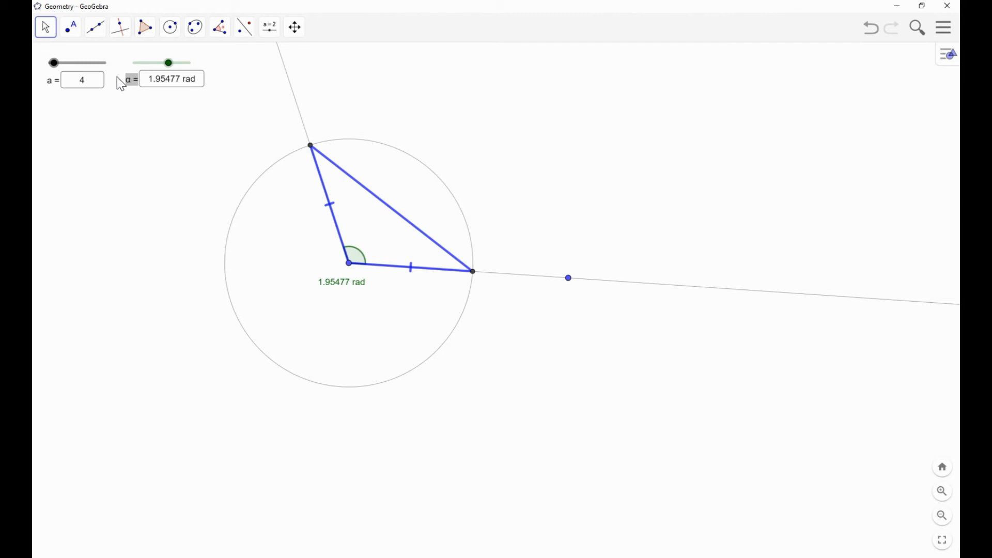
{"action": "left_click", "coordinate": [181, 81]}
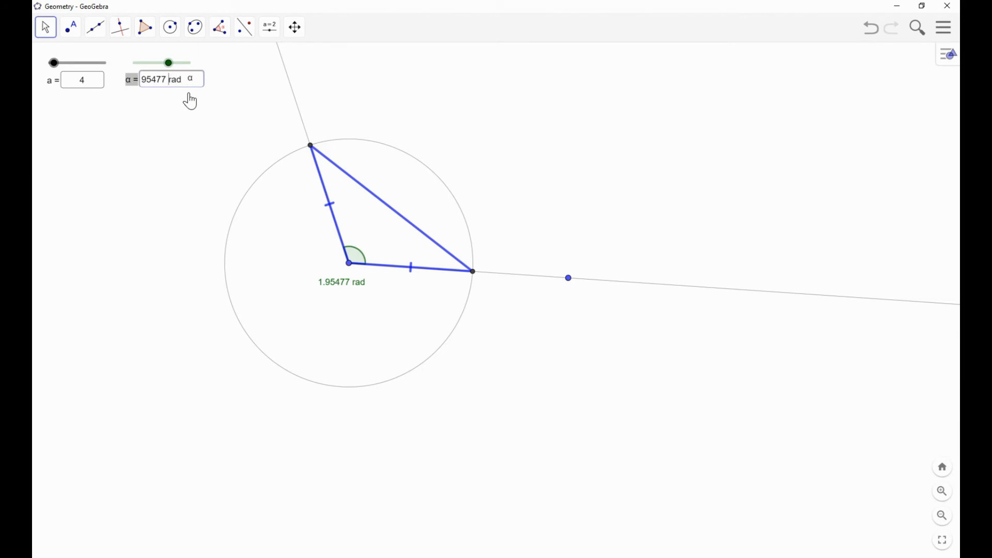
{"action": "key", "text": "BackSpace"}
{"action": "key", "text": "BackSpace"}
{"action": "key", "text": "BackSpace"}
{"action": "key", "text": "BackSpace"}
{"action": "key", "text": "BackSpace"}
{"action": "key", "text": "BackSpace"}
{"action": "key", "text": "BackSpace"}
{"action": "type", "text": "pi/3"}
{"action": "key", "text": "Return"}
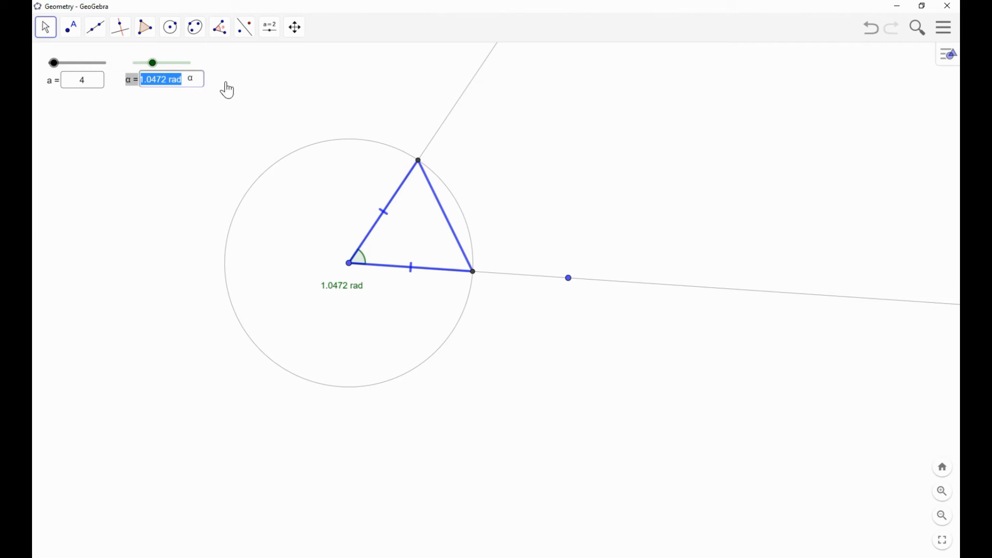
Step: Replace the angle in the α input box with a multiple of pi equal to 1.88496 rad
{"action": "left_click", "coordinate": [171, 81]}
{"action": "left_click_drag", "start_coordinate": [168, 79], "coordinate": [127, 78]}
{"action": "key", "text": "BackSpace"}
{"action": "key", "text": "BackSpace"}
{"action": "key", "text": "BackSpace"}
{"action": "key", "text": "BackSpace"}
{"action": "key", "text": "BackSpace"}
{"action": "key", "text": "BackSpace"}
{"action": "key", "text": "BackSpace"}
{"action": "key", "text": "BackSpace"}
{"action": "key", "text": "BackSpace"}
{"action": "key", "text": "BackSpace"}
{"action": "type", "text": "pi"}
{"action": "type", "text": ".6"}
{"action": "type", "text": " rad"}
{"action": "key", "text": "Delete"}
{"action": "key", "text": "Return"}
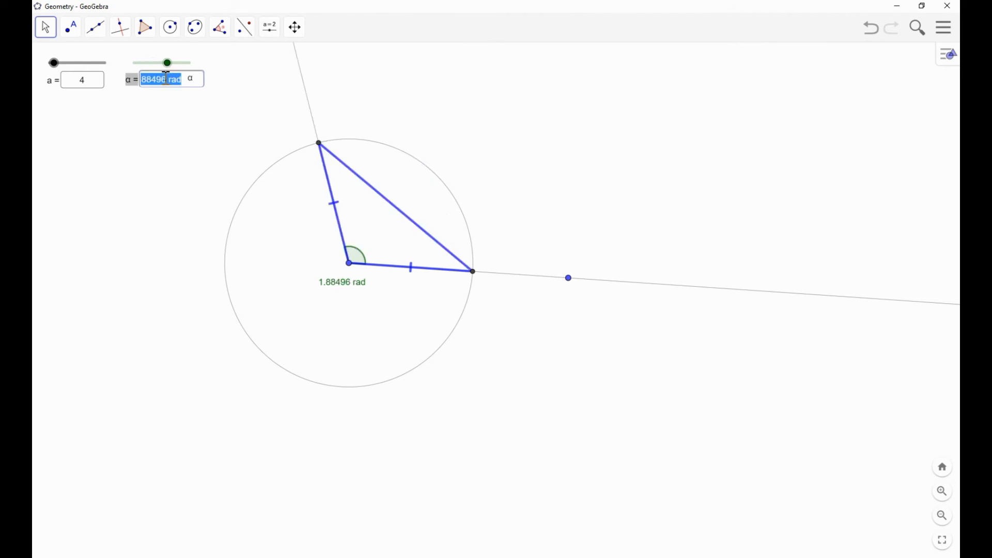
Step: Enter pi/6 rad as the angle in the α input box
{"action": "left_click", "coordinate": [169, 78]}
{"action": "left_click_drag", "start_coordinate": [166, 80], "coordinate": [115, 81]}
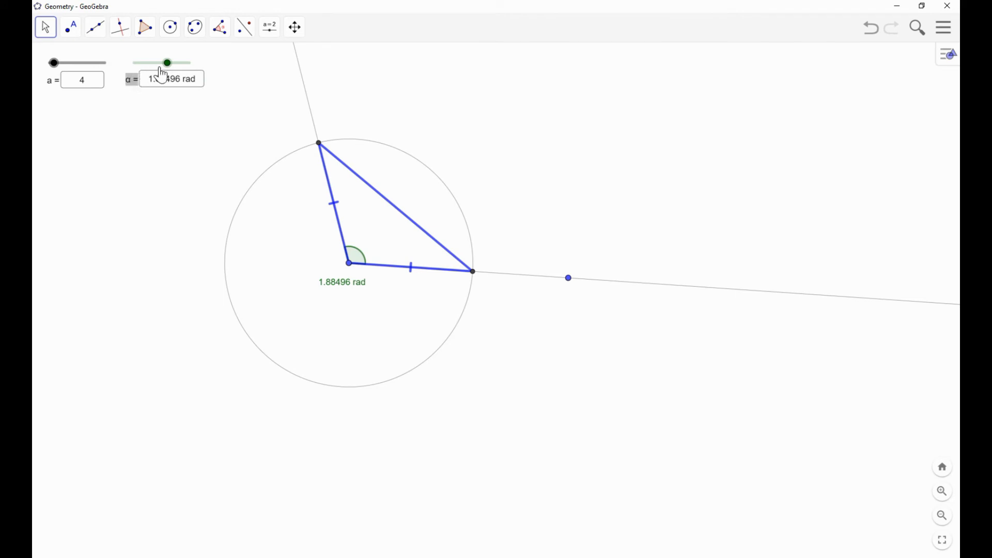
{"action": "left_click_drag", "start_coordinate": [173, 80], "coordinate": [127, 83]}
{"action": "key", "text": "BackSpace"}
{"action": "key", "text": "BackSpace"}
{"action": "key", "text": "BackSpace"}
{"action": "key", "text": "BackSpace"}
{"action": "key", "text": "BackSpace"}
{"action": "key", "text": "BackSpace"}
{"action": "key", "text": "BackSpace"}
{"action": "key", "text": "BackSpace"}
{"action": "key", "text": "BackSpace"}
{"action": "key", "text": "BackSpace"}
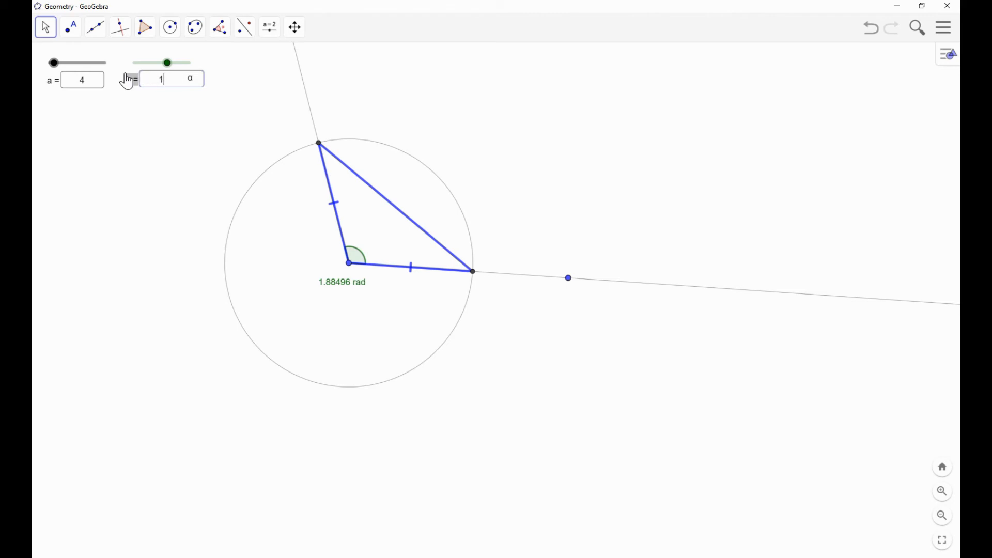
{"action": "type", "text": "pi/6"}
{"action": "key", "text": "Delete"}
{"action": "type", "text": "rad"}
{"action": "key", "text": "Return"}
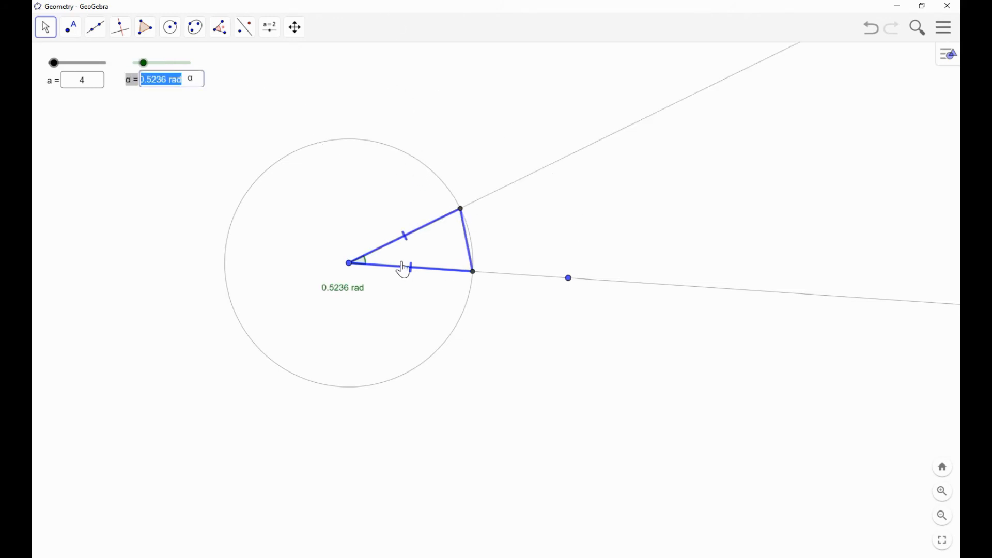
Step: Set slider a to 7.5 and slider α to 0.7854 rad
{"action": "left_click_drag", "start_coordinate": [54, 63], "coordinate": [70, 64]}
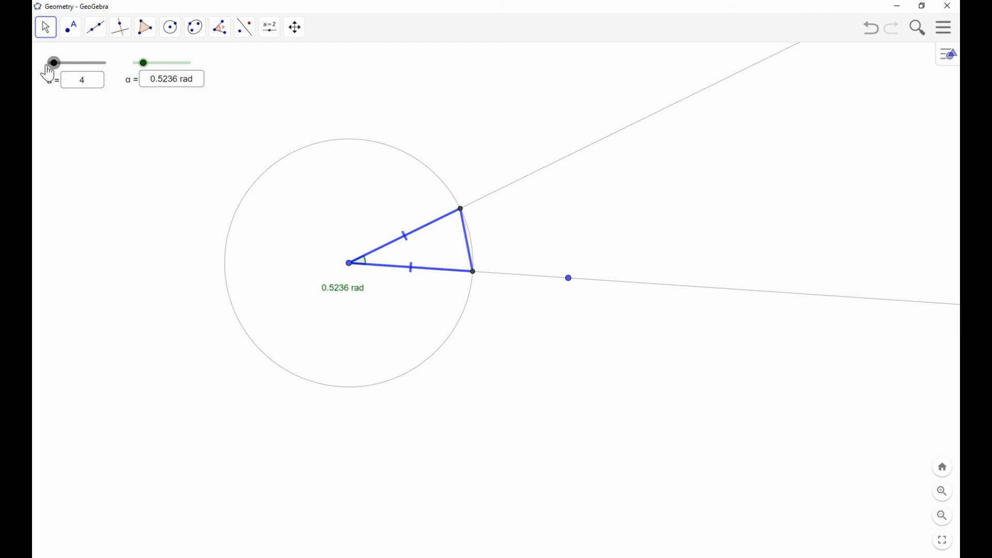
{"action": "left_click", "coordinate": [461, 208]}
{"action": "mouse_move", "coordinate": [54, 64]}
{"action": "left_mouse_down"}
{"action": "mouse_move", "coordinate": [73, 67]}
{"action": "mouse_move", "coordinate": [45, 78]}
{"action": "mouse_move", "coordinate": [69, 75]}
{"action": "mouse_move", "coordinate": [48, 73]}
{"action": "mouse_move", "coordinate": [61, 72]}
{"action": "left_mouse_up"}
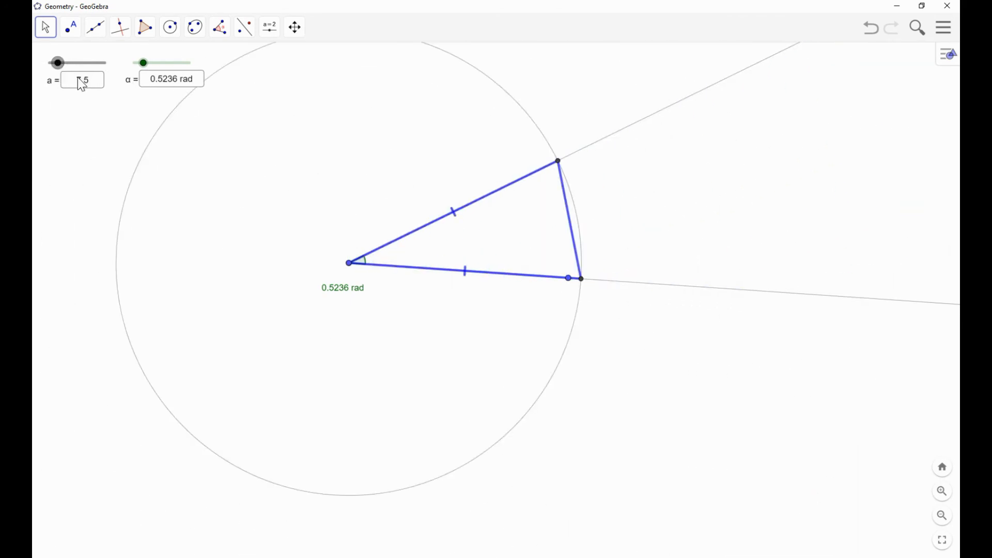
{"action": "mouse_move", "coordinate": [144, 63]}
{"action": "left_mouse_down"}
{"action": "mouse_move", "coordinate": [159, 63]}
{"action": "mouse_move", "coordinate": [138, 64]}
{"action": "mouse_move", "coordinate": [157, 63]}
{"action": "mouse_move", "coordinate": [148, 64]}
{"action": "left_mouse_up"}
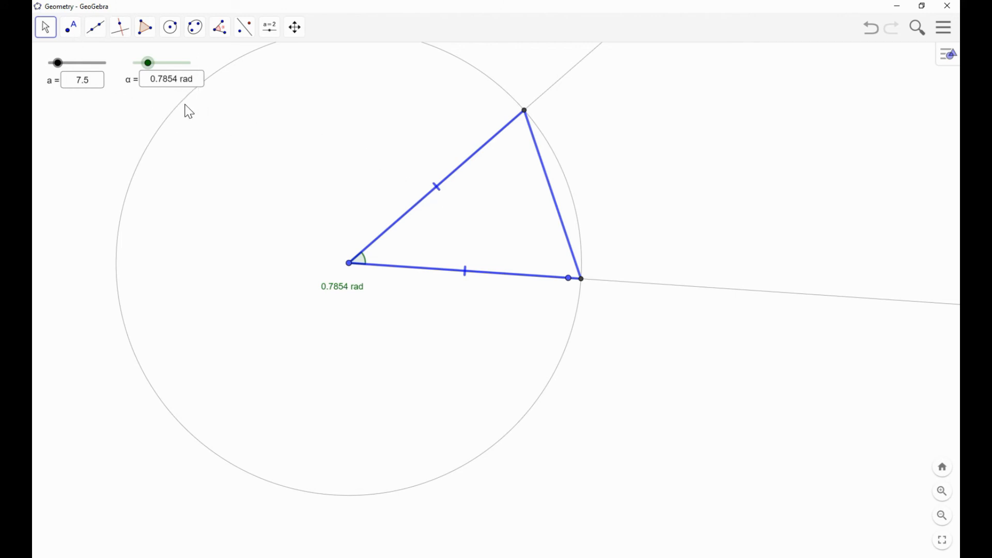
{"action": "left_click", "coordinate": [412, 216]}
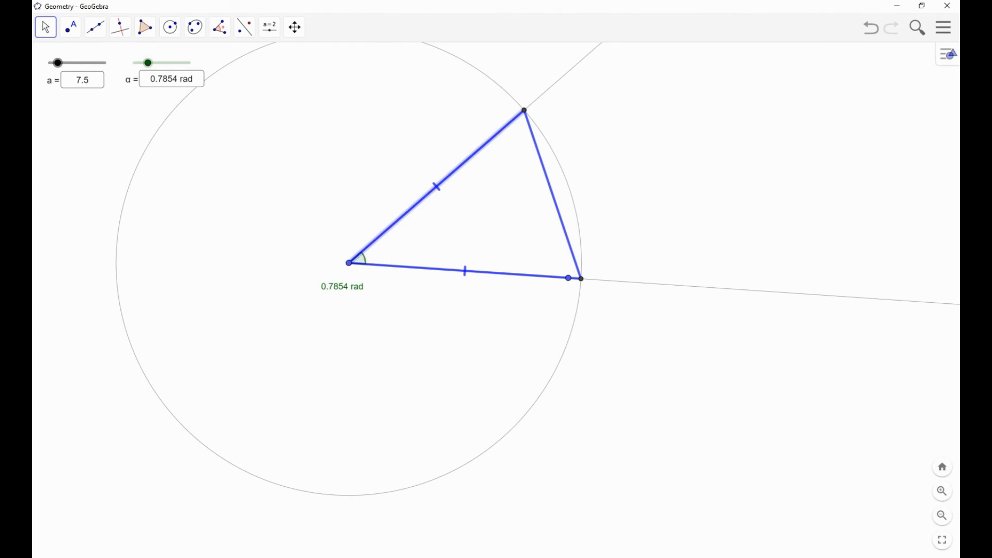
Step: Move the circle's center point around the canvas, leaving it just below the point that directs the first ray
{"action": "left_click", "coordinate": [47, 28]}
{"action": "left_click_drag", "start_coordinate": [348, 263], "coordinate": [534, 299]}
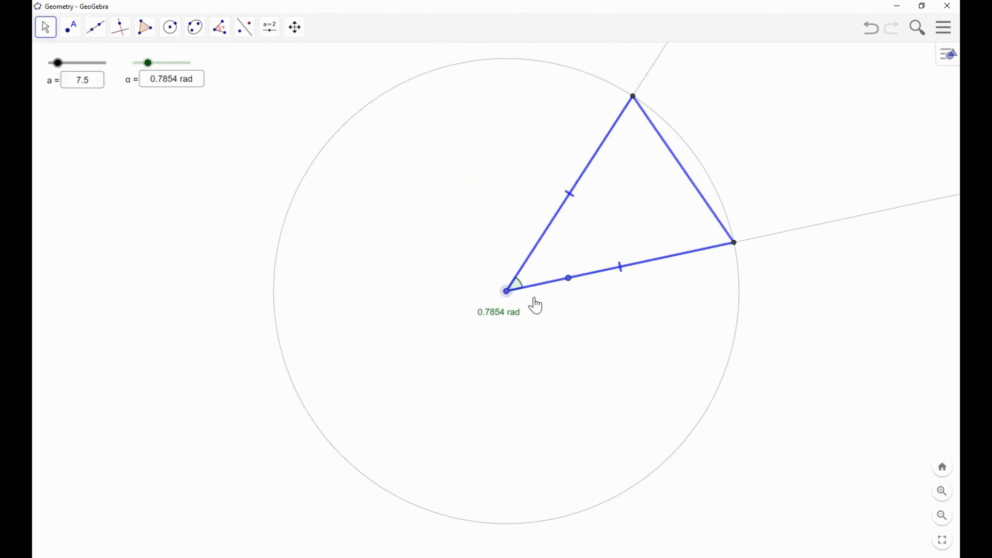
{"action": "left_click", "coordinate": [948, 29]}
{"action": "left_click", "coordinate": [738, 101]}
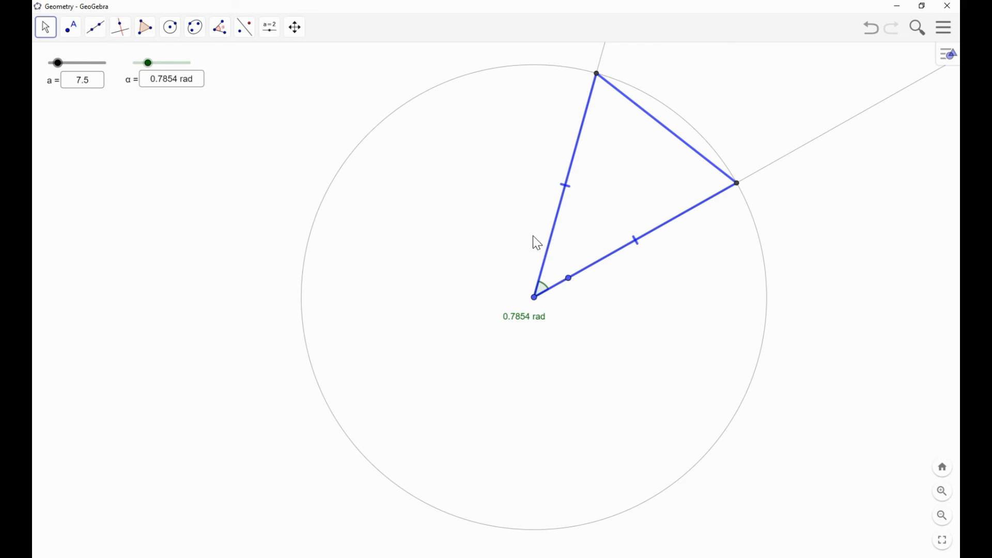
{"action": "left_click_drag", "start_coordinate": [535, 298], "coordinate": [374, 201]}
{"action": "left_click_drag", "start_coordinate": [477, 254], "coordinate": [583, 305]}
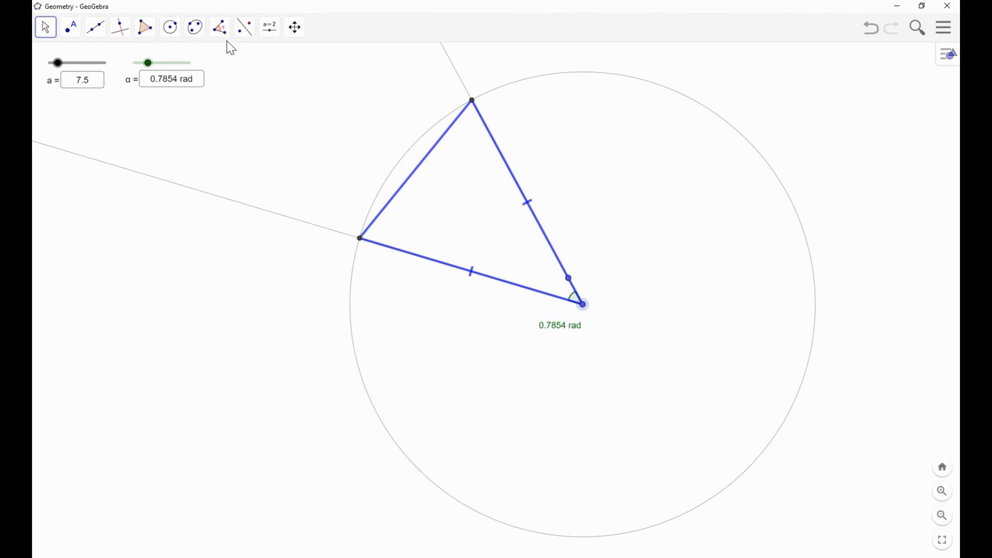
Step: Insert a filler text block over the sliders, with two long rows of the letter m followed by several short m lines
{"action": "left_click", "coordinate": [269, 30]}
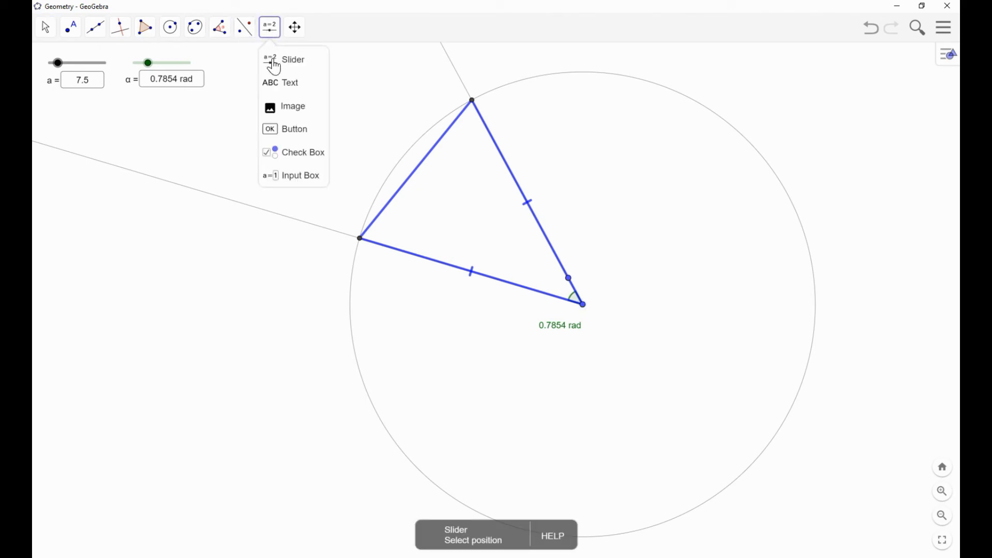
{"action": "left_click", "coordinate": [38, 49]}
{"action": "left_click", "coordinate": [420, 283]}
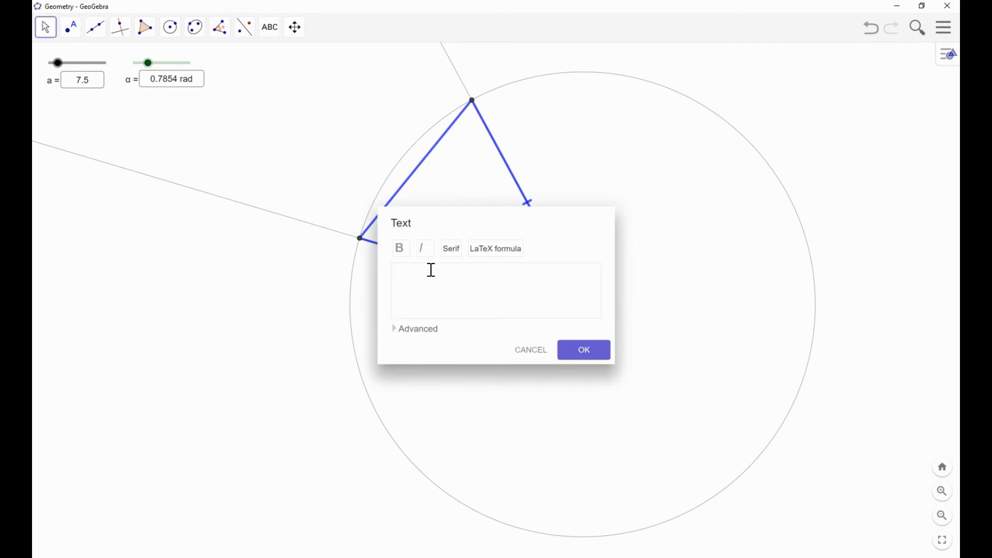
{"action": "type", "text": "mmmmmmmmmmmmmmmmmmmmmmmmmmmmmmmmmmmmmmmmmmmmmm"}
{"action": "key", "text": "Return"}
{"action": "type", "text": "mmmmmmmmmmmmmmmmmmmmmm"}
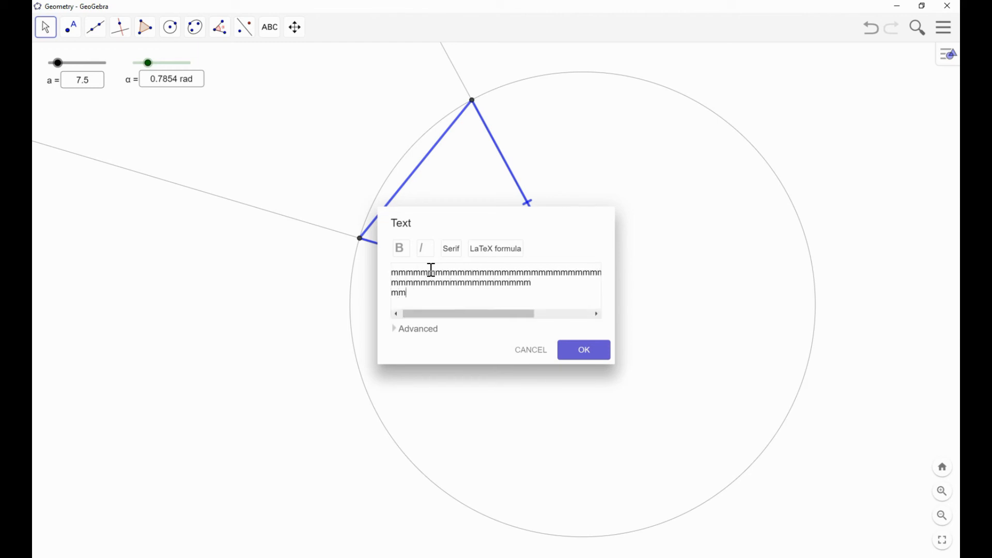
{"action": "type", "text": "m"}
{"action": "key", "text": "Return"}
{"action": "type", "text": "m"}
{"action": "key", "text": "Return"}
{"action": "type", "text": "m"}
{"action": "key", "text": "Return"}
{"action": "type", "text": "m"}
{"action": "key", "text": "Return"}
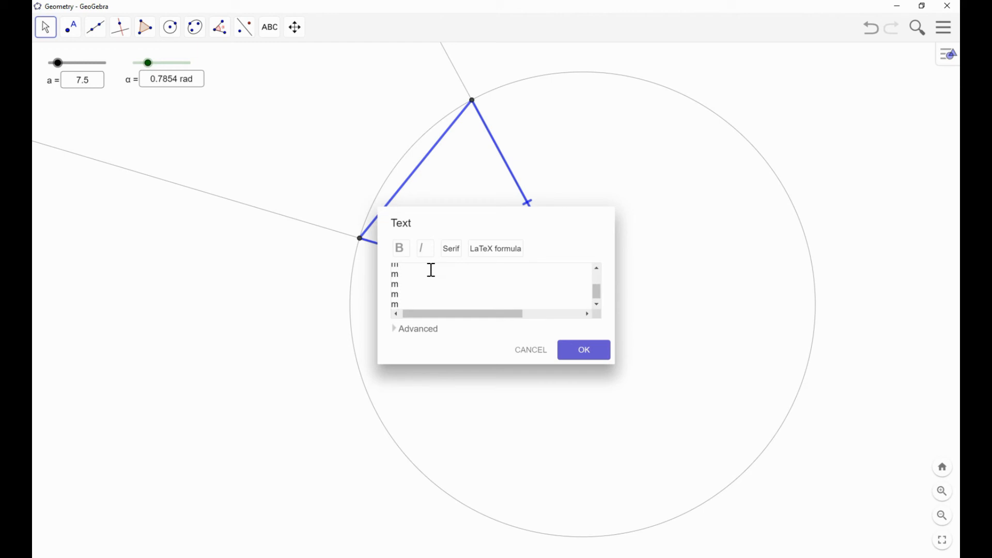
{"action": "left_click", "coordinate": [584, 364]}
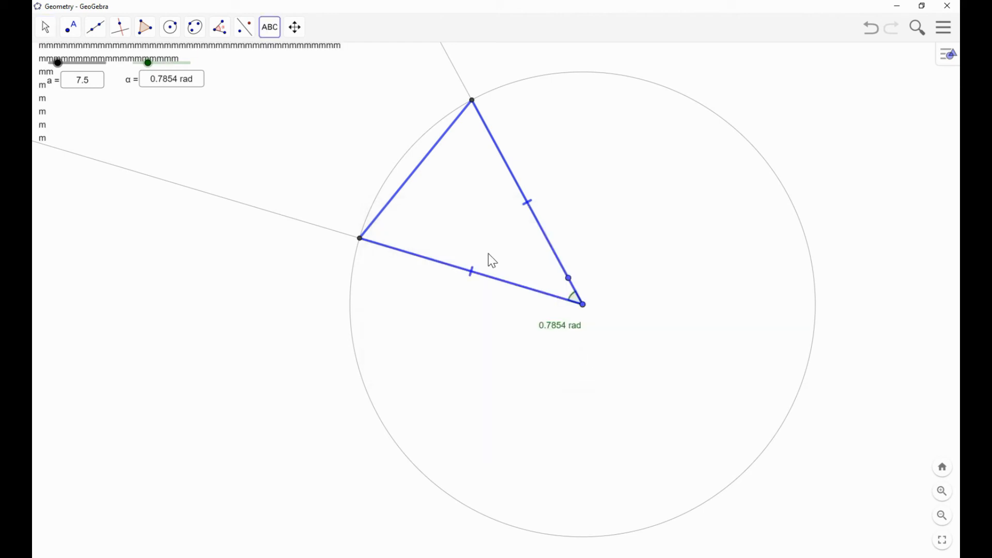
Step: Shorten the first row of the filler text to match the length of its second row
{"action": "double_click", "coordinate": [214, 56]}
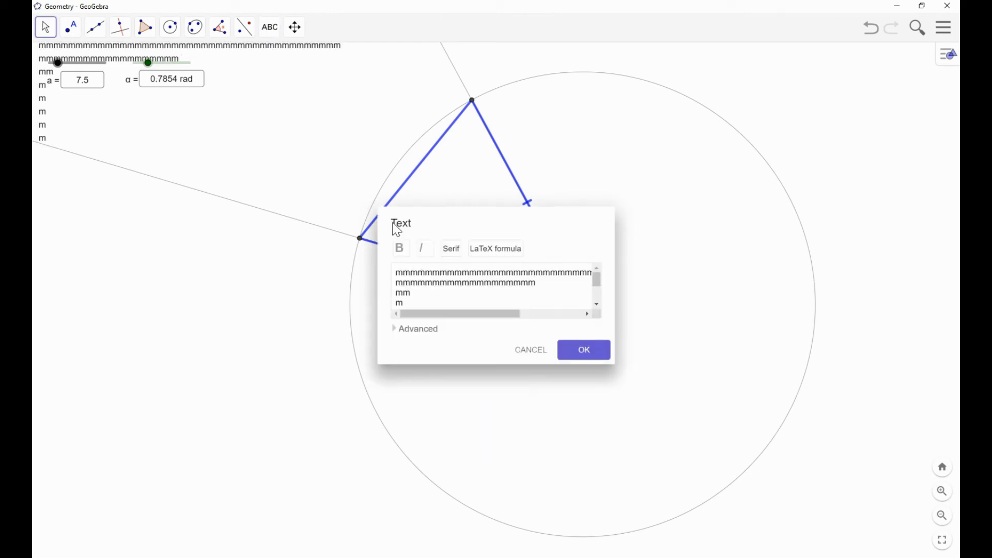
{"action": "left_click_drag", "start_coordinate": [529, 275], "coordinate": [575, 275]}
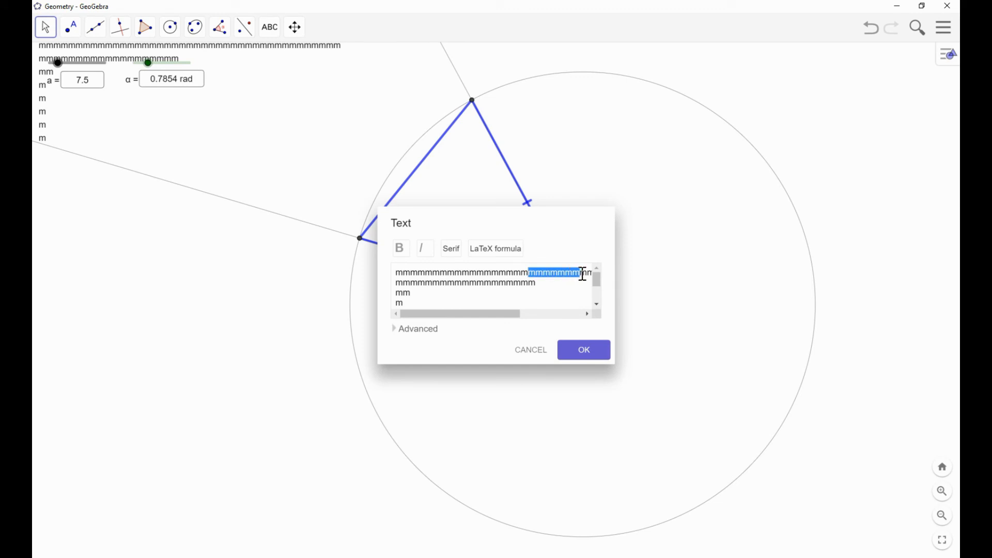
{"action": "key", "text": "BackSpace"}
{"action": "key", "text": "Delete"}
{"action": "key", "text": "Delete"}
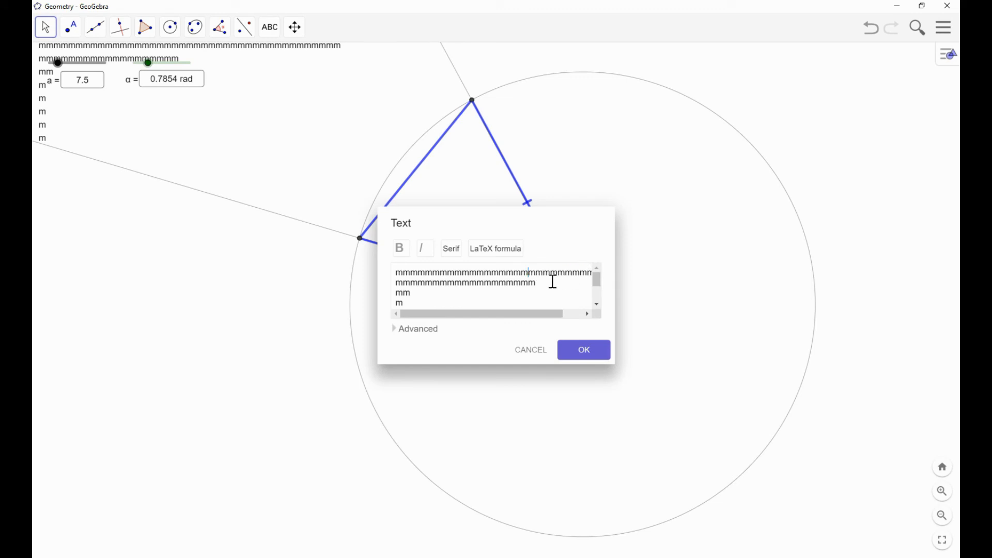
{"action": "left_click_drag", "start_coordinate": [541, 276], "coordinate": [593, 271]}
{"action": "key", "text": "BackSpace"}
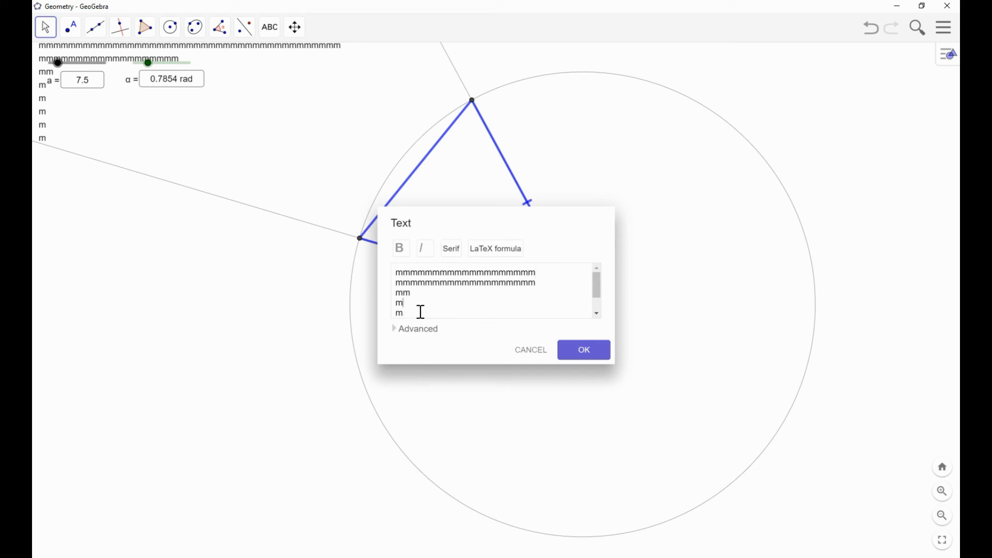
{"action": "left_click", "coordinate": [577, 354]}
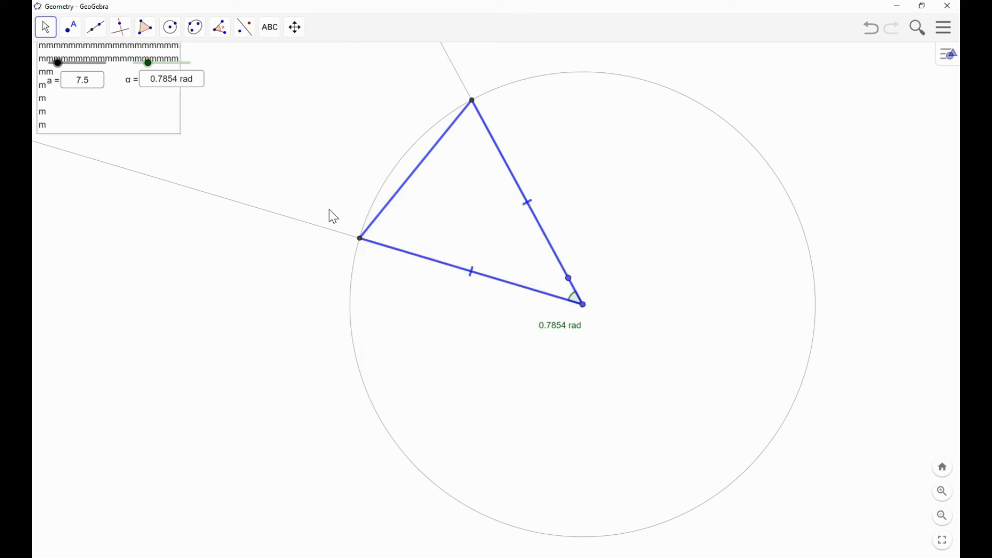
Step: Set both the foreground and background colors of the filler text to Light Orange (#FFEFD5)
{"action": "right_click", "coordinate": [147, 116]}
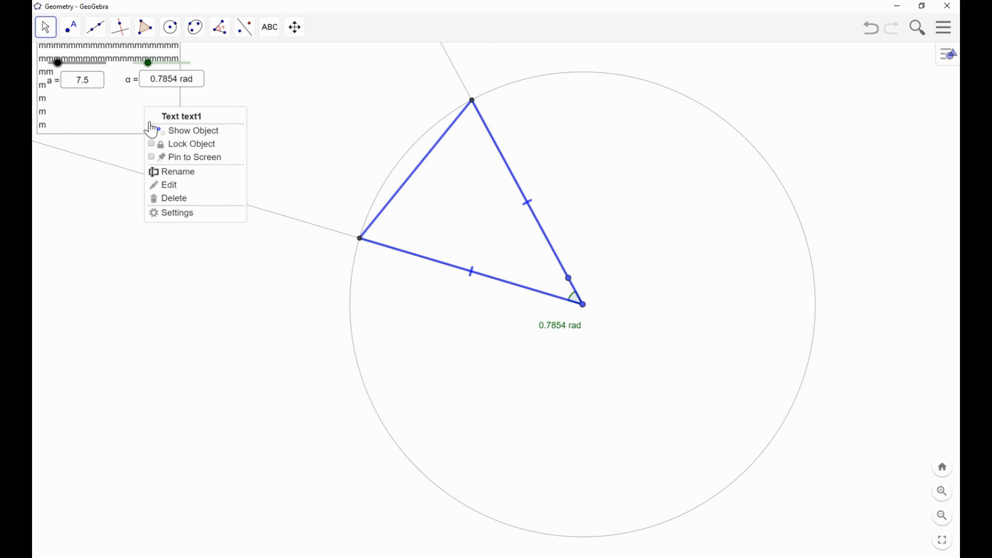
{"action": "left_click", "coordinate": [167, 223]}
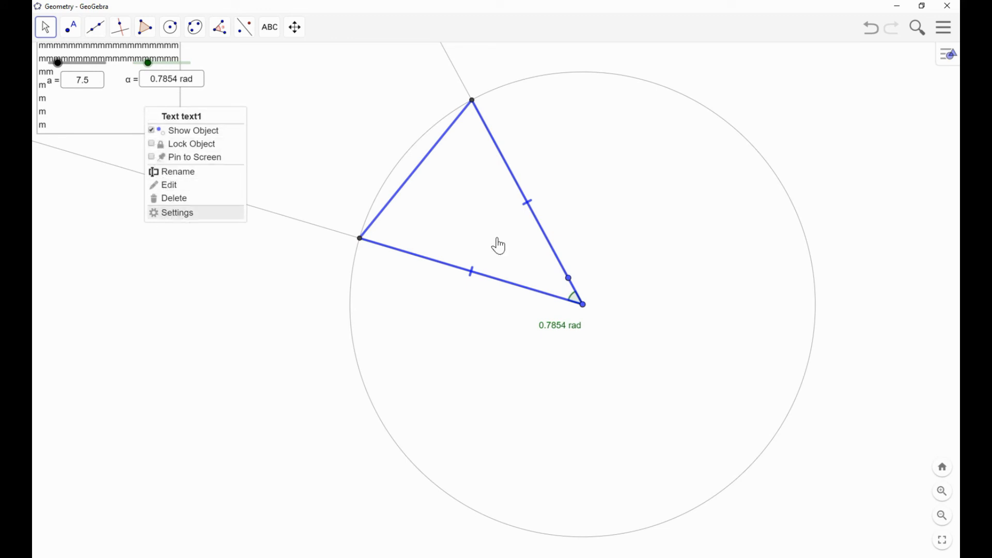
{"action": "left_click", "coordinate": [577, 63]}
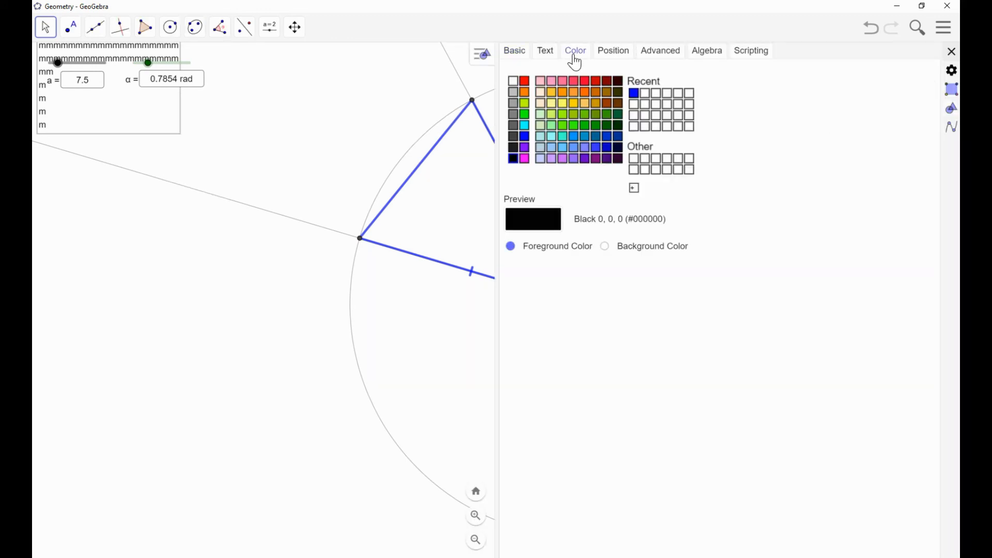
{"action": "left_click", "coordinate": [541, 92]}
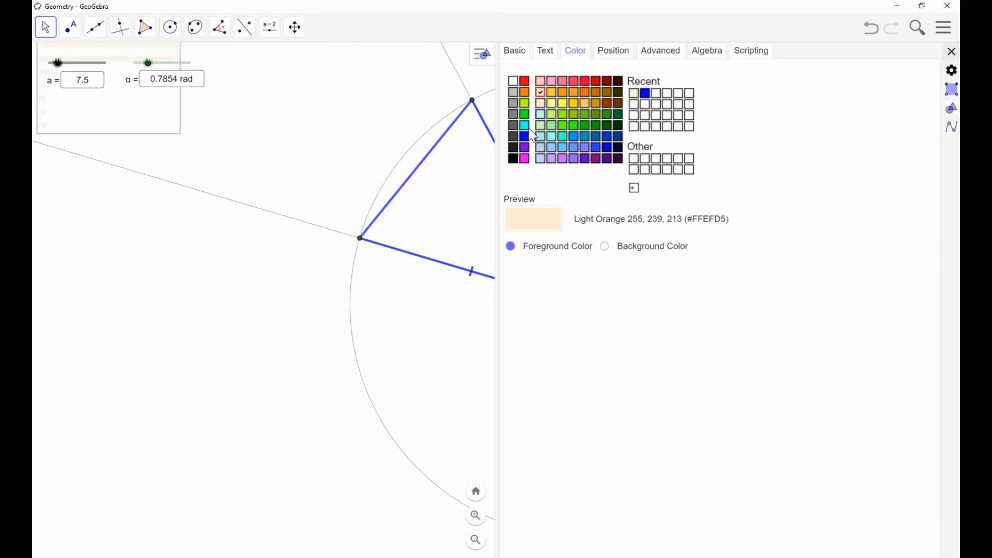
{"action": "left_click", "coordinate": [607, 248]}
{"action": "left_click", "coordinate": [540, 93]}
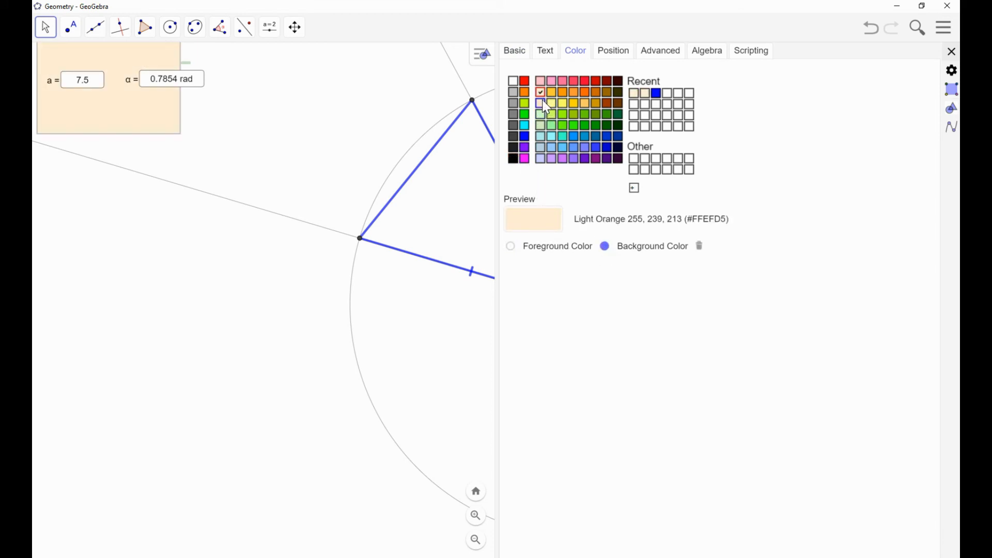
Step: Move the filler text block off the sliders to the open area below them and set its layer to 1
{"action": "left_click", "coordinate": [952, 52]}
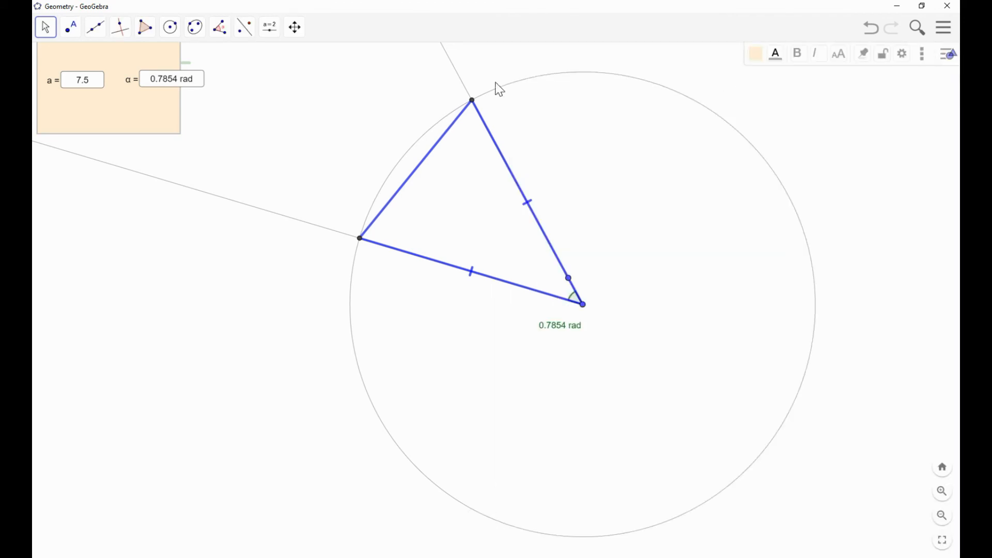
{"action": "left_click_drag", "start_coordinate": [162, 128], "coordinate": [295, 217]}
{"action": "right_click", "coordinate": [295, 214]}
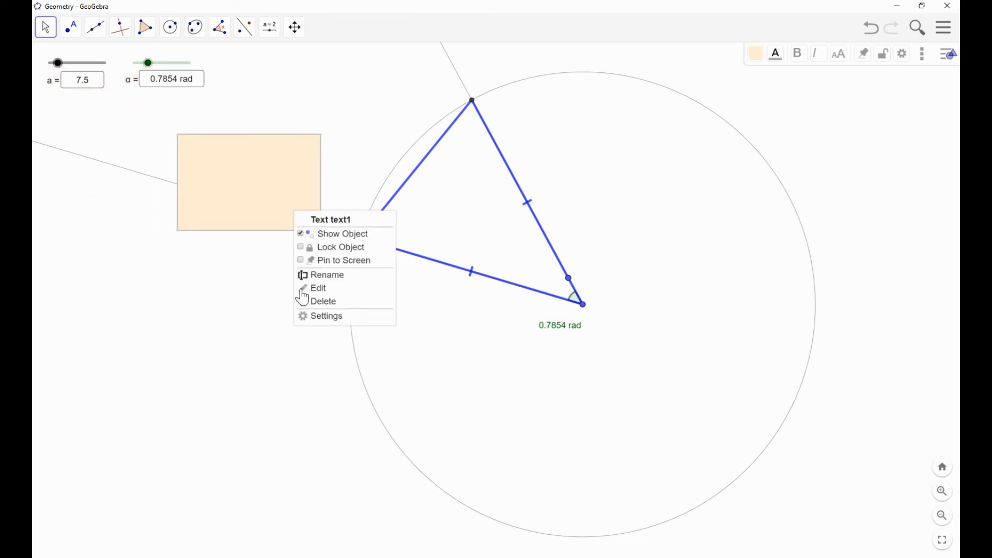
{"action": "left_click", "coordinate": [325, 317]}
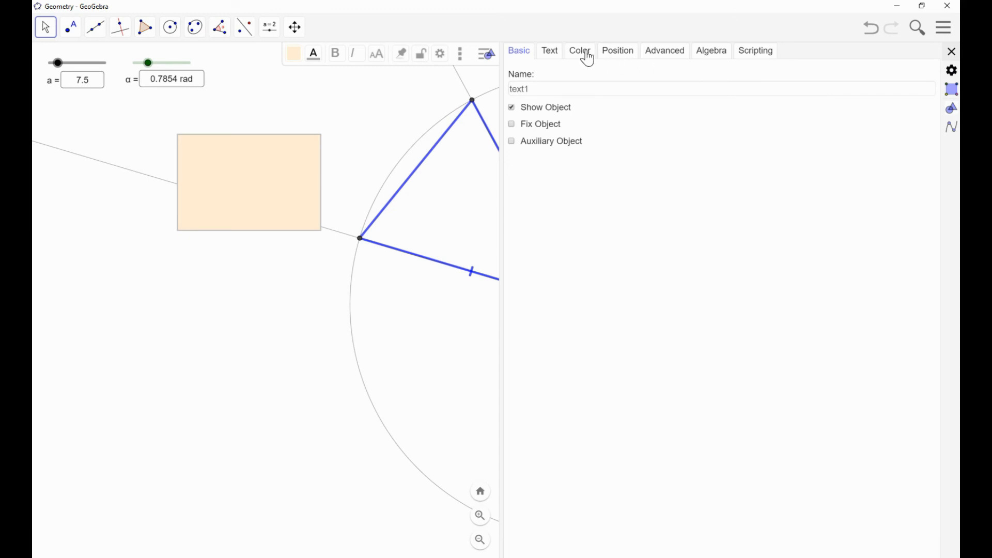
{"action": "left_click", "coordinate": [672, 58]}
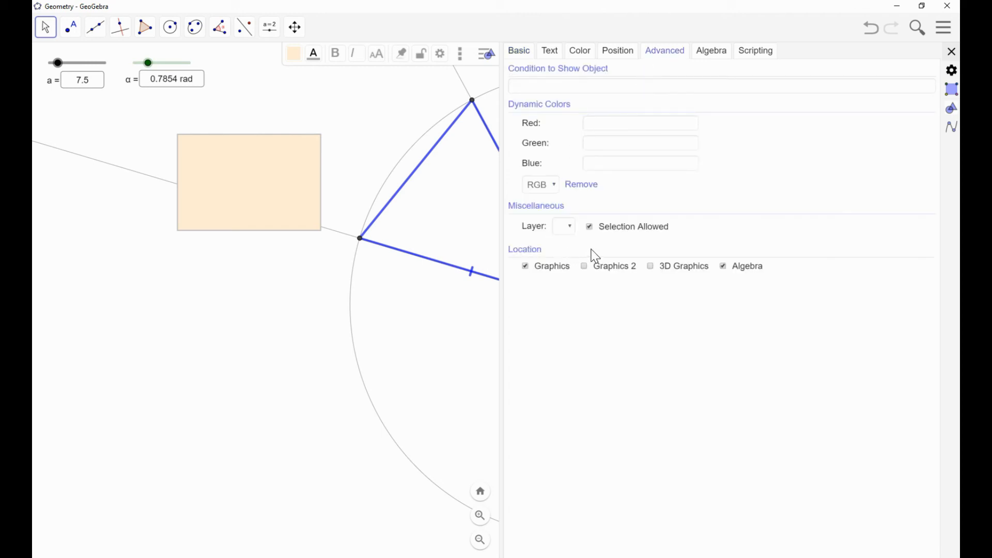
{"action": "left_click", "coordinate": [571, 225]}
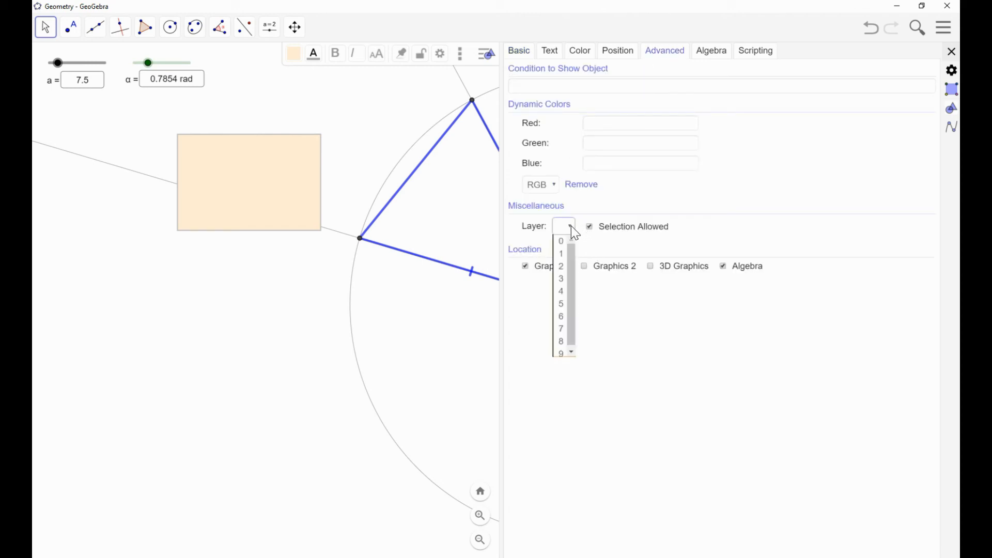
{"action": "left_click", "coordinate": [562, 254]}
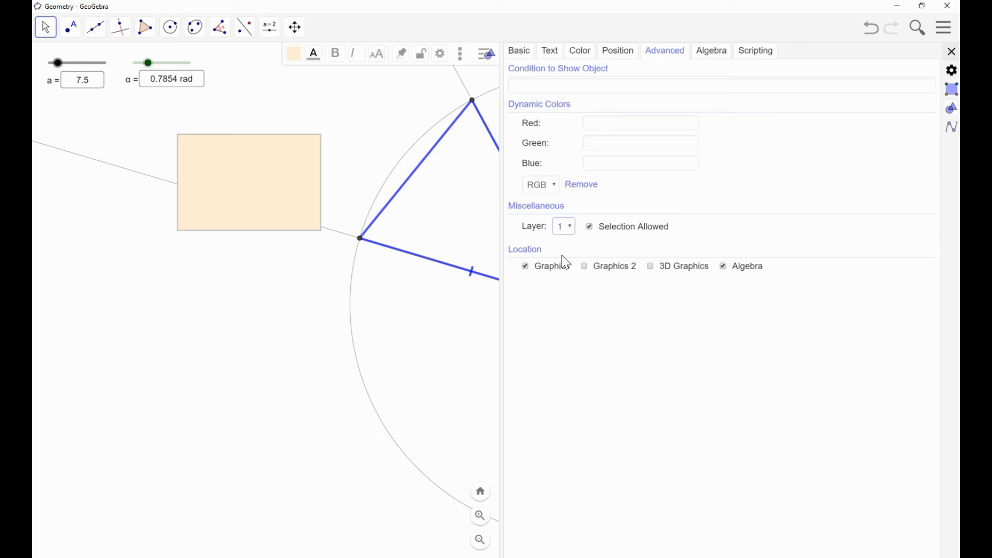
{"action": "left_click", "coordinate": [952, 51]}
{"action": "left_click_drag", "start_coordinate": [308, 206], "coordinate": [226, 217]}
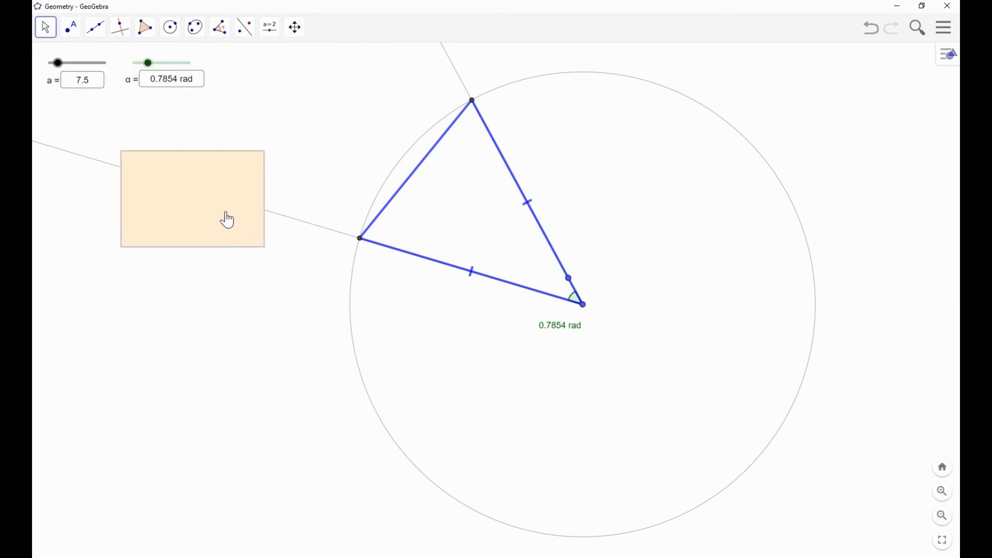
Step: Set the layer of slider a to 2 and shift the filler text block directly beneath the two input boxes
{"action": "right_click", "coordinate": [91, 73]}
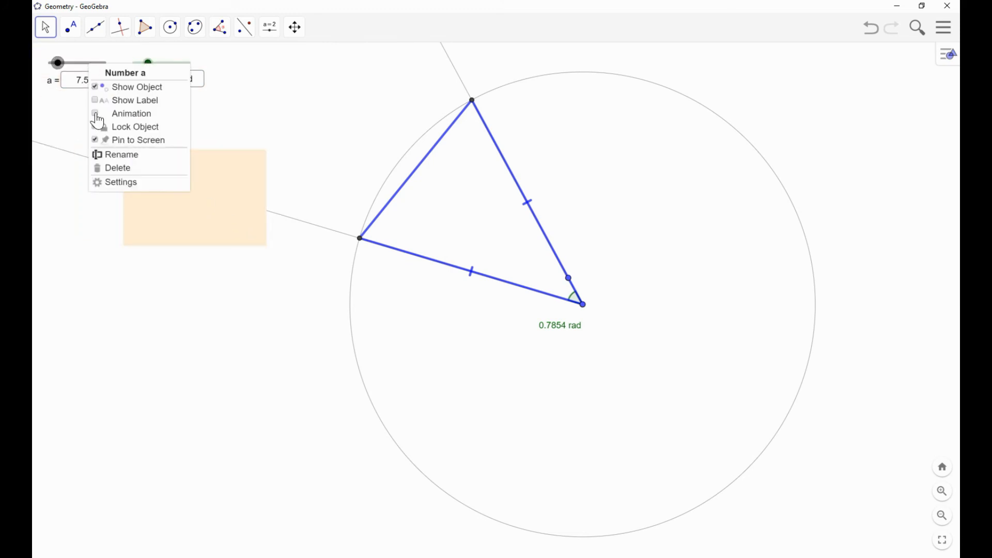
{"action": "left_click", "coordinate": [136, 184]}
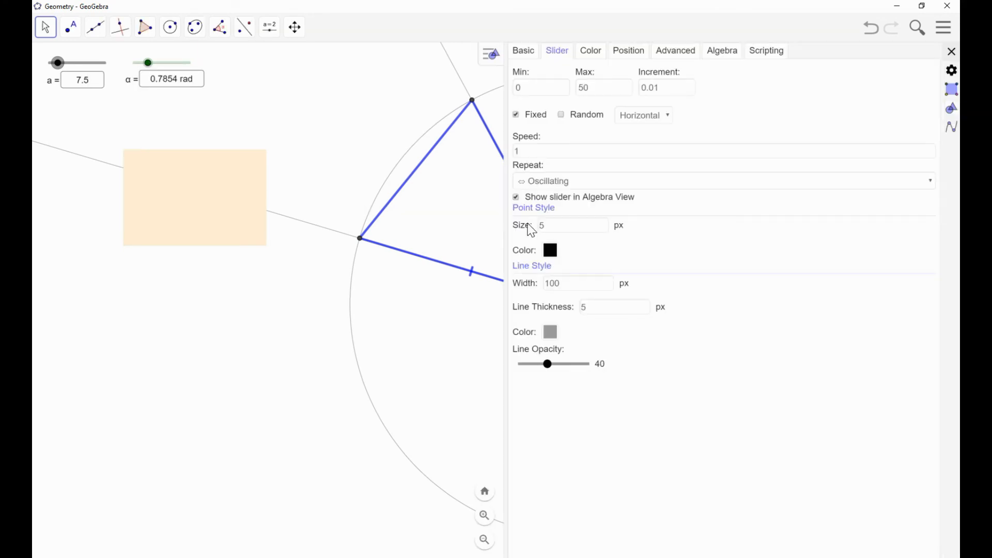
{"action": "left_click", "coordinate": [683, 54]}
{"action": "left_click", "coordinate": [578, 229]}
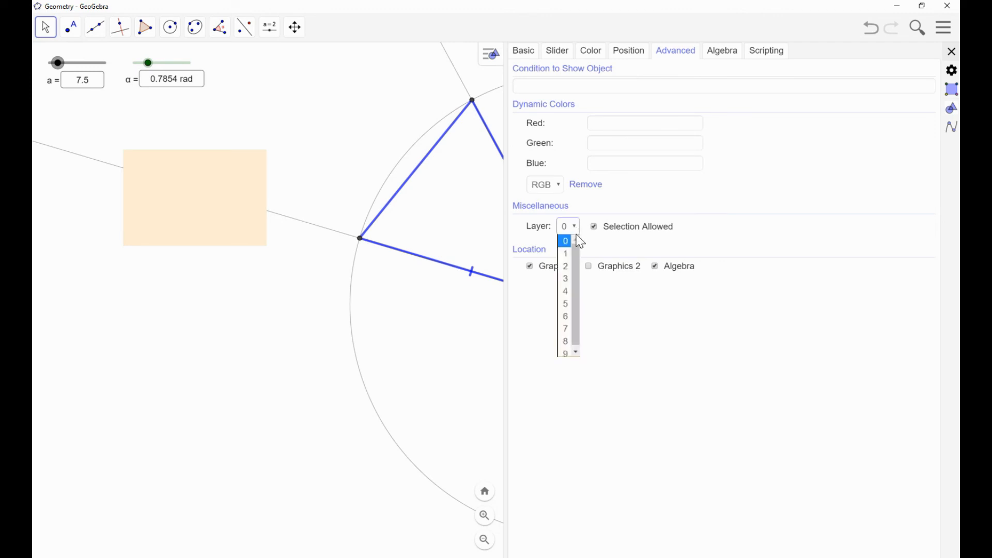
{"action": "left_click", "coordinate": [566, 267]}
{"action": "left_click", "coordinate": [951, 52]}
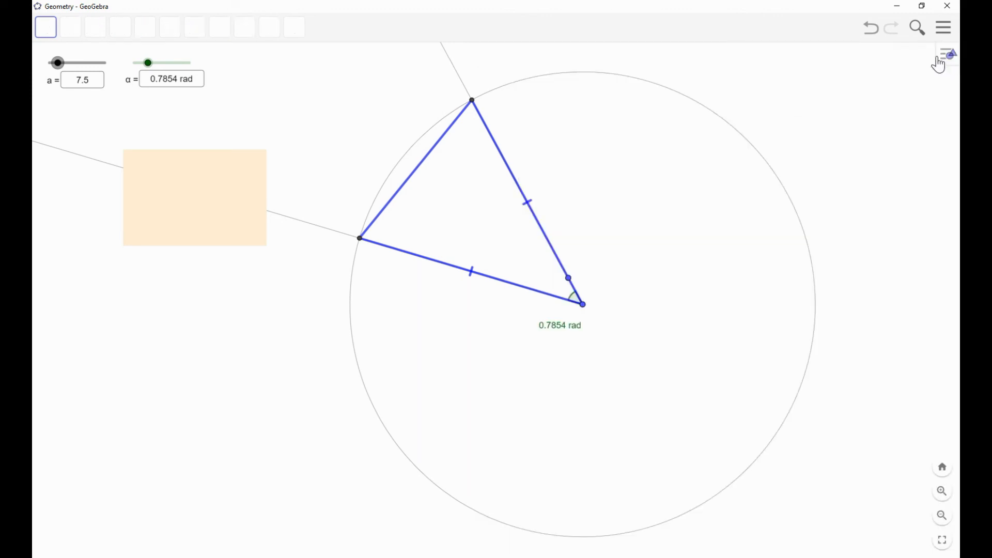
{"action": "left_click_drag", "start_coordinate": [227, 159], "coordinate": [188, 197]}
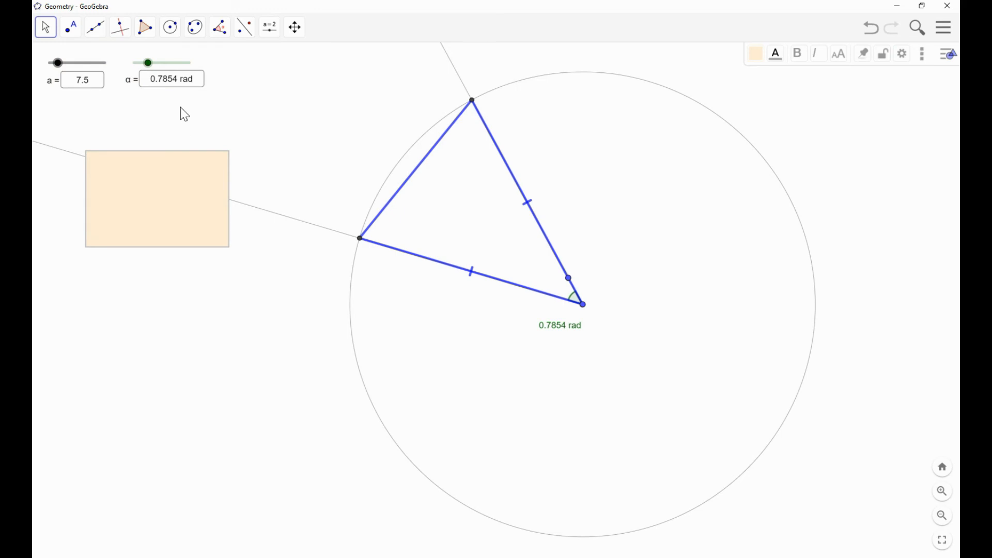
Step: Set the layer of slider α to 2
{"action": "right_click", "coordinate": [177, 71]}
{"action": "left_click", "coordinate": [205, 187]}
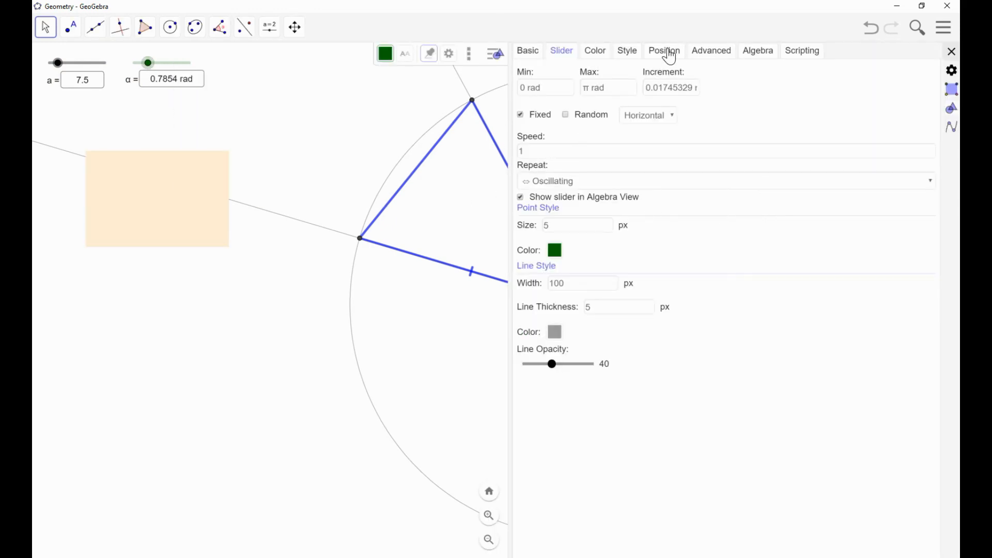
{"action": "left_click", "coordinate": [710, 51]}
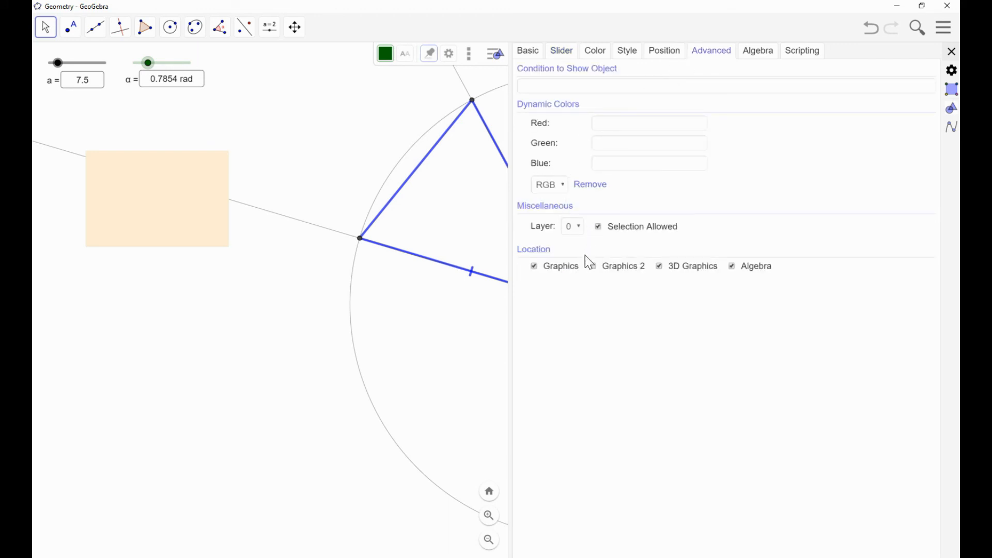
{"action": "left_click", "coordinate": [576, 227]}
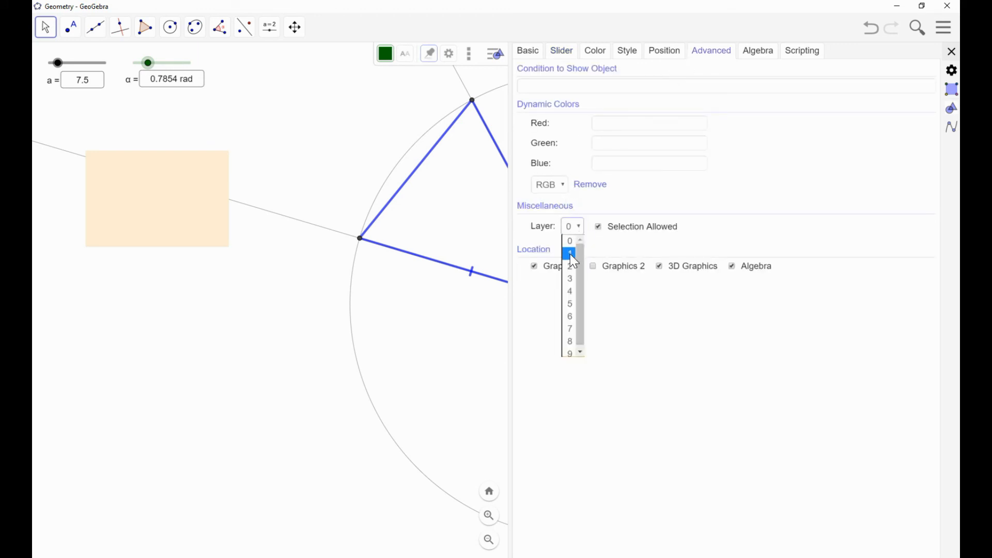
{"action": "left_click", "coordinate": [571, 266]}
{"action": "left_click", "coordinate": [952, 51]}
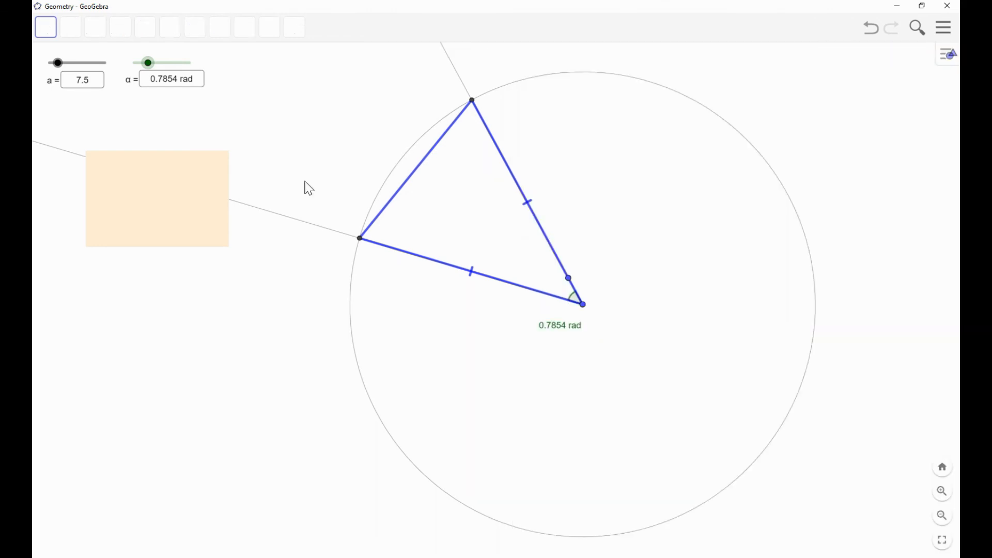
Step: Move the filler text block up behind both sliders and align its corner just outside slider a
{"action": "left_click_drag", "start_coordinate": [181, 220], "coordinate": [129, 123]}
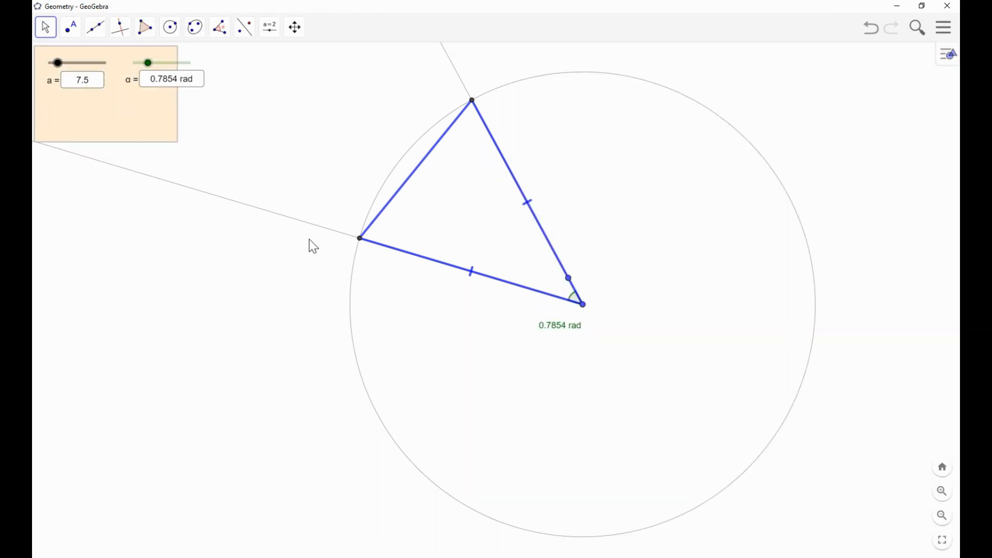
{"action": "scroll", "coordinate": [309, 239], "scroll_direction": "up", "scroll_amount": 3}
{"action": "scroll", "coordinate": [320, 248], "scroll_direction": "down", "scroll_amount": 5}
{"action": "scroll", "coordinate": [325, 256], "scroll_direction": "up", "scroll_amount": 2}
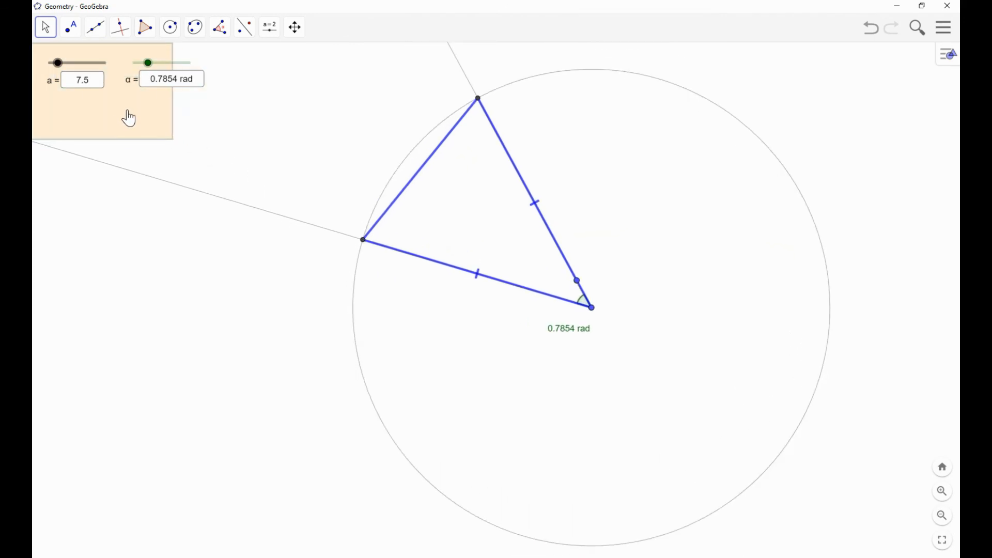
{"action": "left_click_drag", "start_coordinate": [125, 116], "coordinate": [132, 118]}
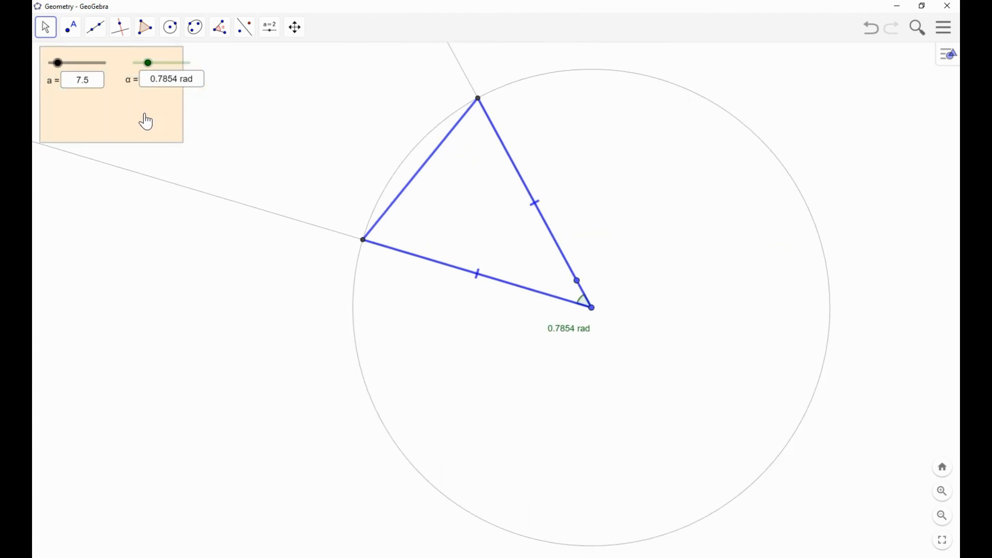
{"action": "scroll", "coordinate": [292, 174], "scroll_direction": "up", "scroll_amount": 2}
{"action": "left_click_drag", "start_coordinate": [132, 118], "coordinate": [163, 136]}
Step: Lengthen the filler text's first row and remove surplus short rows so the block frames the sliders and input boxes, nudging it into alignment
{"action": "double_click", "coordinate": [159, 133]}
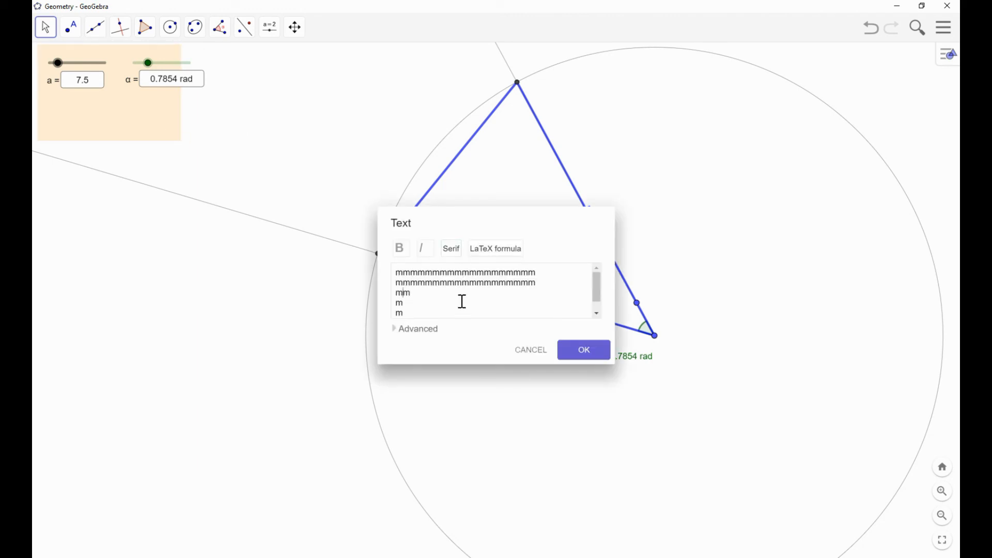
{"action": "key", "text": "Delete"}
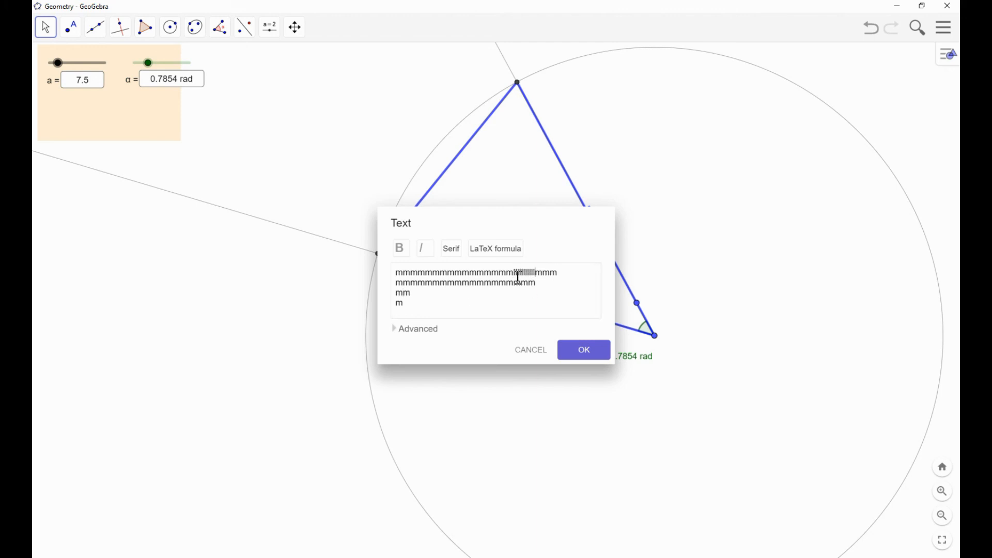
{"action": "left_click", "coordinate": [593, 351]}
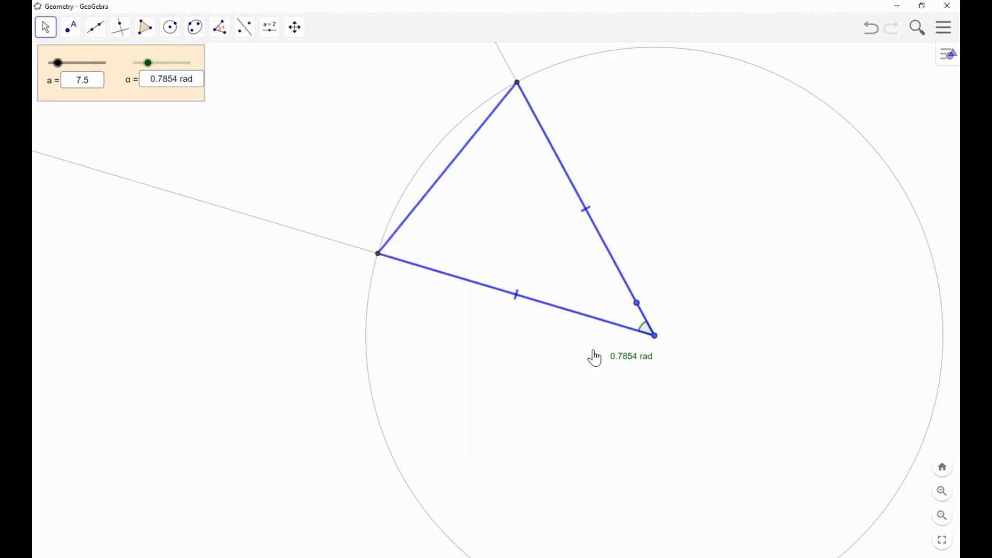
{"action": "left_click_drag", "start_coordinate": [111, 99], "coordinate": [115, 100]}
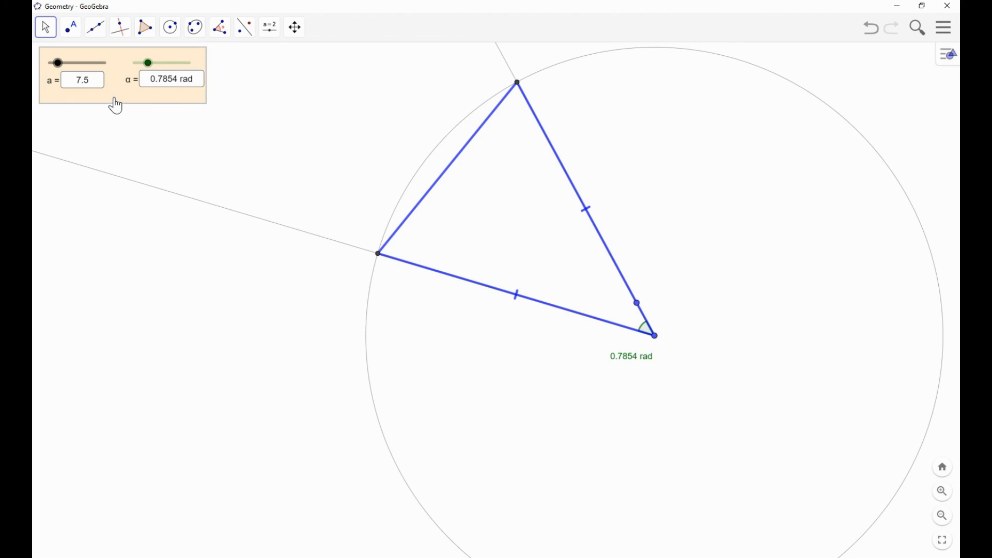
Step: Lock the filler text block and pin it to the screen
{"action": "right_click", "coordinate": [116, 105]}
{"action": "left_click", "coordinate": [126, 134]}
{"action": "right_click", "coordinate": [122, 96]}
{"action": "left_click", "coordinate": [132, 144]}
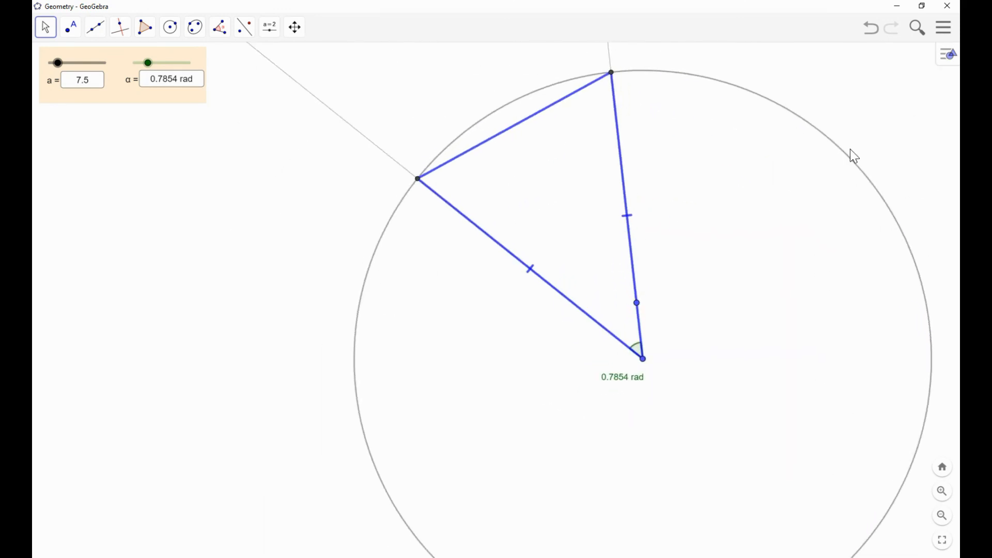
Step: Show the Graphics 2 view, hide its axes and narrow it to give the main drawing more room
{"action": "left_click", "coordinate": [944, 27]}
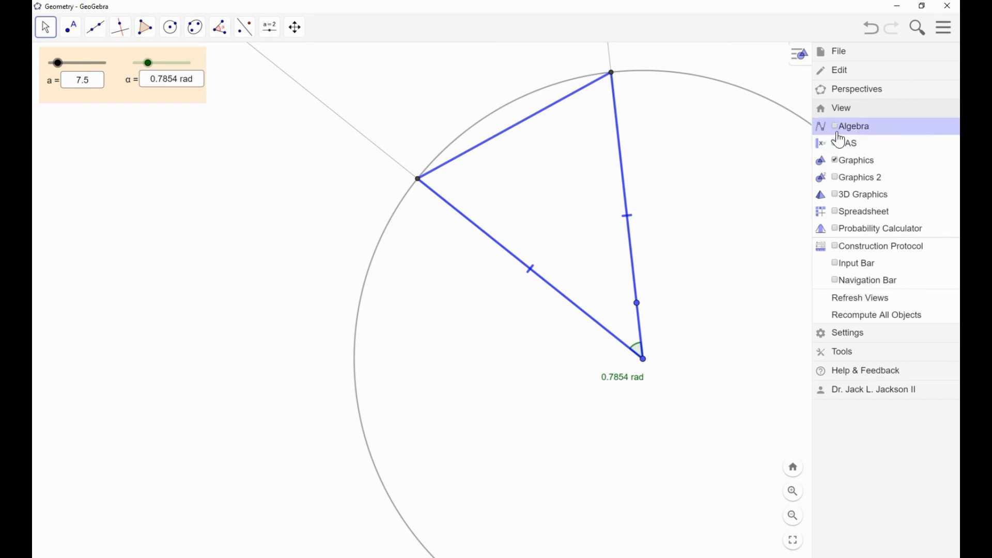
{"action": "left_click", "coordinate": [835, 178]}
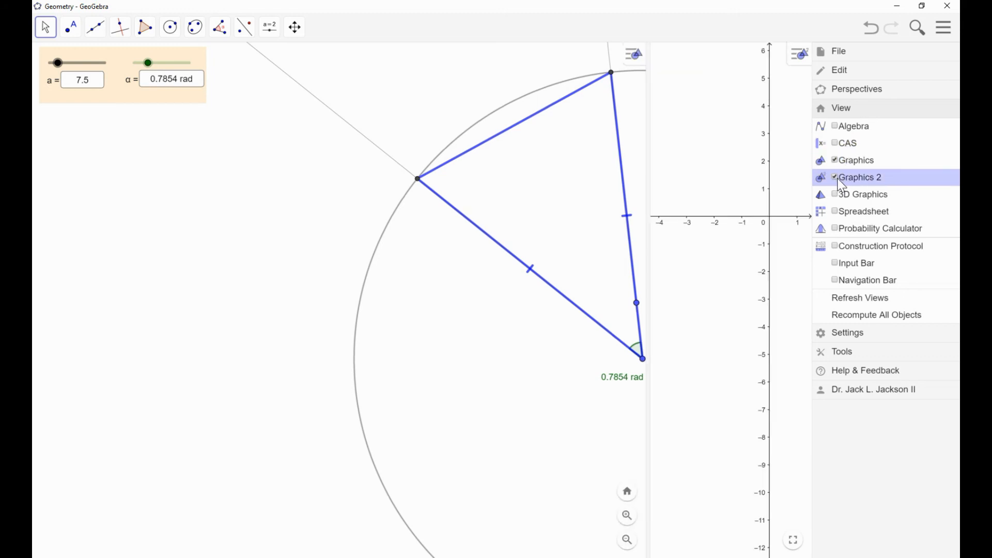
{"action": "left_click", "coordinate": [785, 132]}
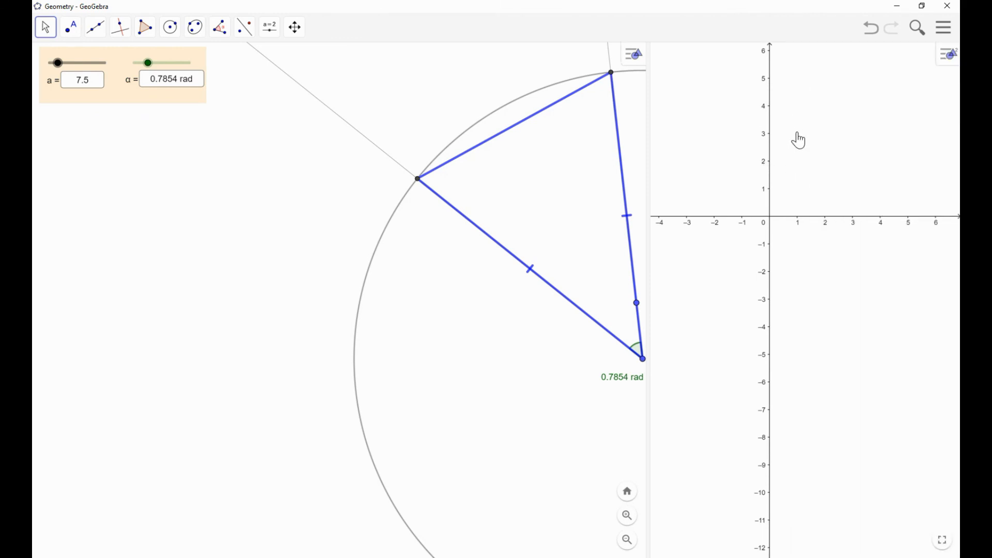
{"action": "left_click", "coordinate": [948, 58]}
{"action": "left_click", "coordinate": [847, 63]}
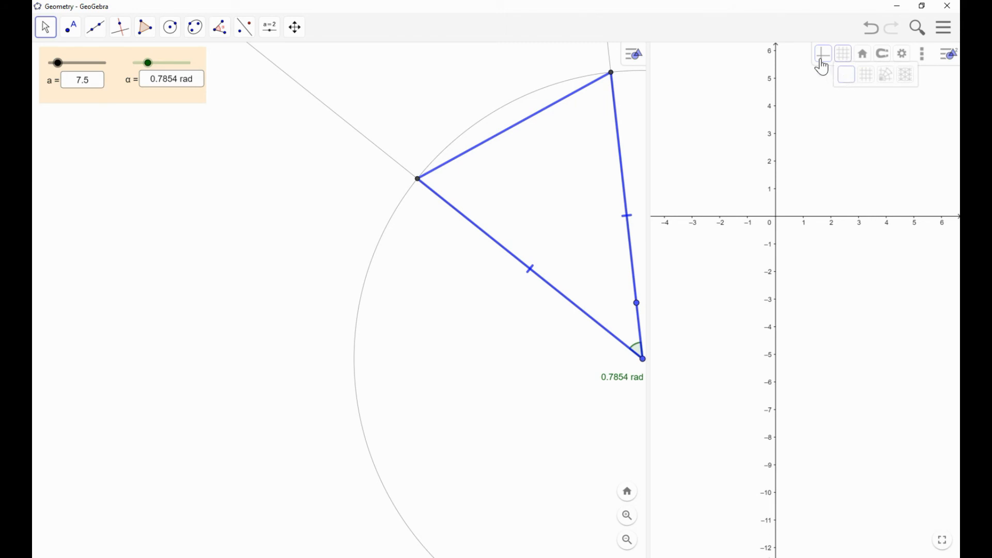
{"action": "left_click", "coordinate": [823, 55]}
{"action": "left_click_drag", "start_coordinate": [648, 141], "coordinate": [740, 146]}
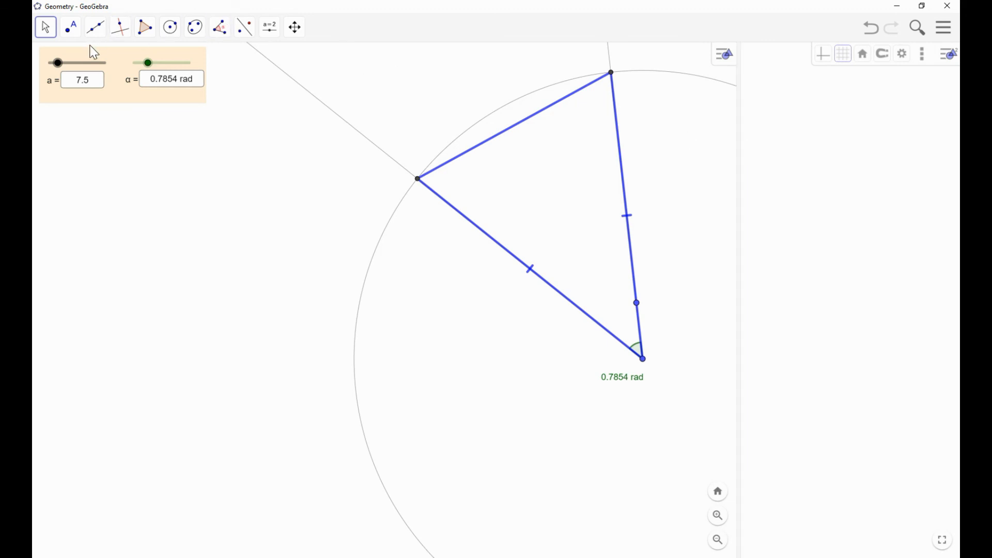
Step: Change the location of slider a from Graphics to Graphics 2
{"action": "right_click", "coordinate": [81, 69]}
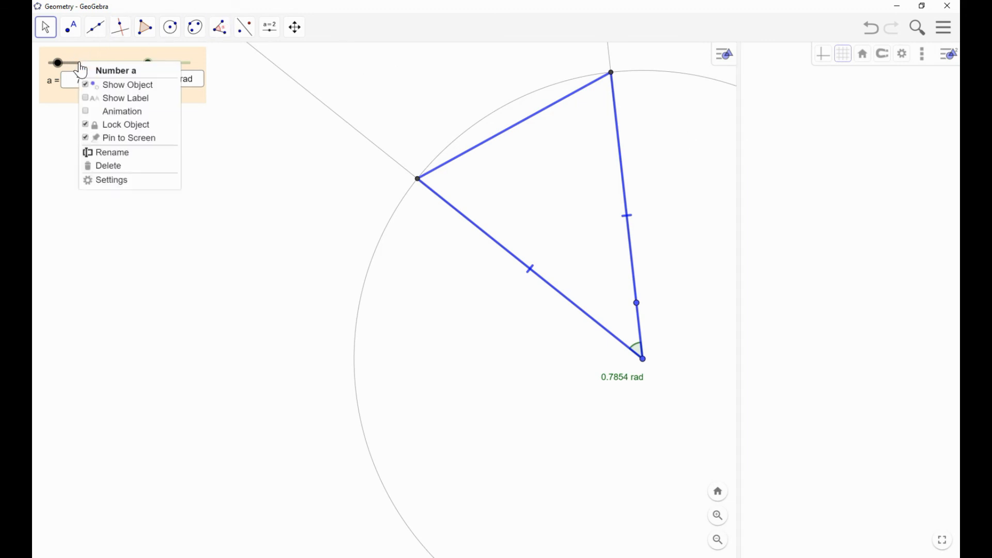
{"action": "left_click", "coordinate": [108, 181]}
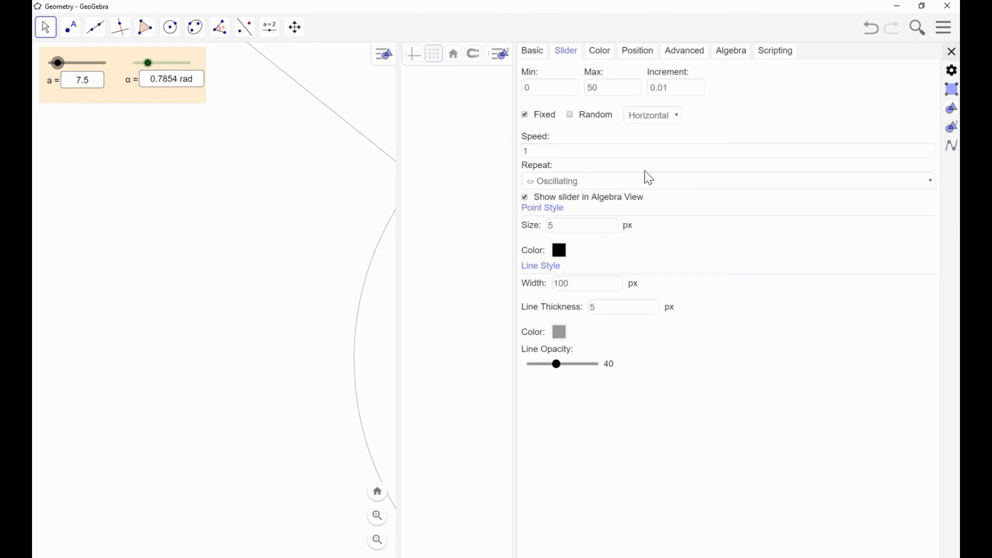
{"action": "left_click", "coordinate": [691, 62]}
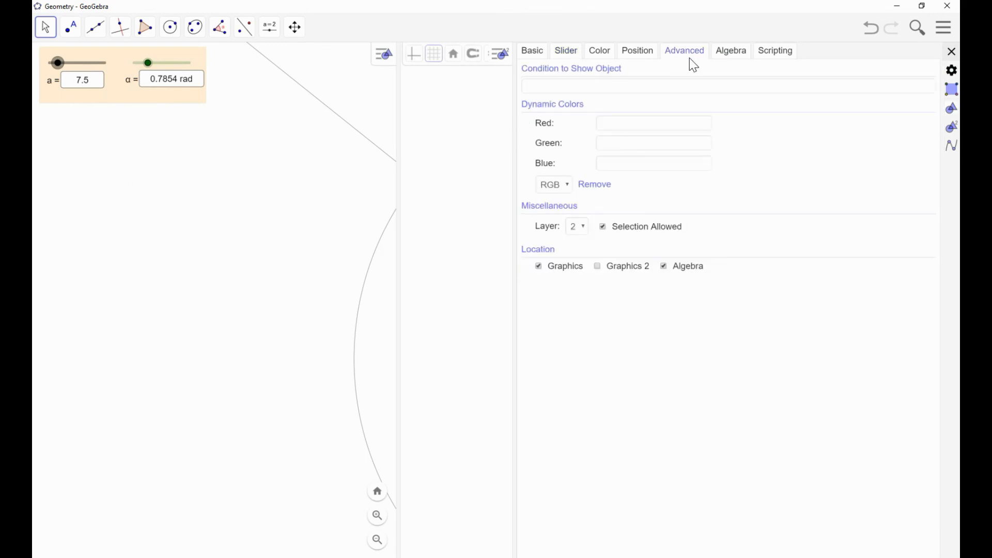
{"action": "left_click", "coordinate": [600, 266]}
{"action": "left_click", "coordinate": [540, 266]}
{"action": "left_click", "coordinate": [953, 51]}
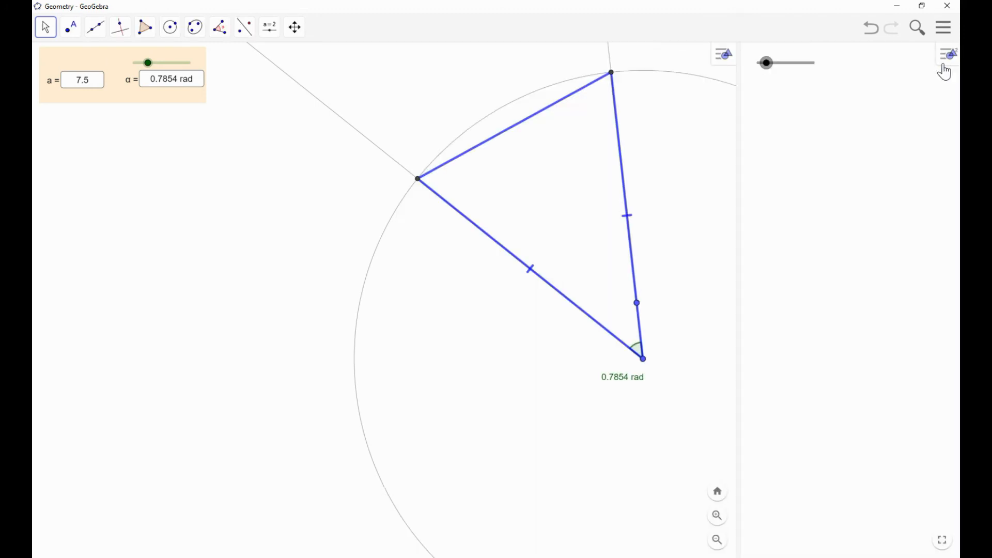
Step: Select the input box for a and the α slider together and also show them in Graphics 2
{"action": "right_click", "coordinate": [57, 90]}
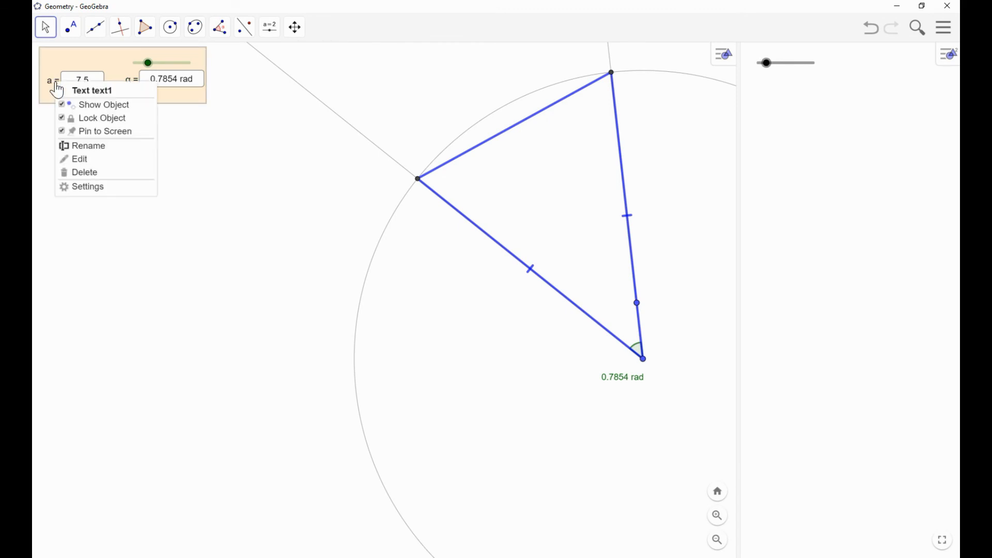
{"action": "left_click", "coordinate": [281, 155]}
{"action": "left_click", "coordinate": [137, 90]}
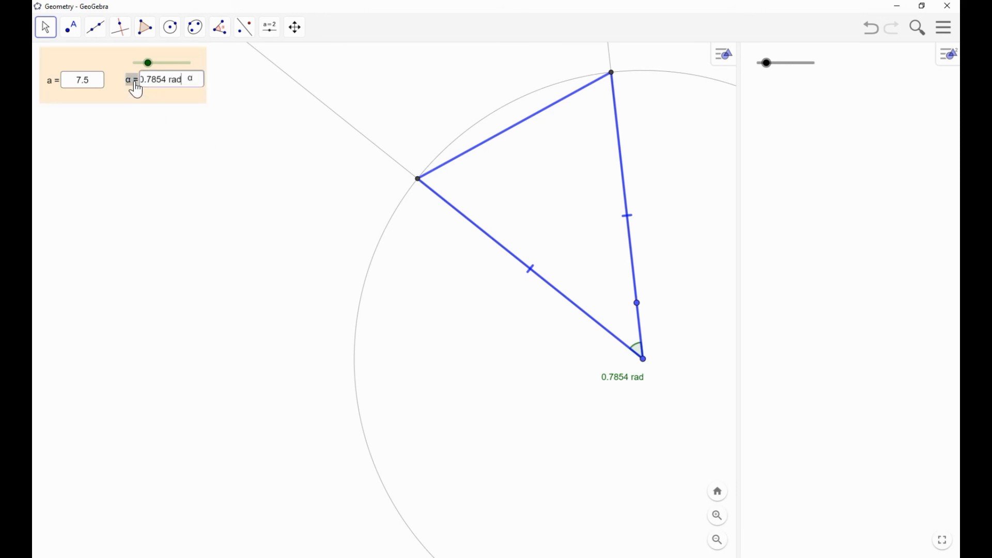
{"action": "left_click", "coordinate": [58, 88]}
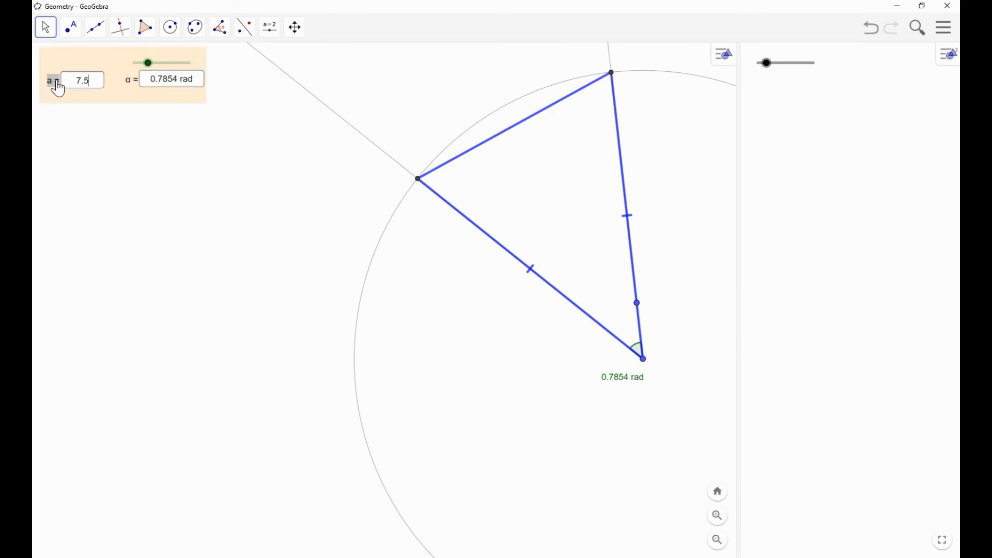
{"action": "right_click", "coordinate": [163, 71]}
{"action": "left_click", "coordinate": [209, 150]}
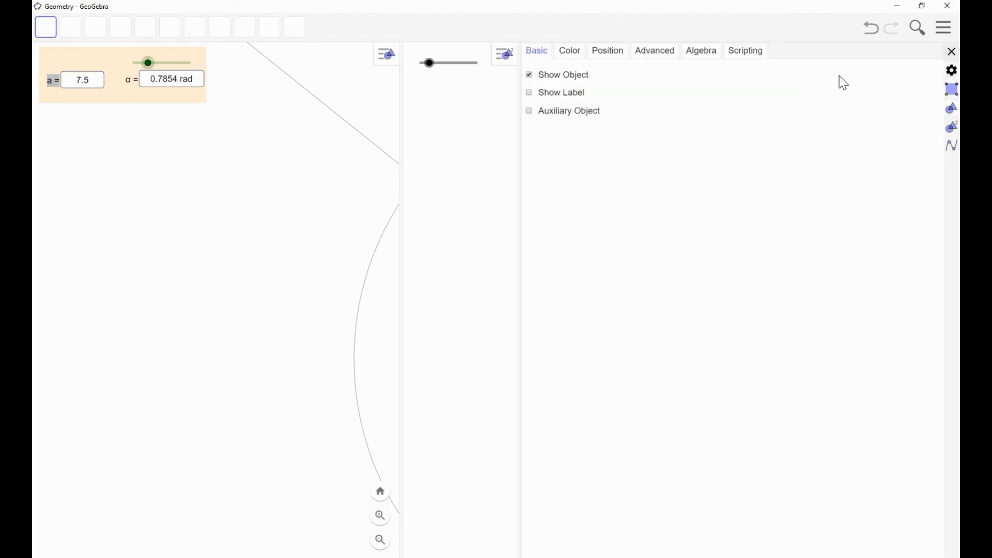
{"action": "left_click", "coordinate": [655, 51]}
{"action": "left_click", "coordinate": [603, 288]}
{"action": "left_click", "coordinate": [954, 52]}
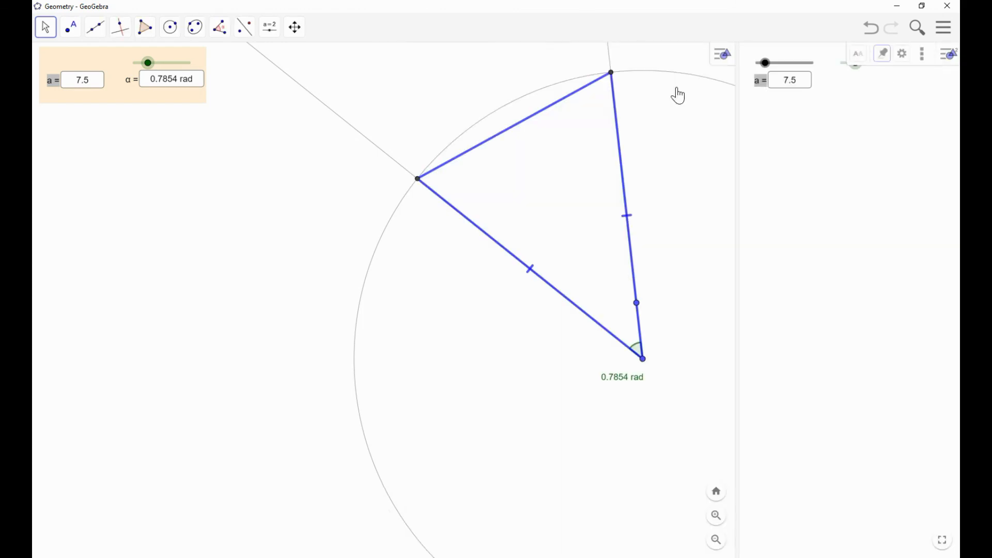
Step: Remove the selected a input box and α slider from the main Graphics view, leaving them in Graphics 2
{"action": "right_click", "coordinate": [166, 71]}
{"action": "left_click", "coordinate": [191, 151]}
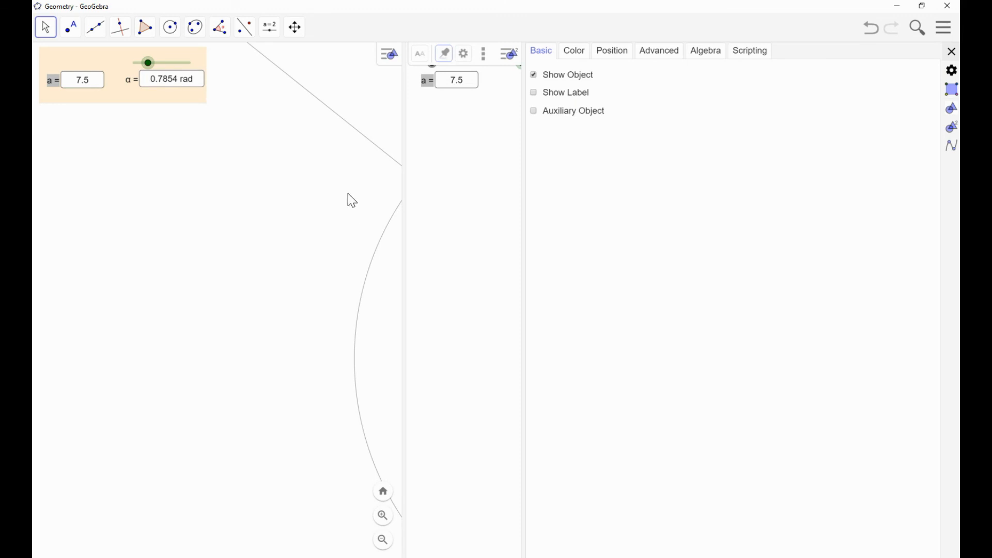
{"action": "right_click", "coordinate": [181, 72]}
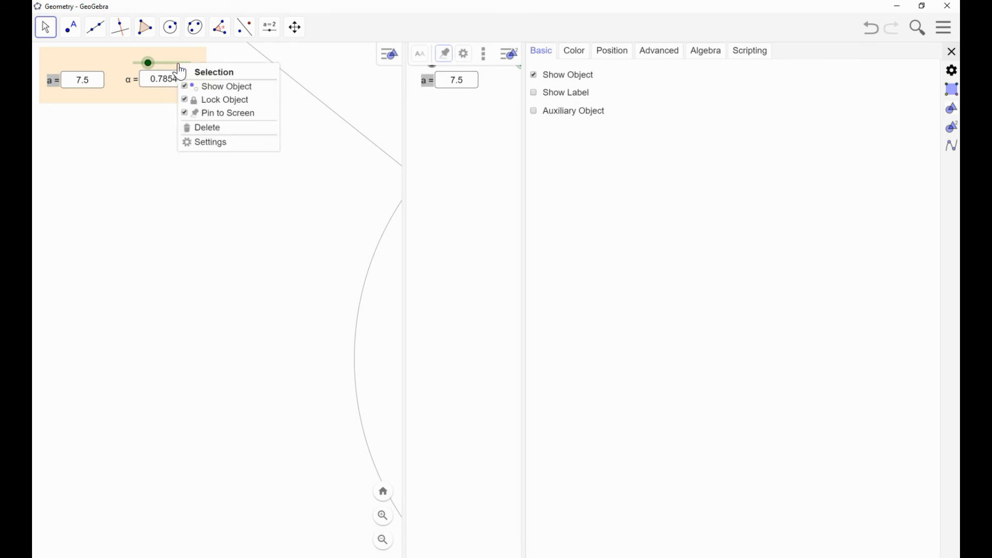
{"action": "left_click", "coordinate": [209, 144]}
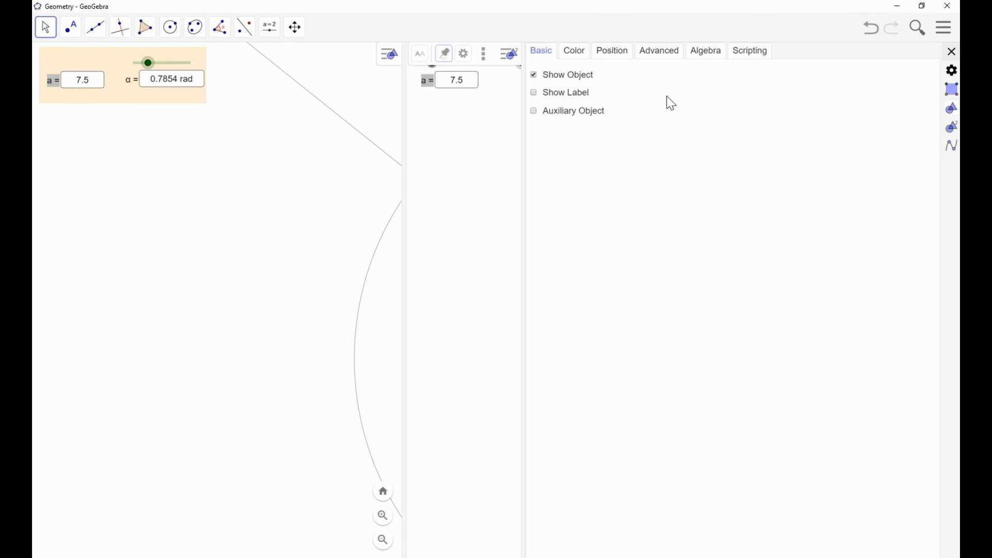
{"action": "left_click", "coordinate": [663, 58]}
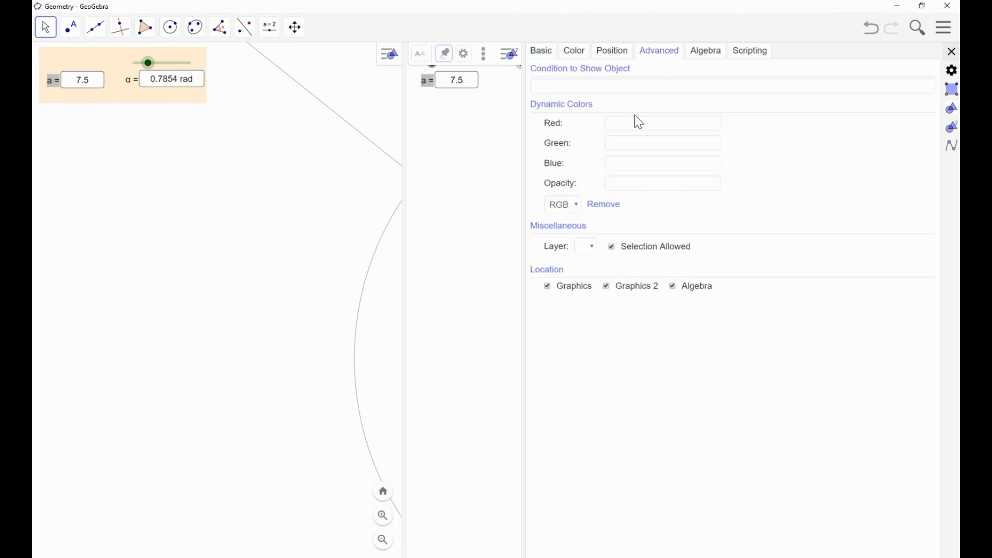
{"action": "left_click", "coordinate": [548, 288]}
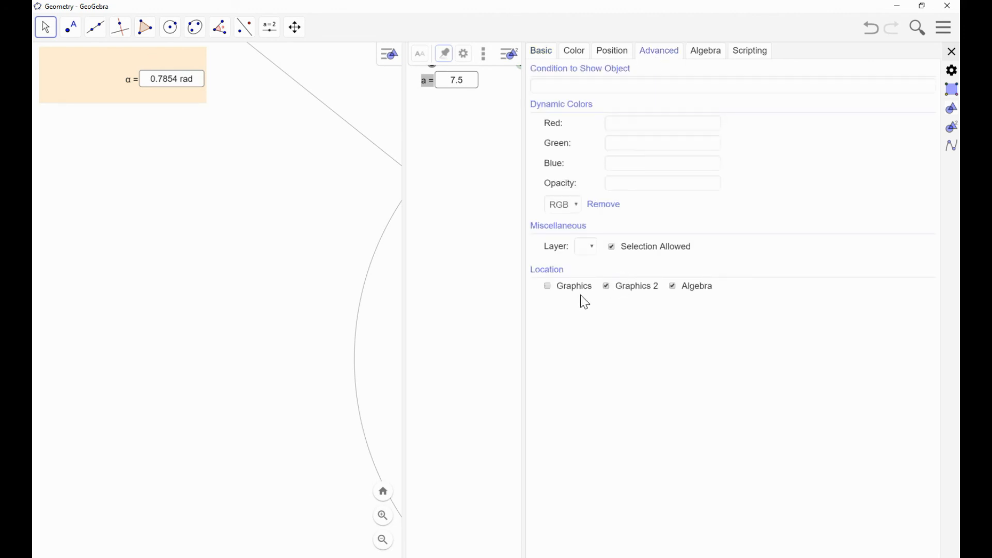
{"action": "left_click", "coordinate": [953, 54]}
Step: Change the location of the orange filler text block from Graphics to Graphics 2
{"action": "right_click", "coordinate": [135, 89]}
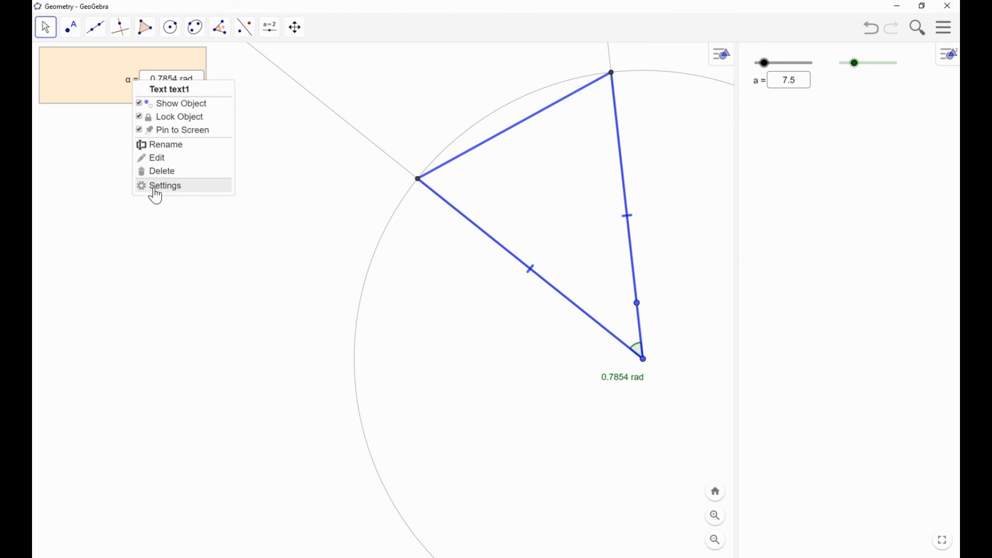
{"action": "left_click", "coordinate": [170, 192]}
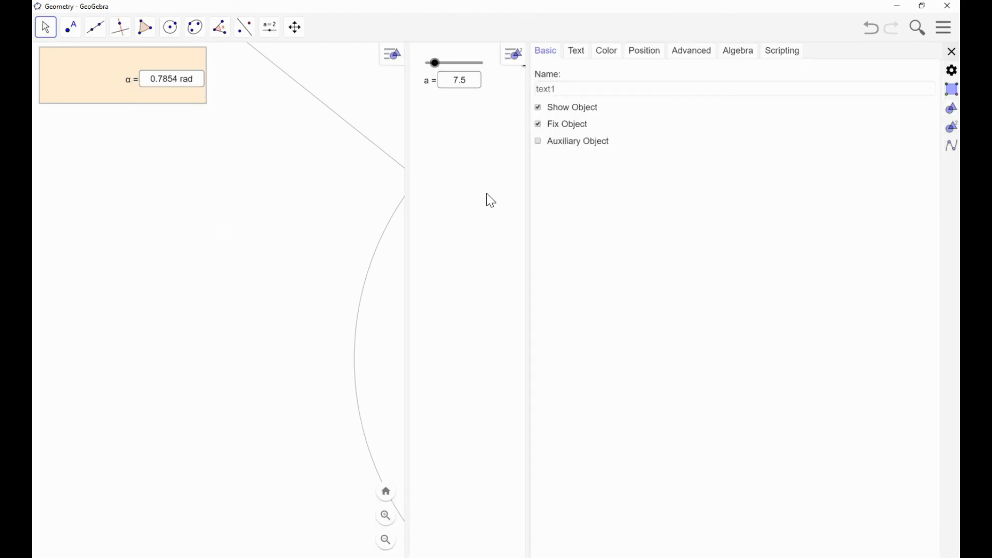
{"action": "left_click", "coordinate": [689, 57]}
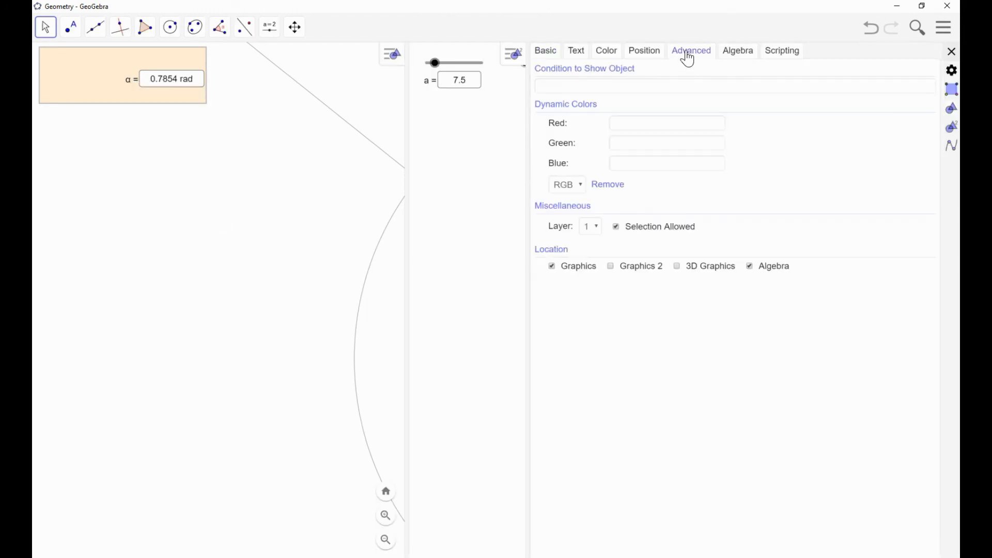
{"action": "left_click", "coordinate": [611, 266]}
{"action": "left_click", "coordinate": [553, 268]}
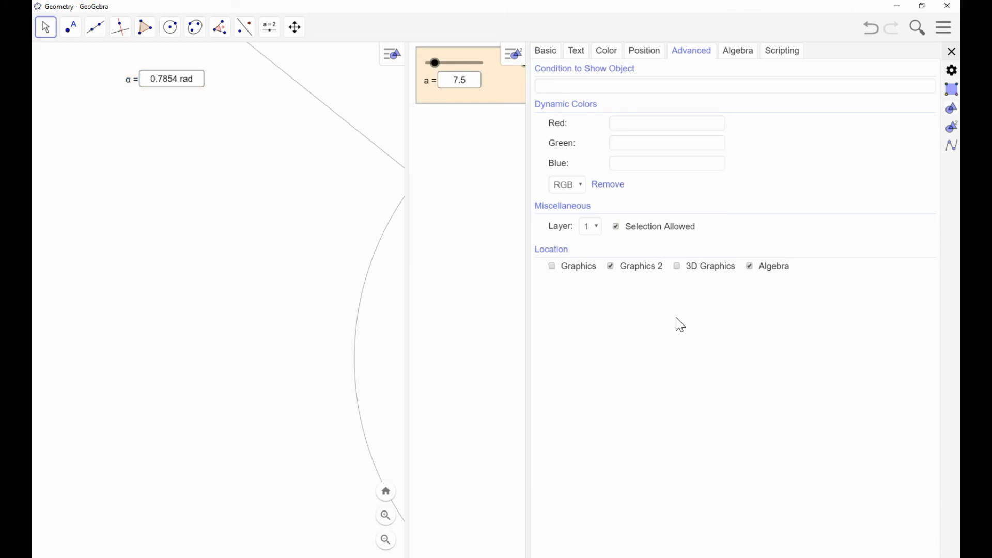
{"action": "left_click", "coordinate": [953, 53]}
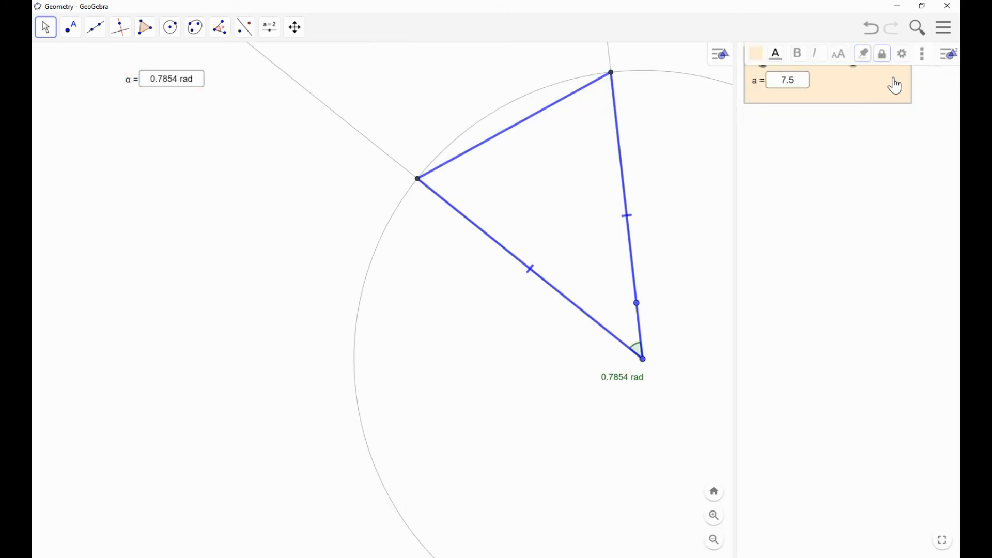
Step: Change the location of the α input box from Graphics to Graphics 2
{"action": "left_click", "coordinate": [136, 88]}
{"action": "right_click", "coordinate": [135, 91]}
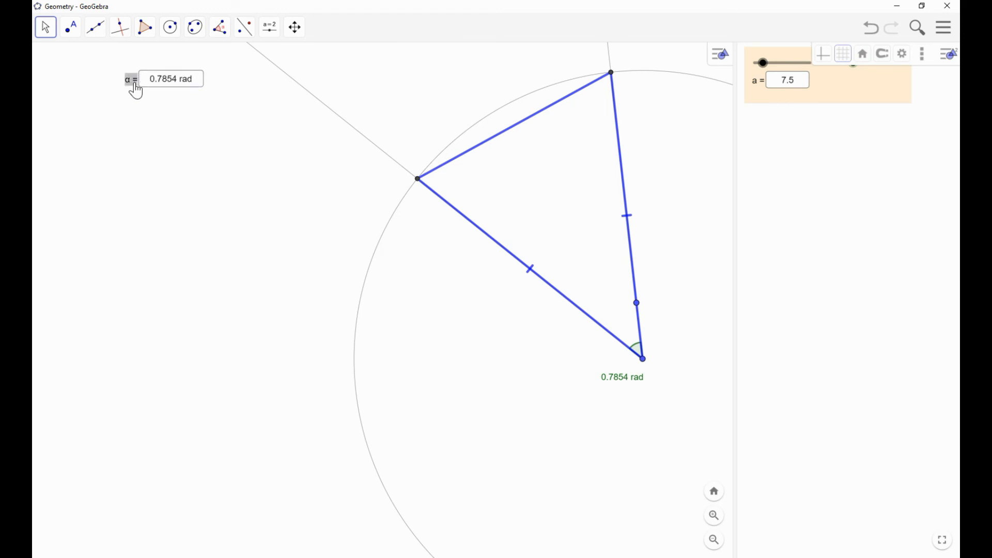
{"action": "left_click", "coordinate": [166, 180]}
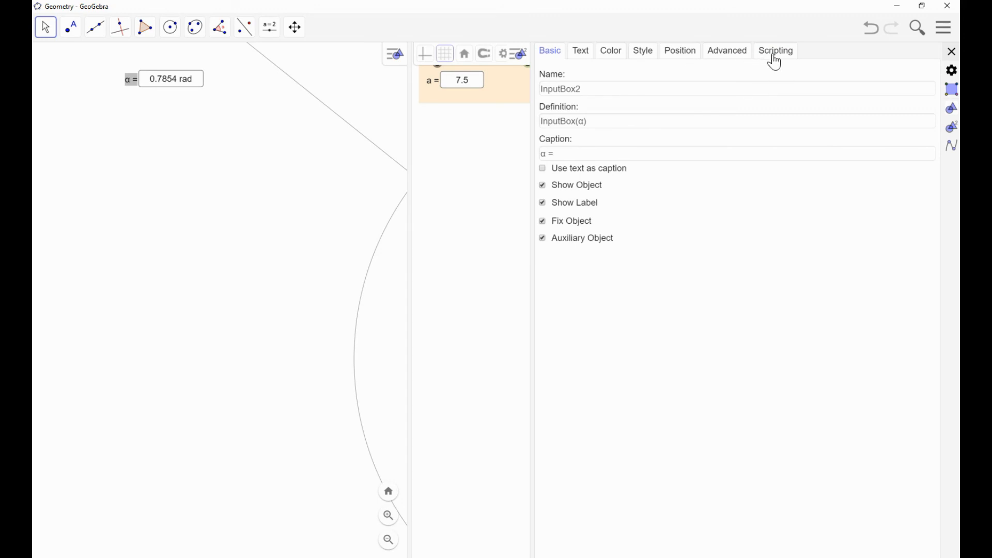
{"action": "left_click", "coordinate": [727, 63]}
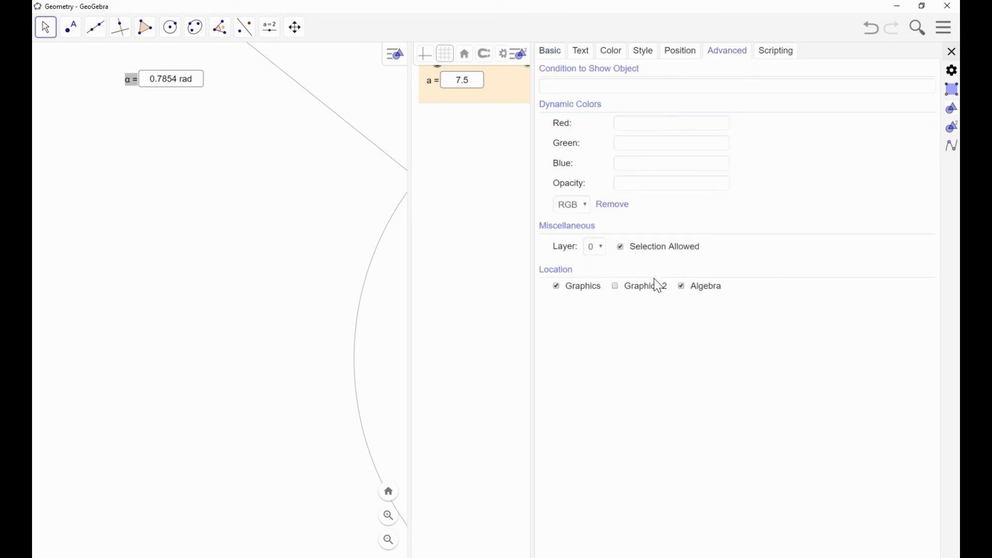
{"action": "left_click", "coordinate": [616, 289]}
{"action": "left_click", "coordinate": [558, 287]}
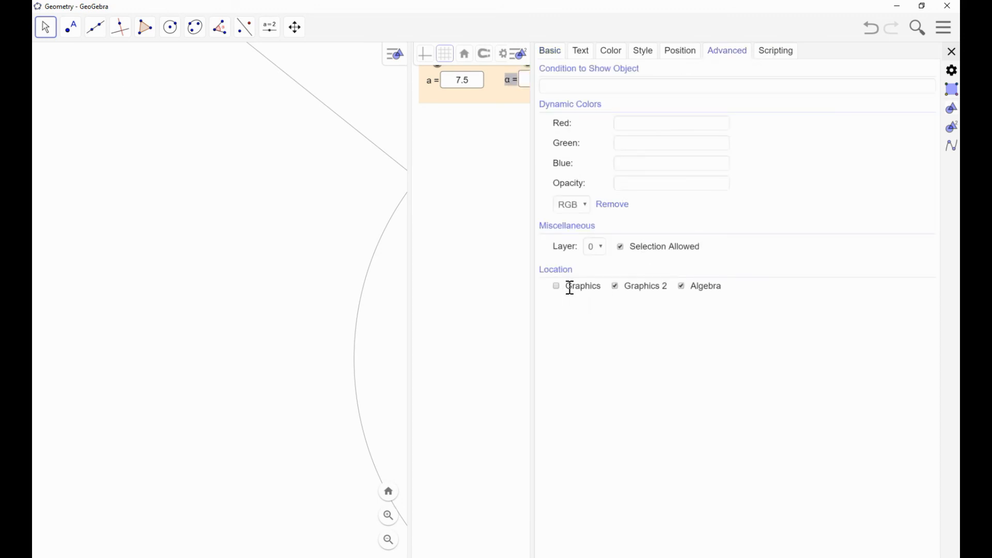
{"action": "left_click", "coordinate": [952, 52]}
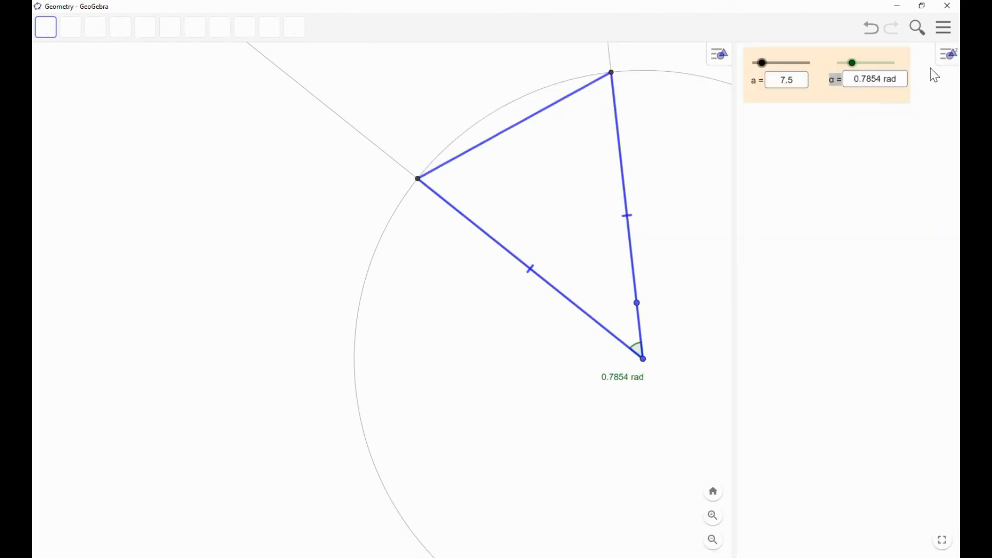
Step: Shift the triangle to fit the main Graphics view and widen Graphics 2 around the control block
{"action": "left_click_drag", "start_coordinate": [733, 175], "coordinate": [751, 176]}
{"action": "left_click_drag", "start_coordinate": [496, 191], "coordinate": [212, 195]}
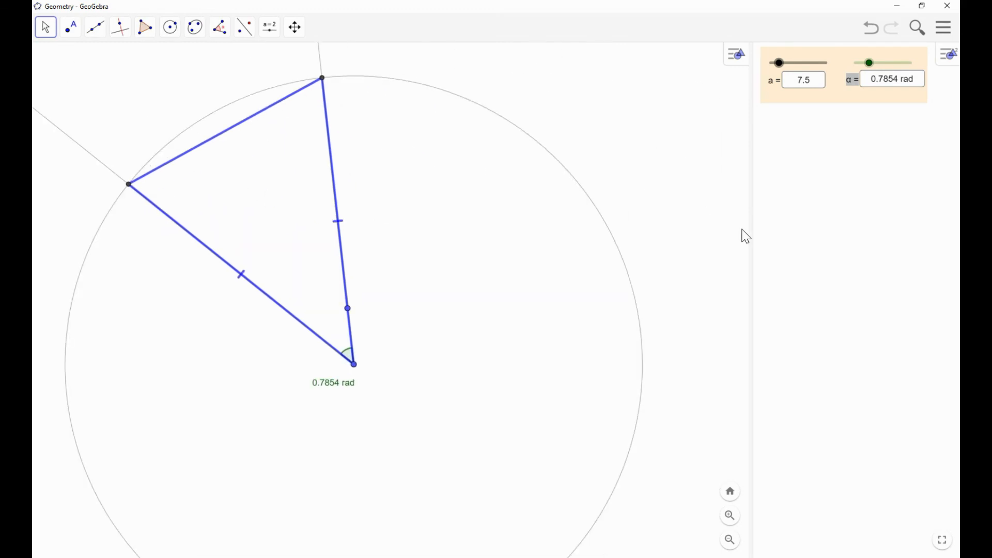
{"action": "left_click_drag", "start_coordinate": [749, 233], "coordinate": [711, 229]}
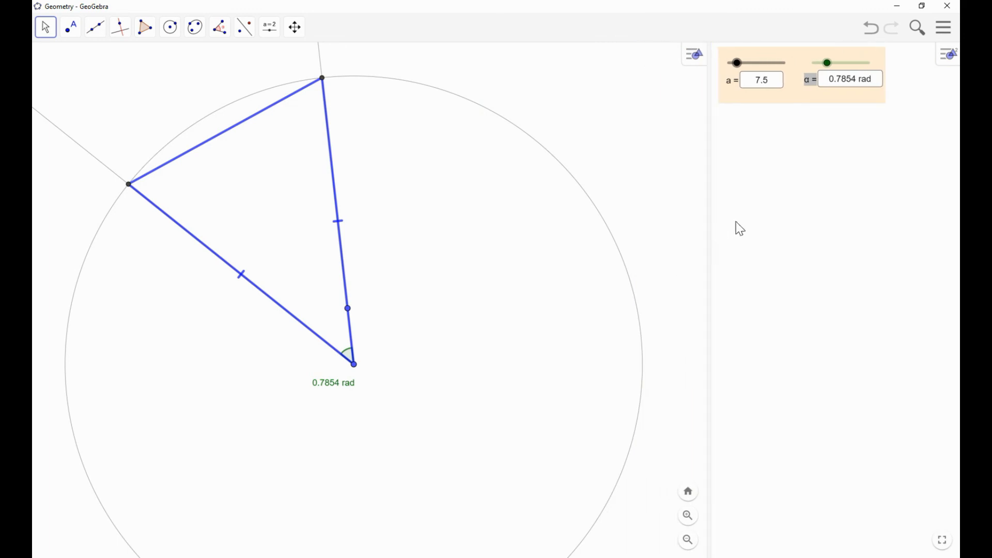
{"action": "right_click", "coordinate": [796, 212]}
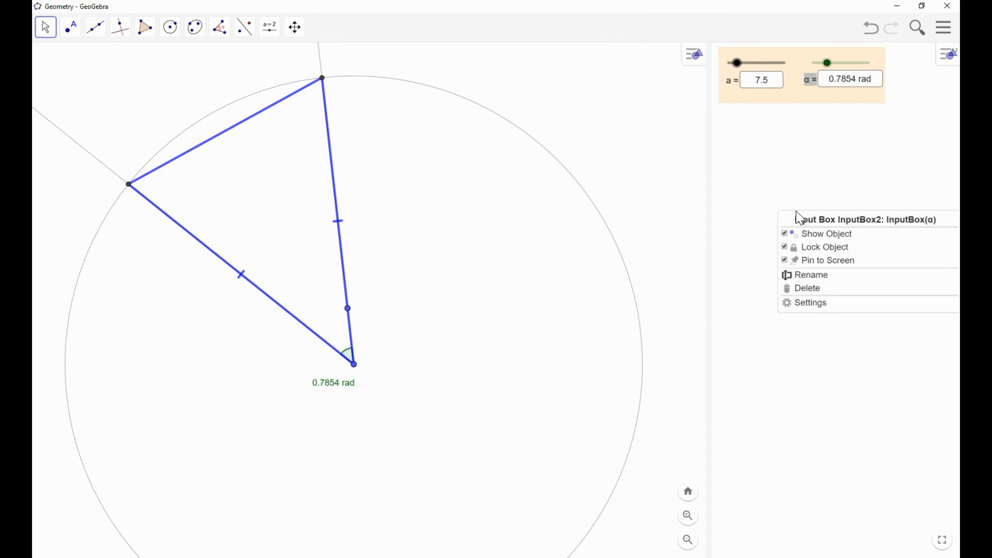
{"action": "left_click", "coordinate": [797, 308]}
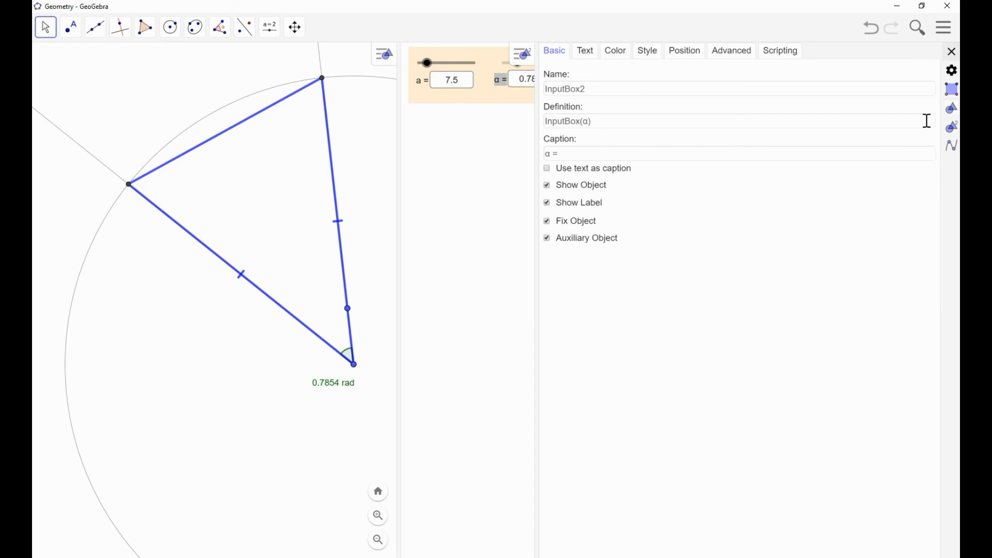
{"action": "left_click", "coordinate": [952, 51]}
{"action": "left_click", "coordinate": [48, 32]}
{"action": "left_click", "coordinate": [778, 166]}
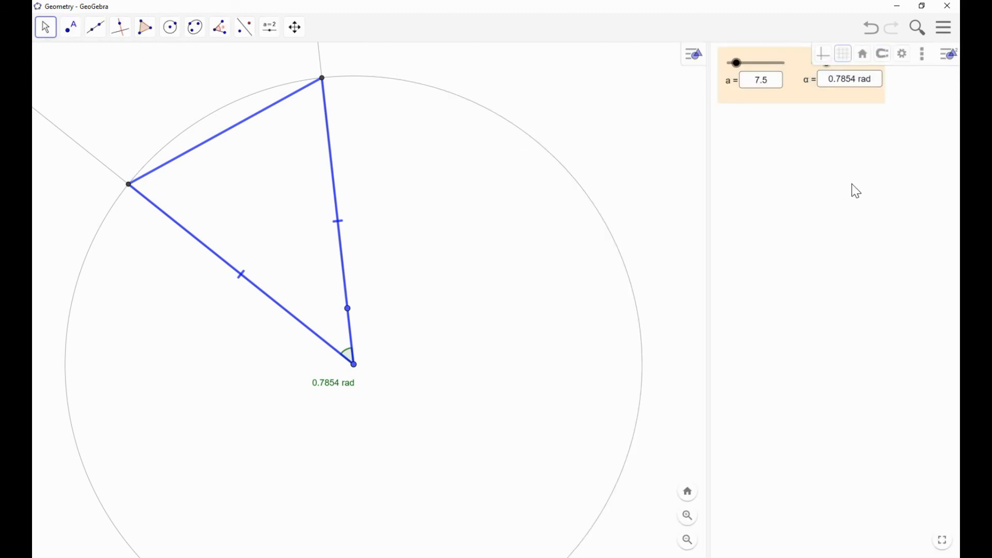
Step: Open the Graphics 2 view settings and set its background color to orange (#FF9900)
{"action": "right_click", "coordinate": [860, 203]}
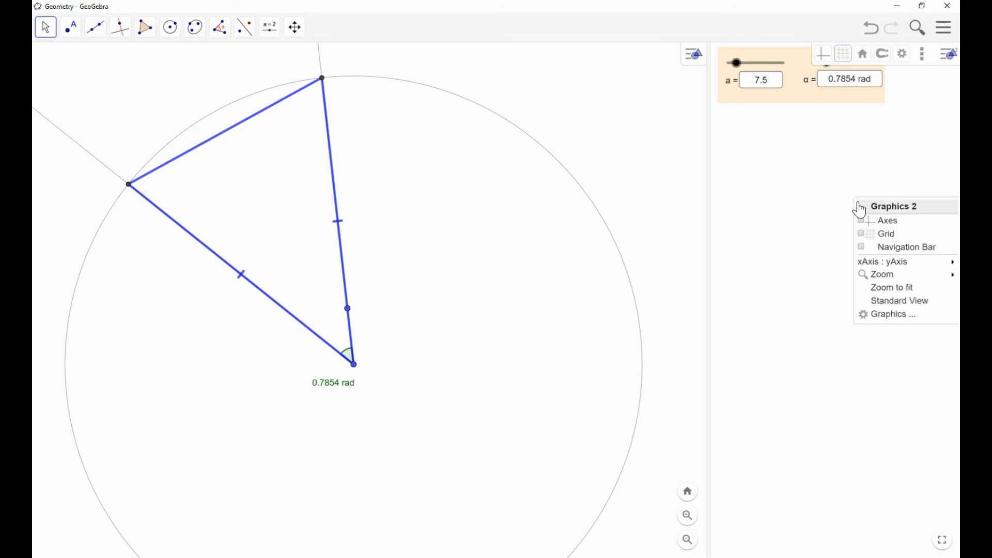
{"action": "left_click", "coordinate": [888, 316]}
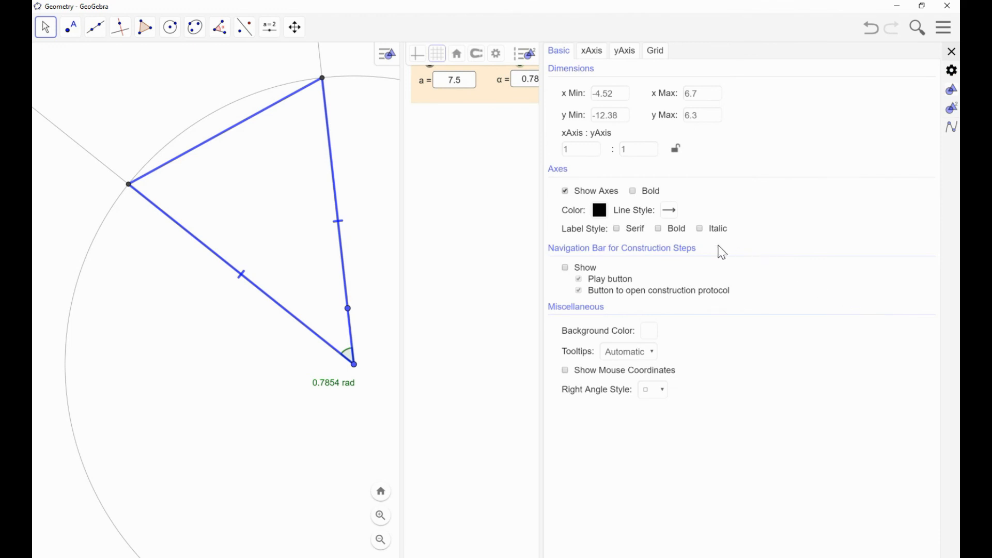
{"action": "left_click", "coordinate": [662, 52]}
{"action": "left_click", "coordinate": [589, 52]}
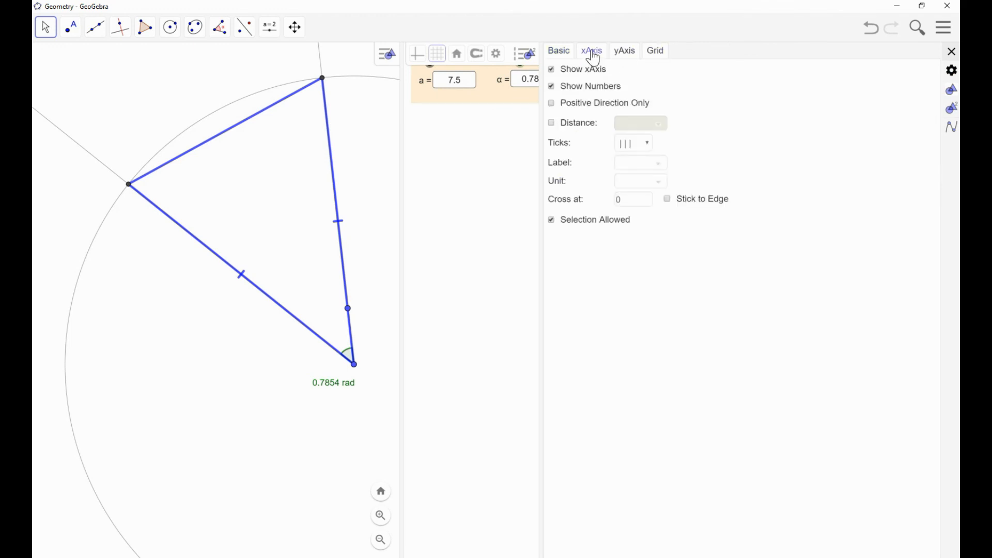
{"action": "left_click", "coordinate": [560, 52]}
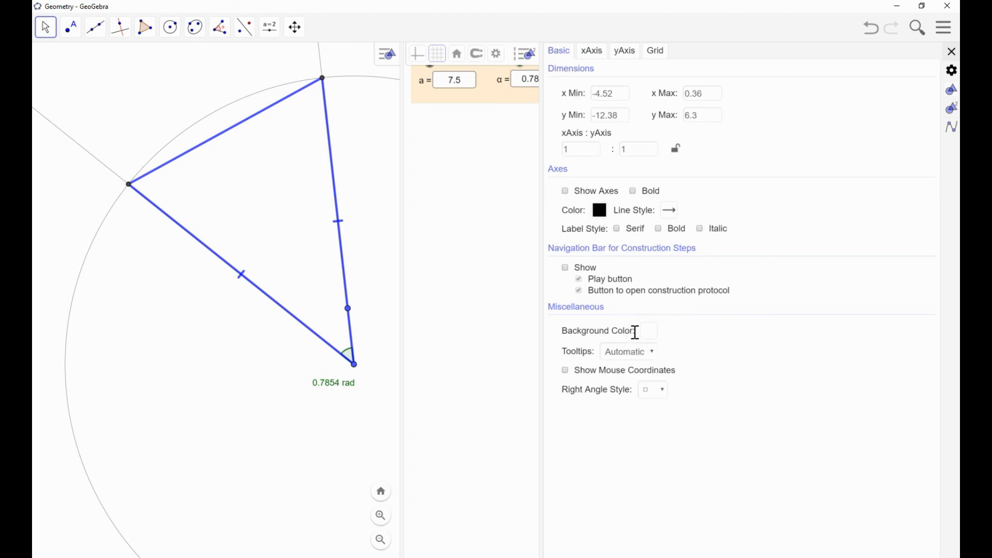
{"action": "left_click", "coordinate": [652, 336]}
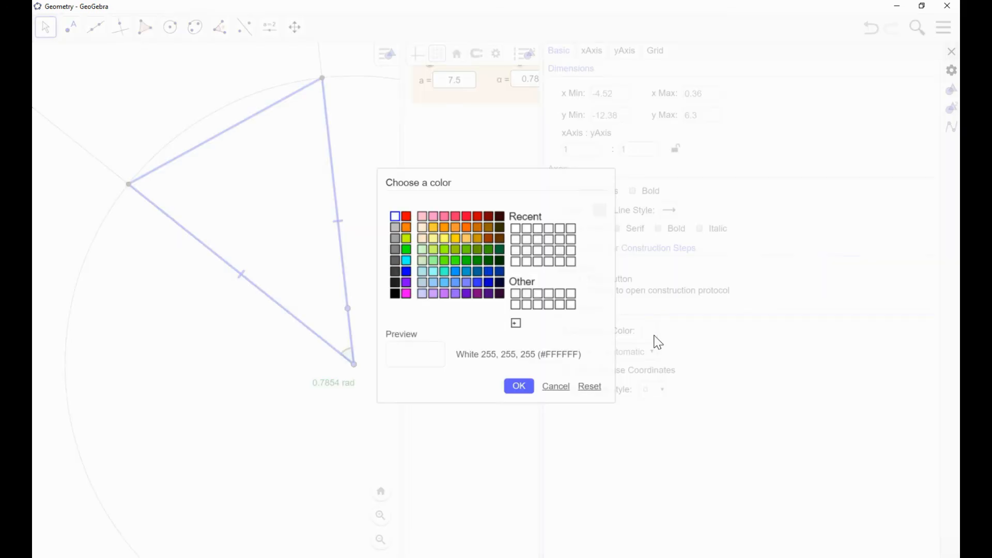
{"action": "left_click", "coordinate": [445, 227]}
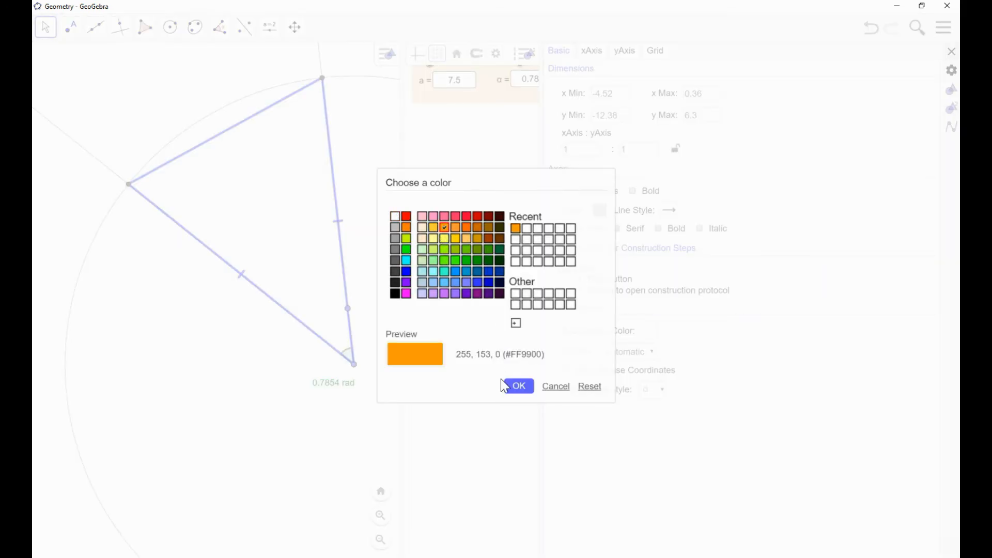
{"action": "left_click", "coordinate": [518, 387]}
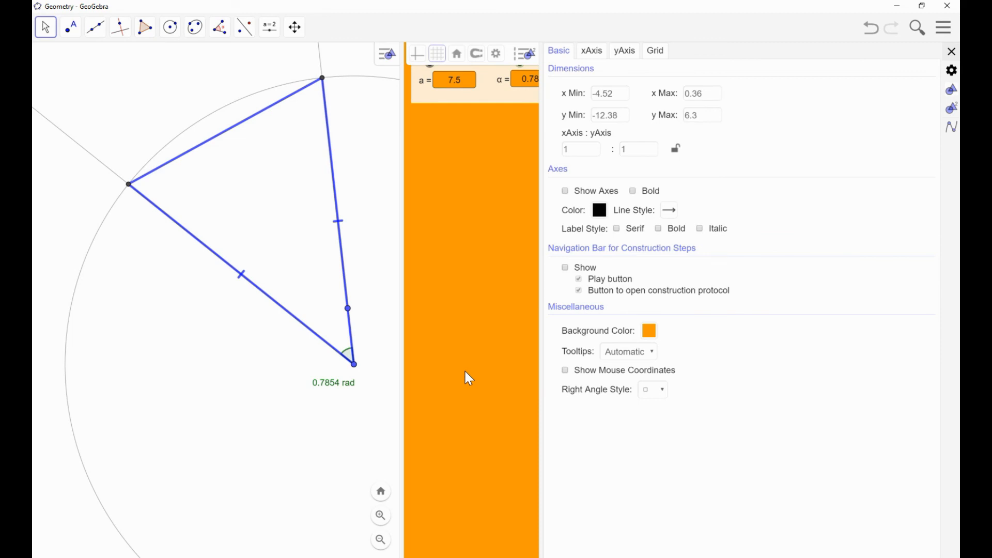
Step: Change the Graphics 2 background color to light green and close the settings
{"action": "left_click", "coordinate": [652, 333]}
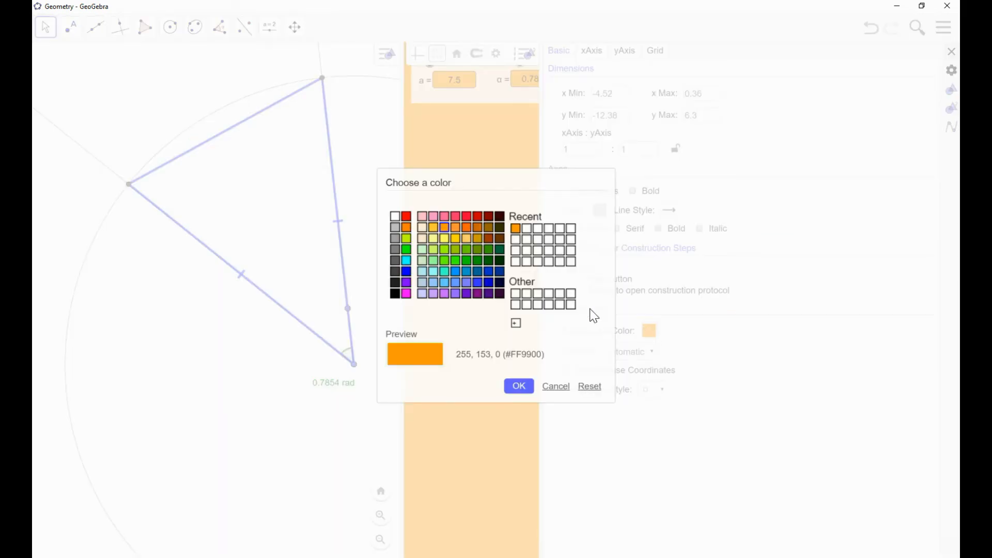
{"action": "left_click", "coordinate": [422, 250]}
{"action": "left_click", "coordinate": [520, 387]}
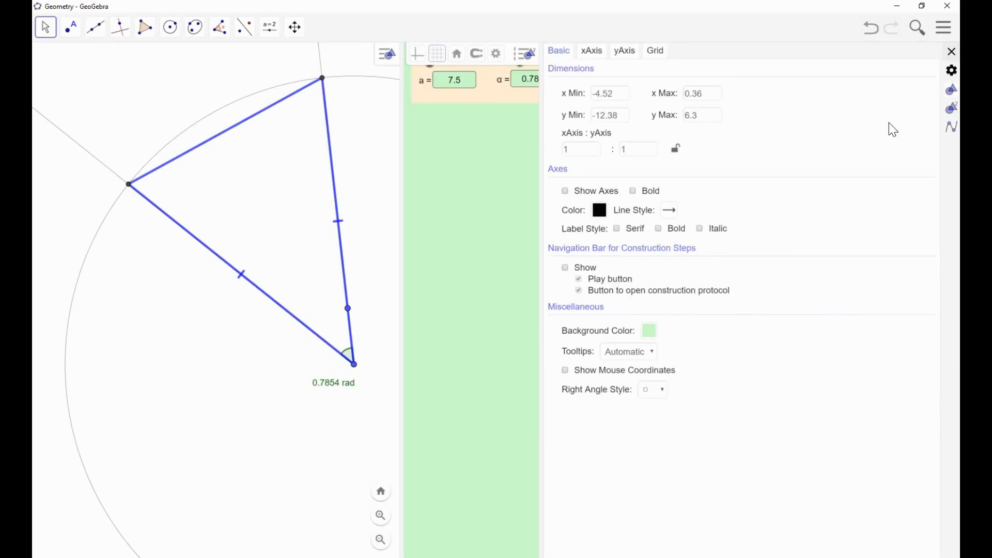
{"action": "left_click", "coordinate": [950, 55]}
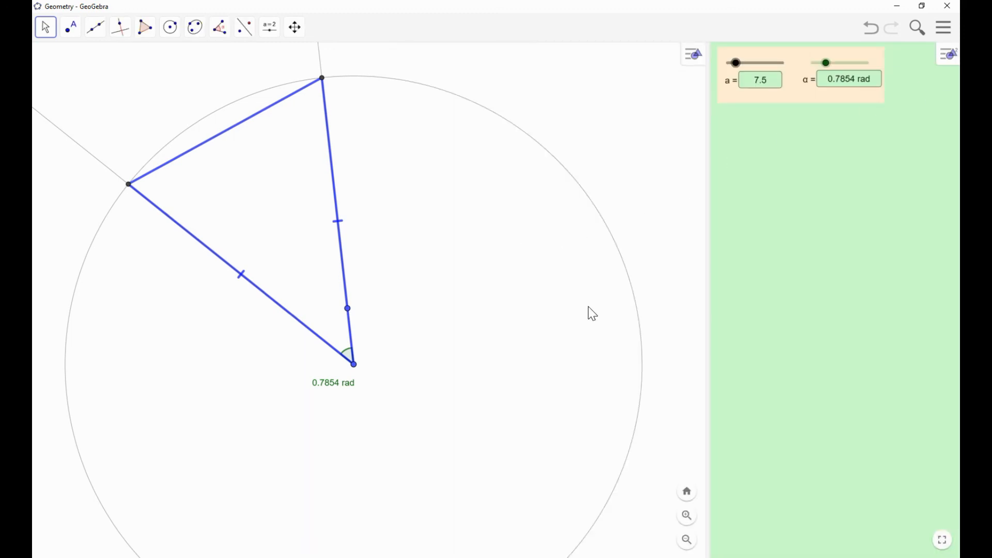
Step: Recenter the triangle in the main view and lower slider a to 2.5 to test the controls
{"action": "left_click_drag", "start_coordinate": [505, 246], "coordinate": [550, 277]}
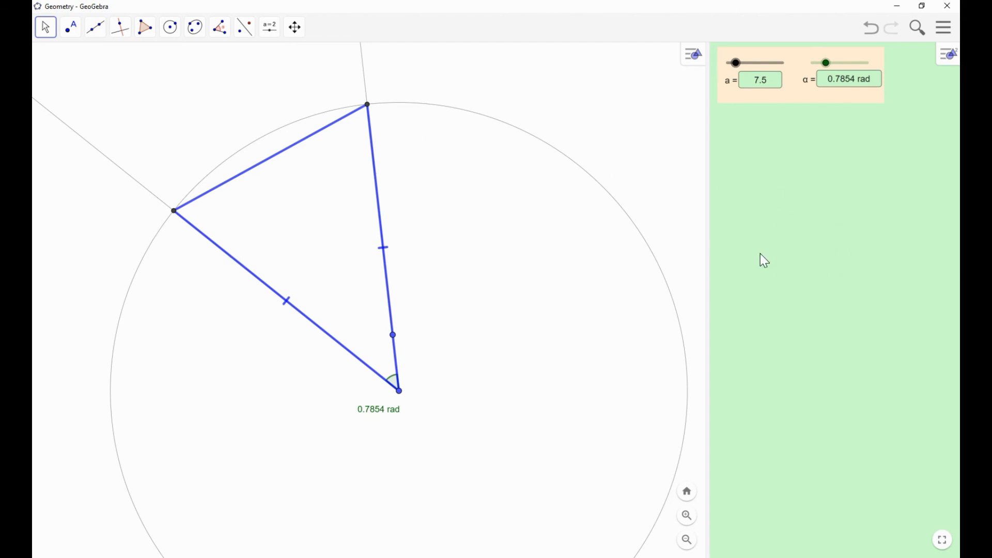
{"action": "mouse_move", "coordinate": [737, 64]}
{"action": "left_mouse_down"}
{"action": "mouse_move", "coordinate": [754, 71]}
{"action": "mouse_move", "coordinate": [734, 76]}
{"action": "left_mouse_up"}
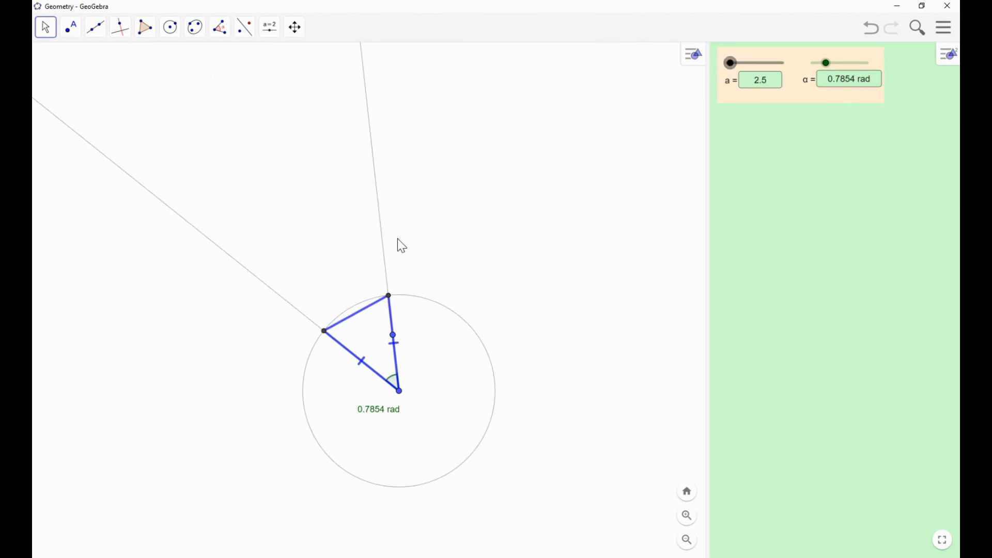